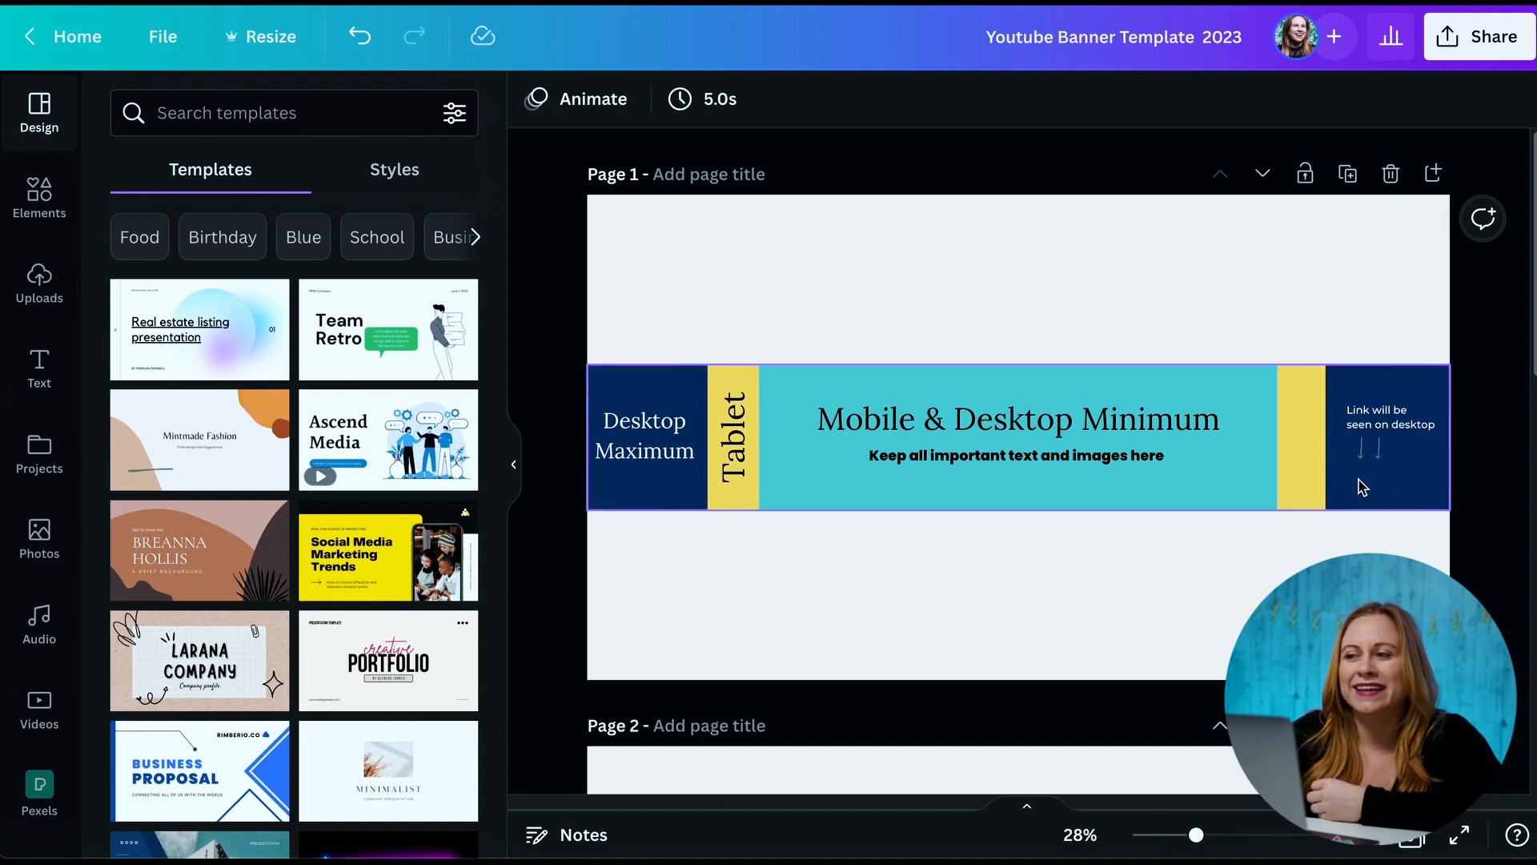
Examine the banner template's device-area layout on page 1, the blank guide lines on page 2 and the final-check PNG on page 3
scroll(1457, 471, down, 5)
scroll(1041, 400, up, 2)
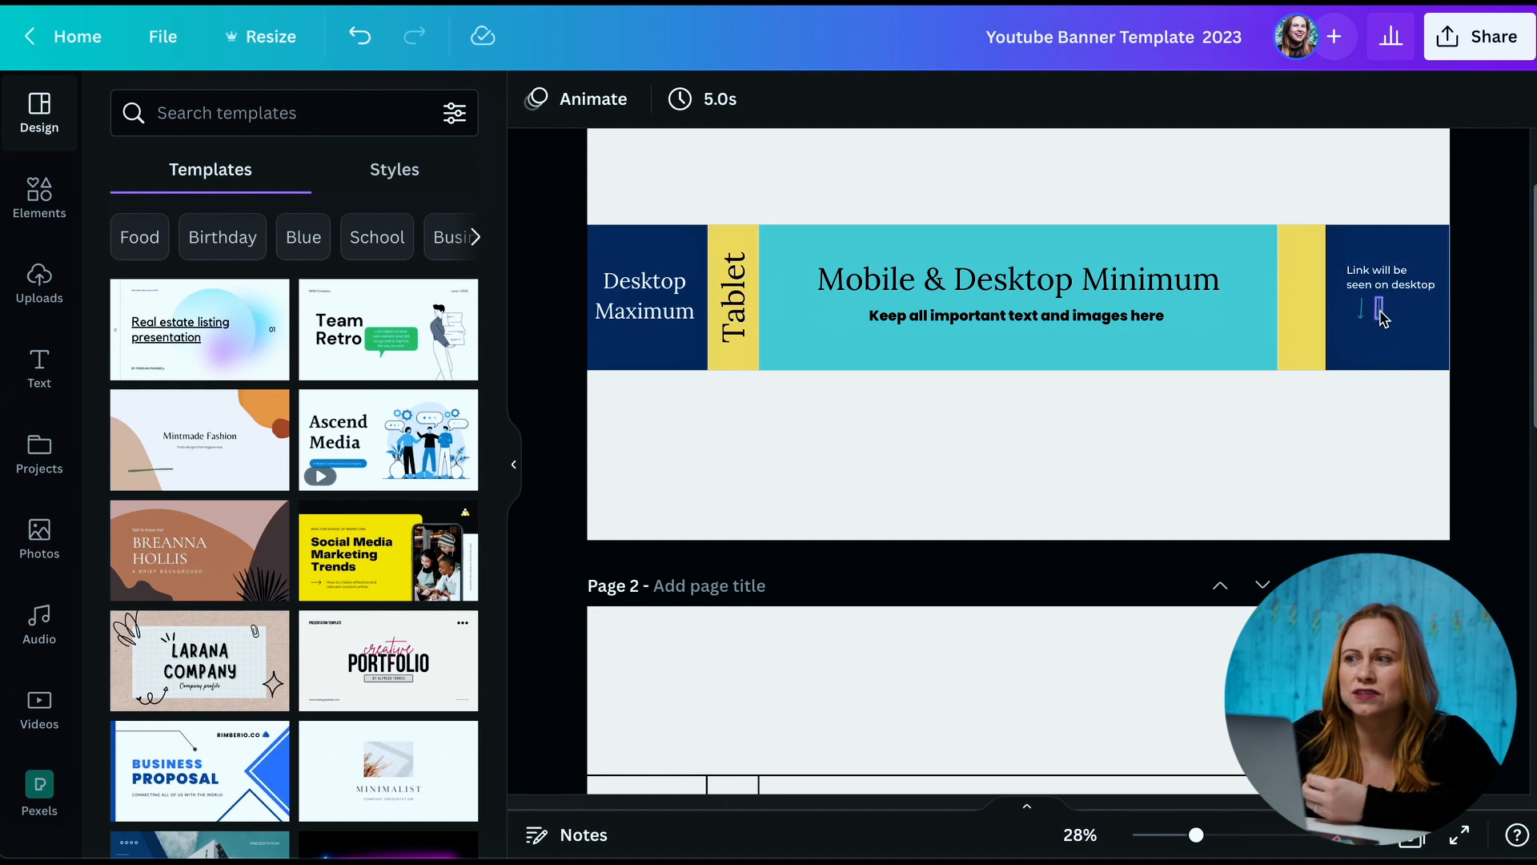
scroll(1369, 356, down, 2)
scroll(1369, 356, up, 4)
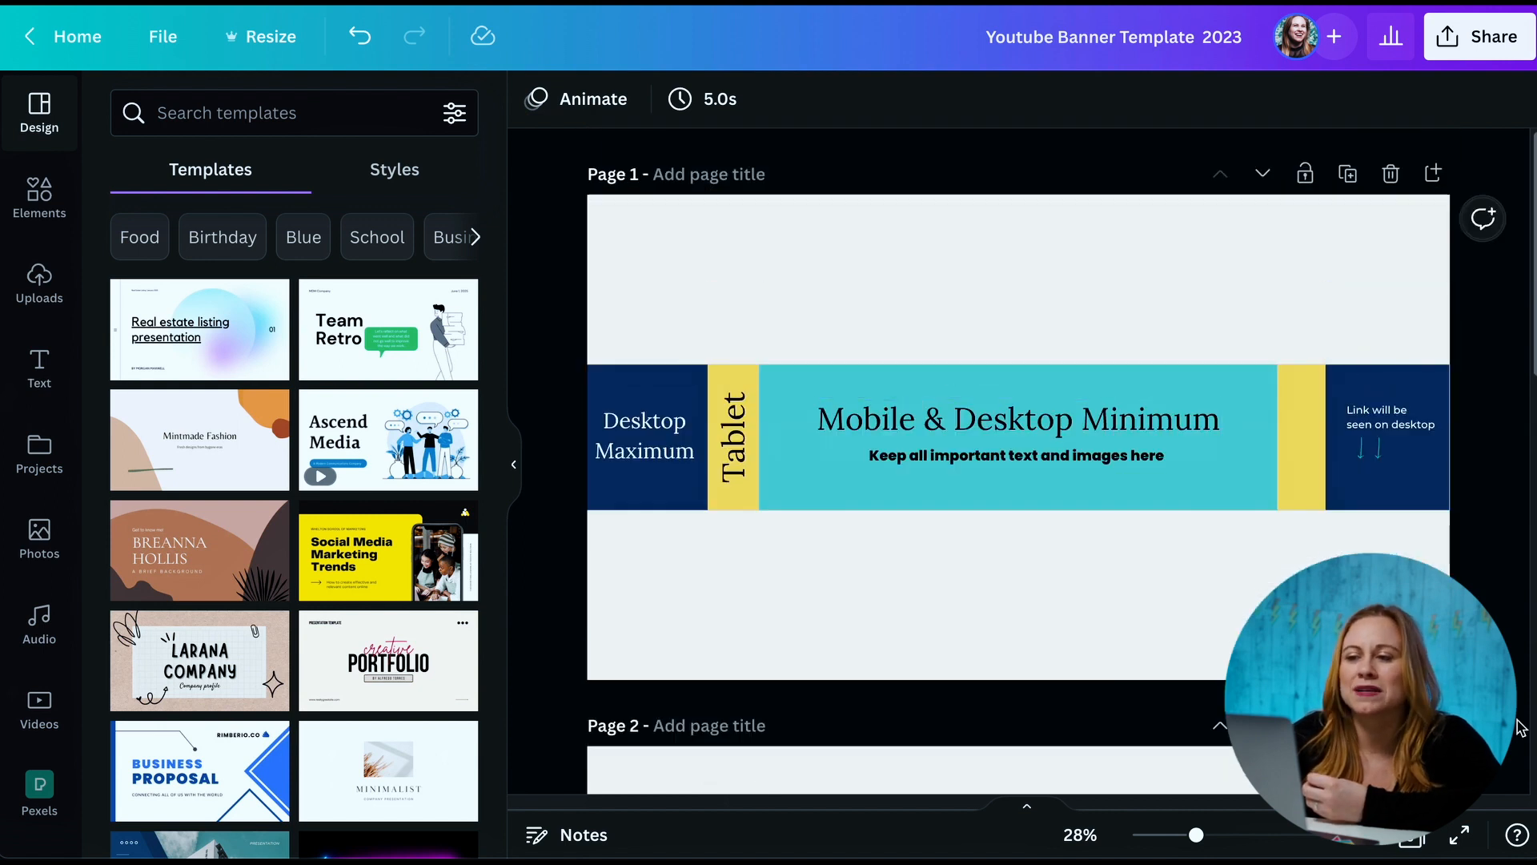
scroll(1175, 582, down, 8)
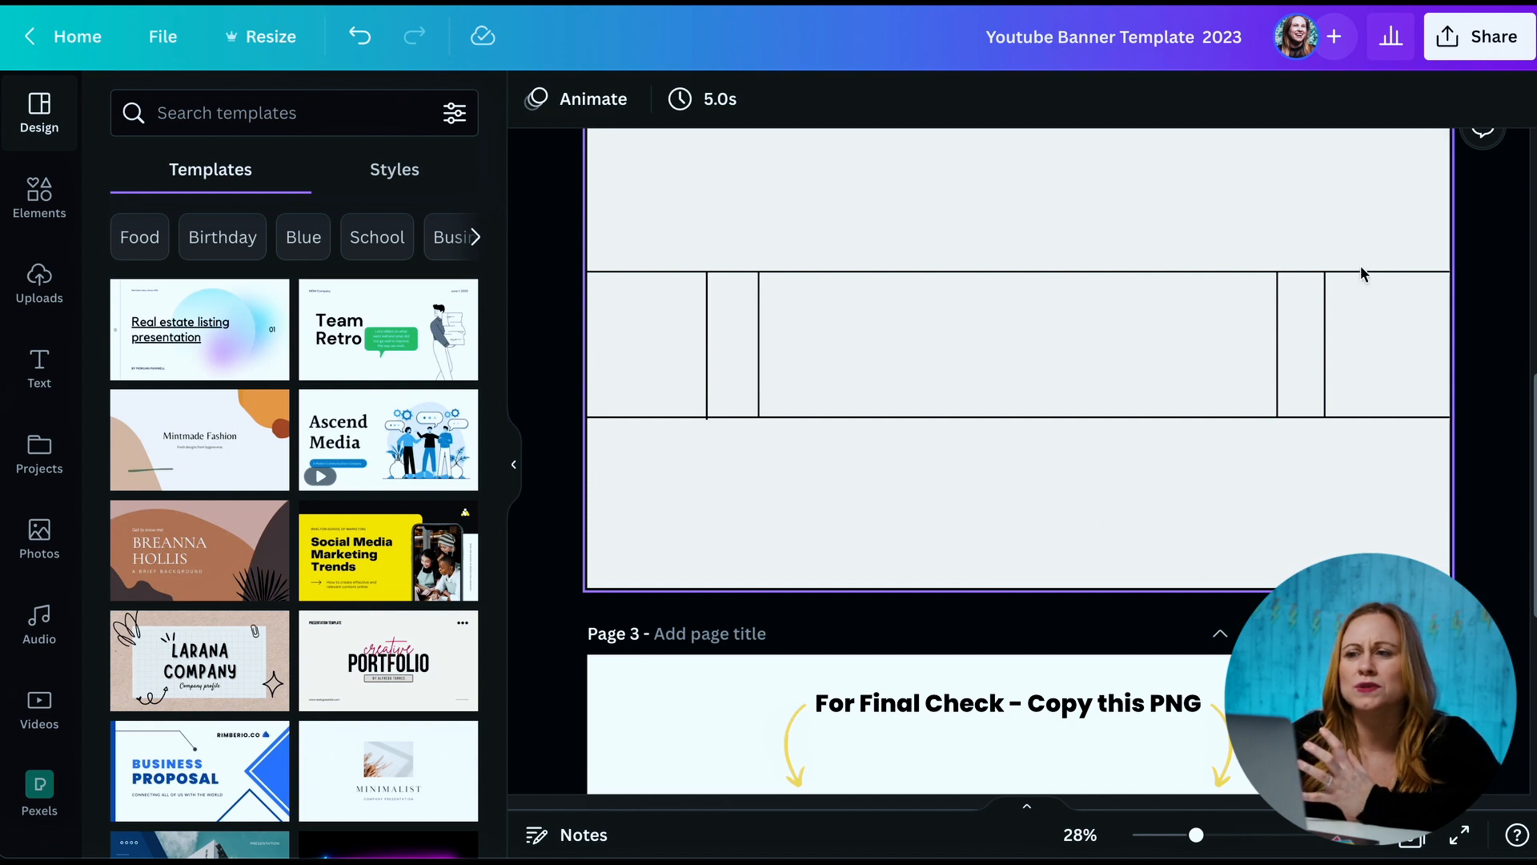
scroll(1222, 287, up, 1)
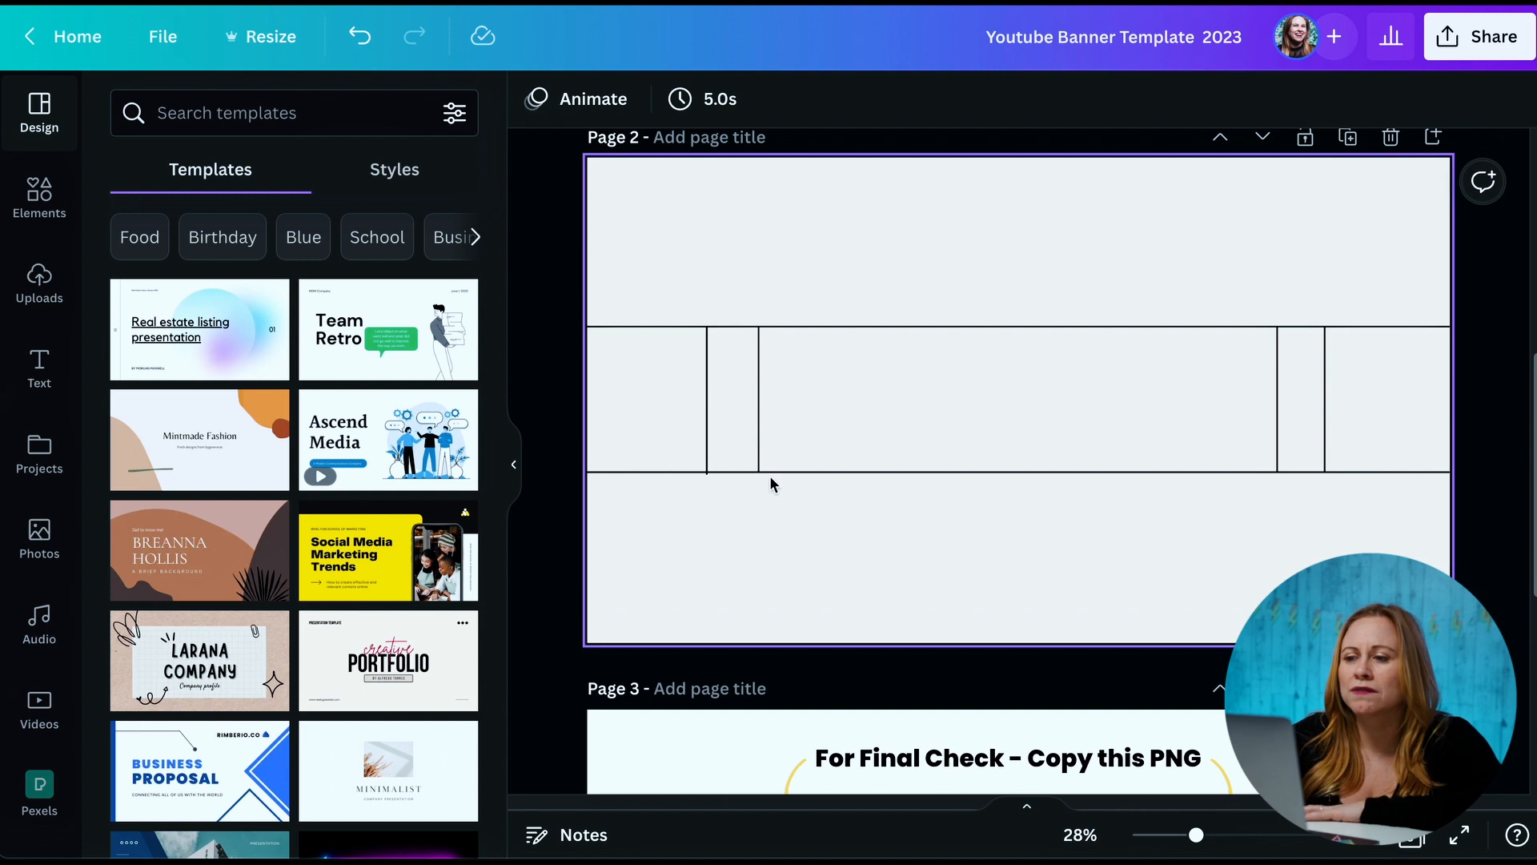
scroll(770, 477, down, 4)
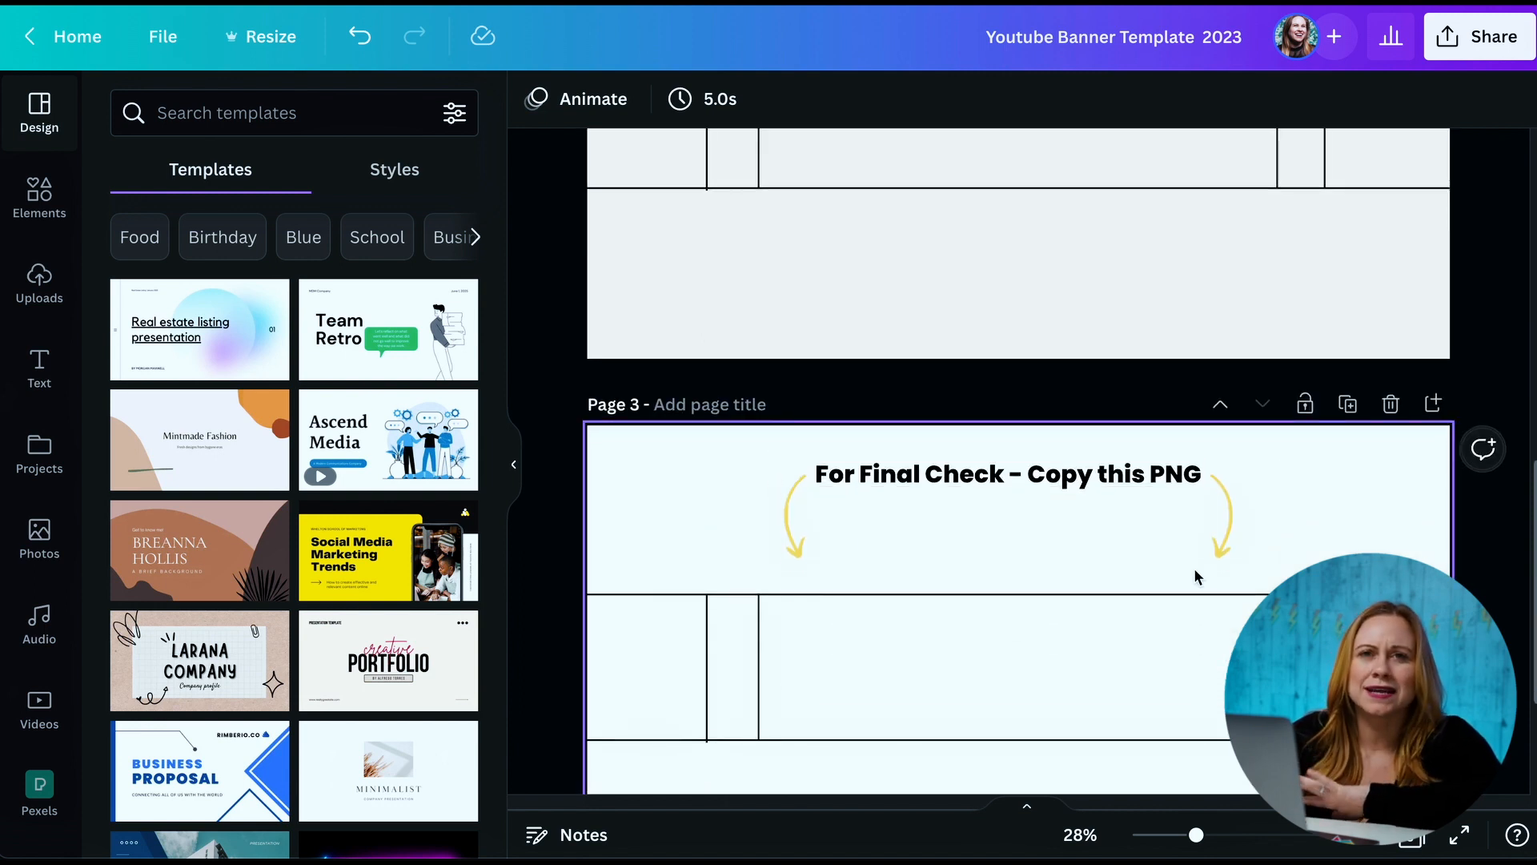
Duplicate page 2 with the blank guide lines
scroll(1198, 576, up, 6)
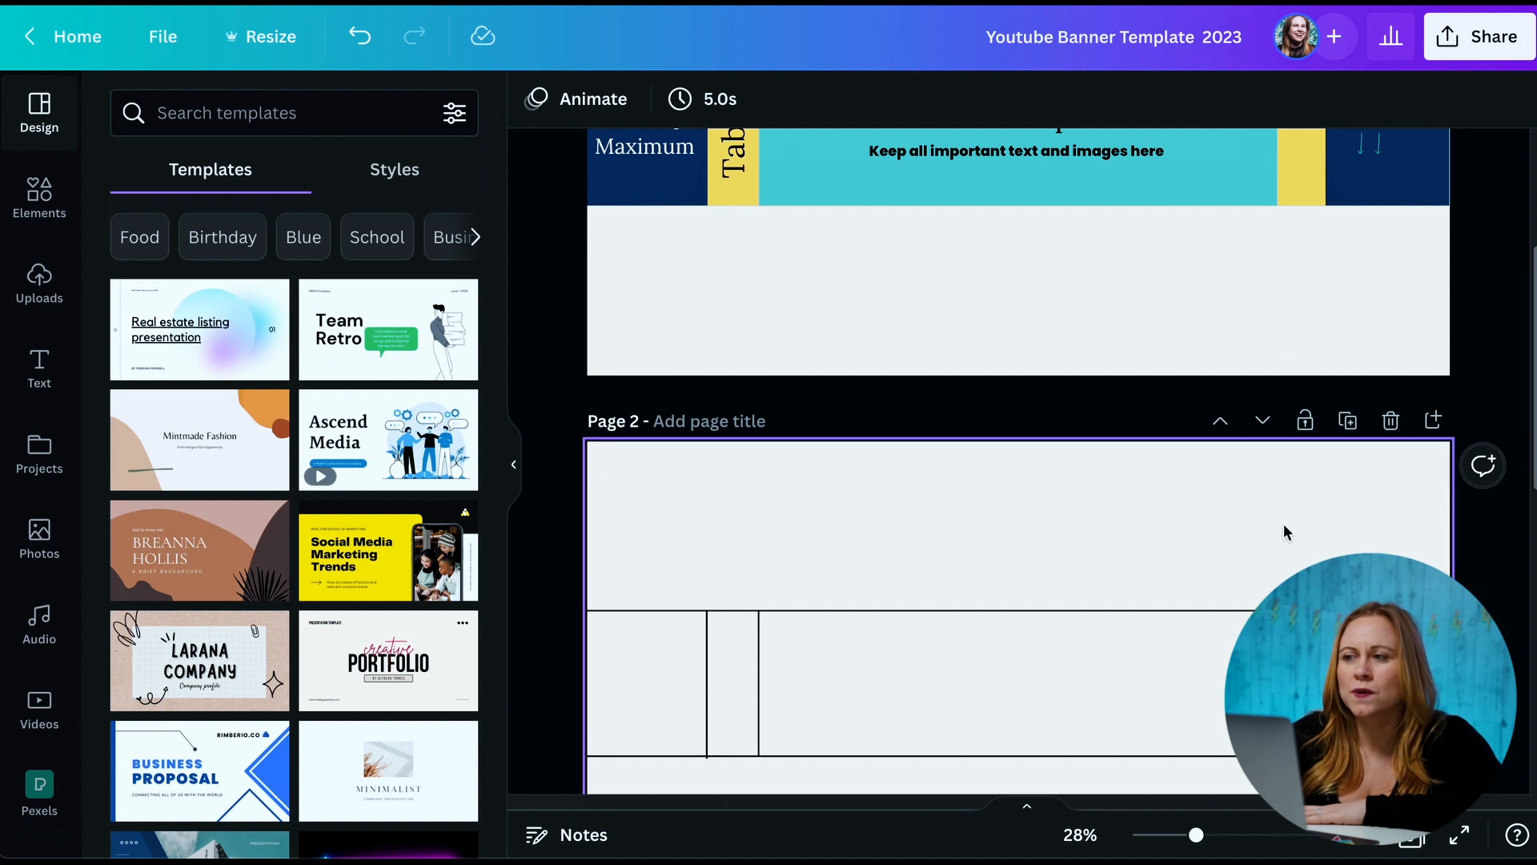
scroll(1284, 525, up, 1)
scroll(1289, 528, down, 1)
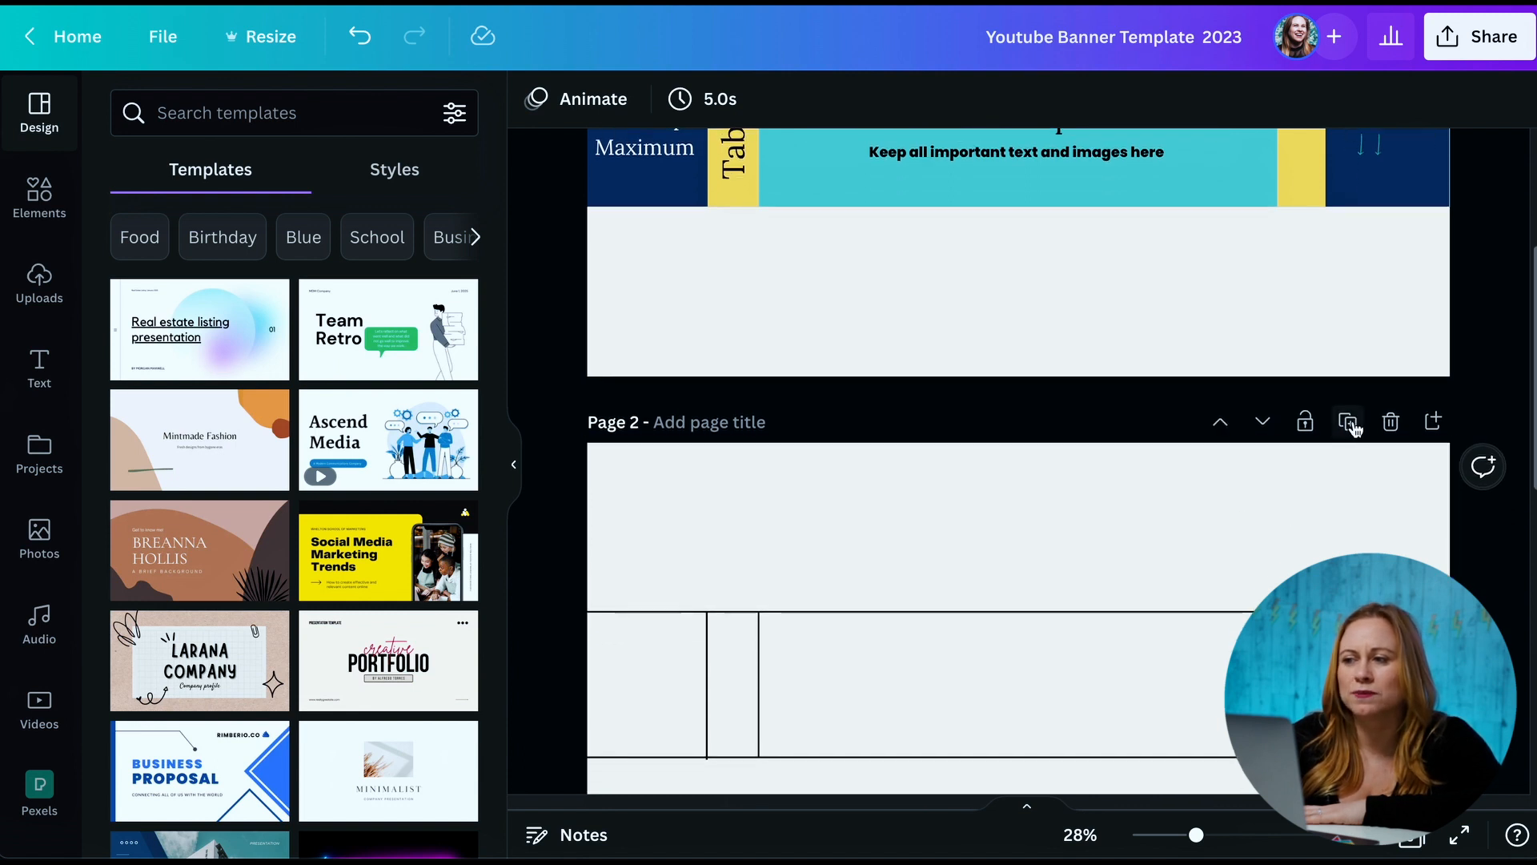
click(1350, 424)
key(ctrl+z)
Copy the "Link will be seen on desktop" text from page 1 onto page 2 and colour it black
scroll(1301, 548, up, 5)
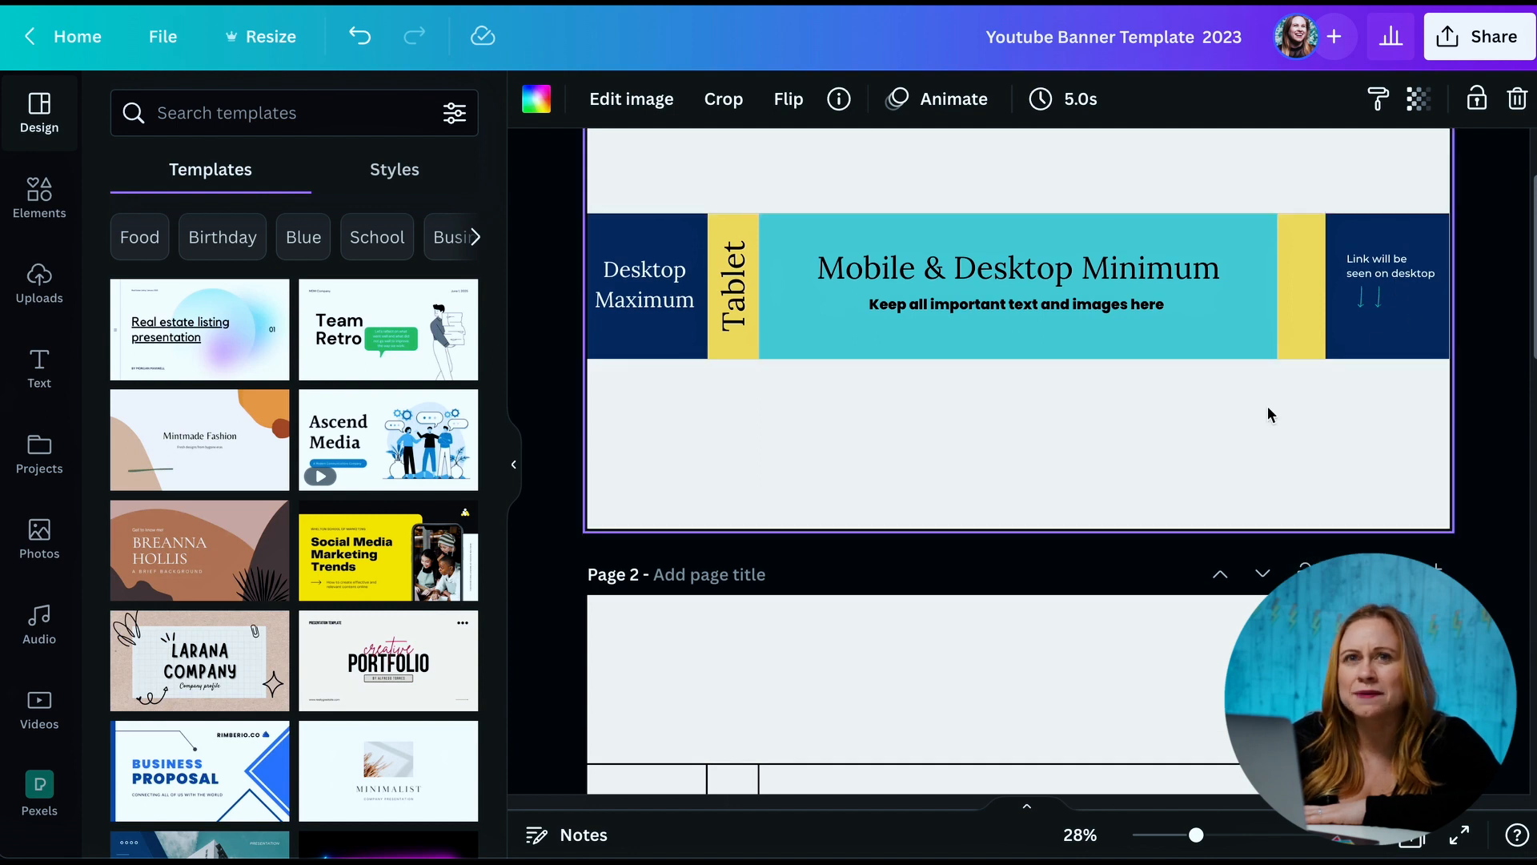
click(1395, 278)
scroll(1397, 280, down, 5)
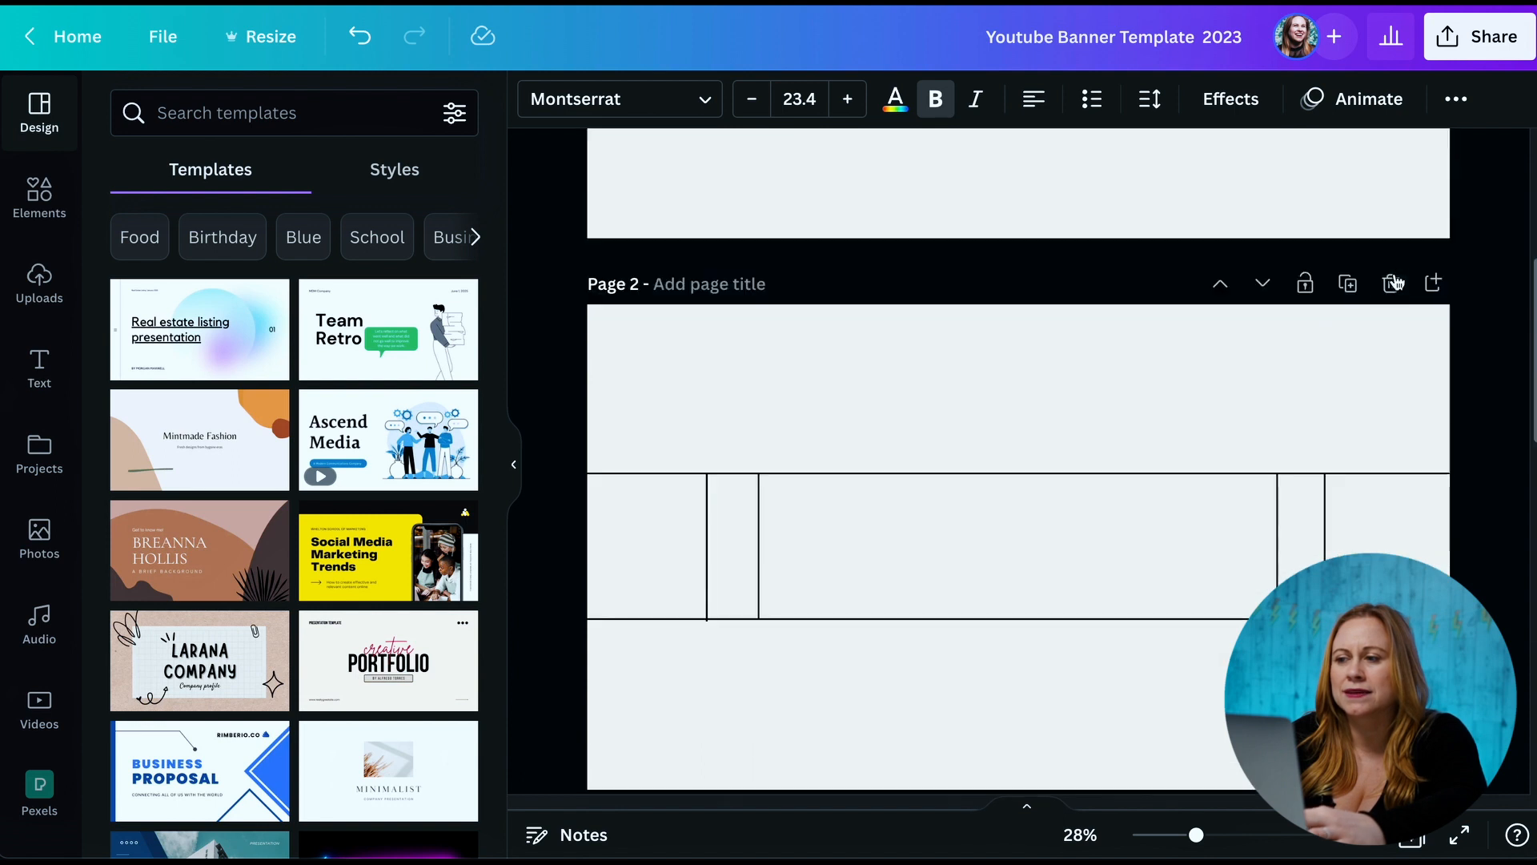
click(1377, 527)
click(1378, 526)
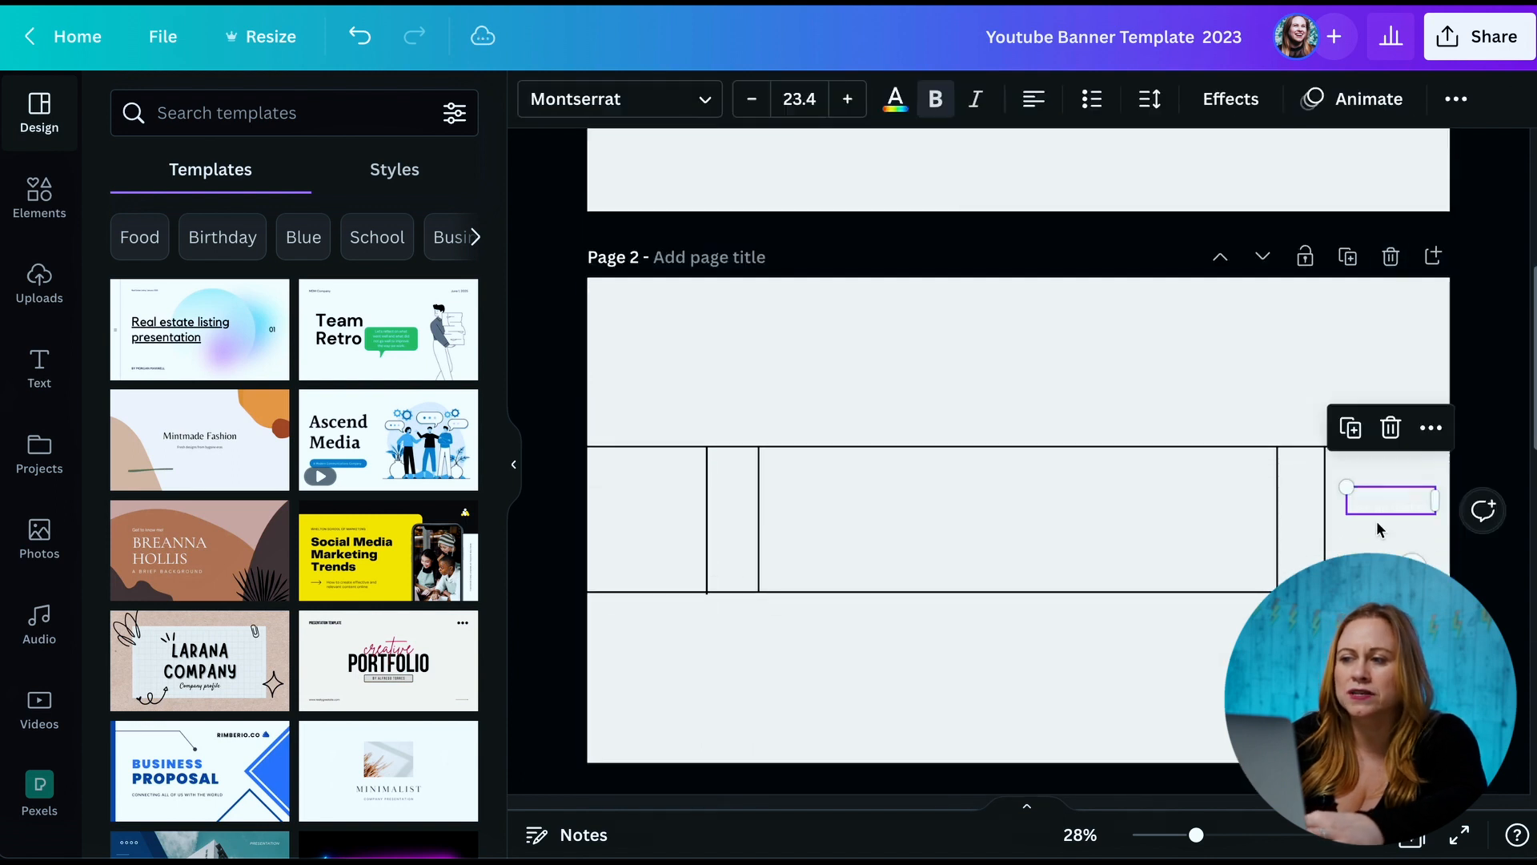
click(895, 100)
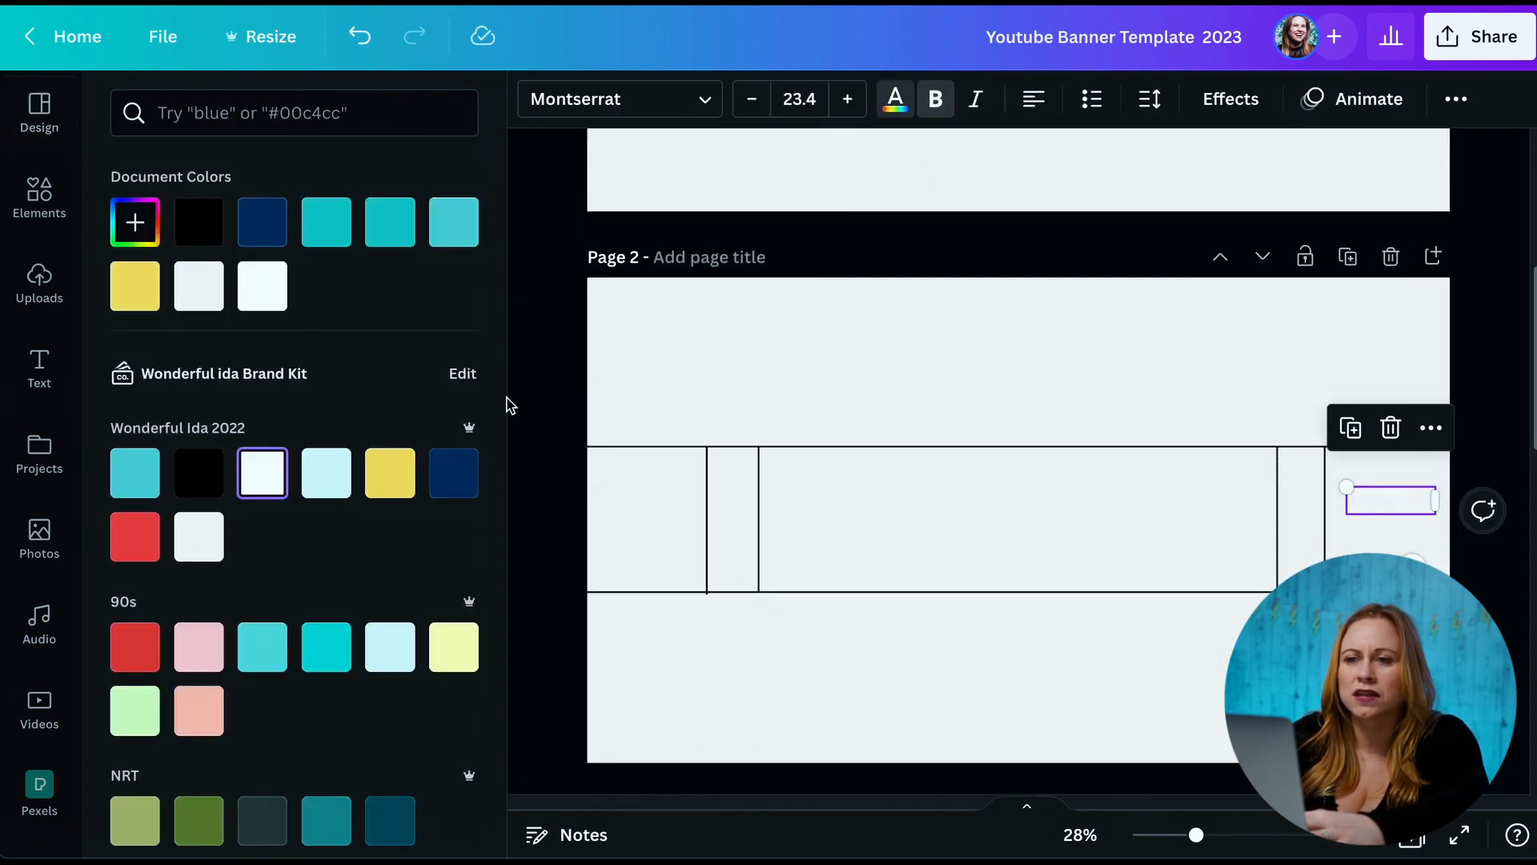
click(198, 473)
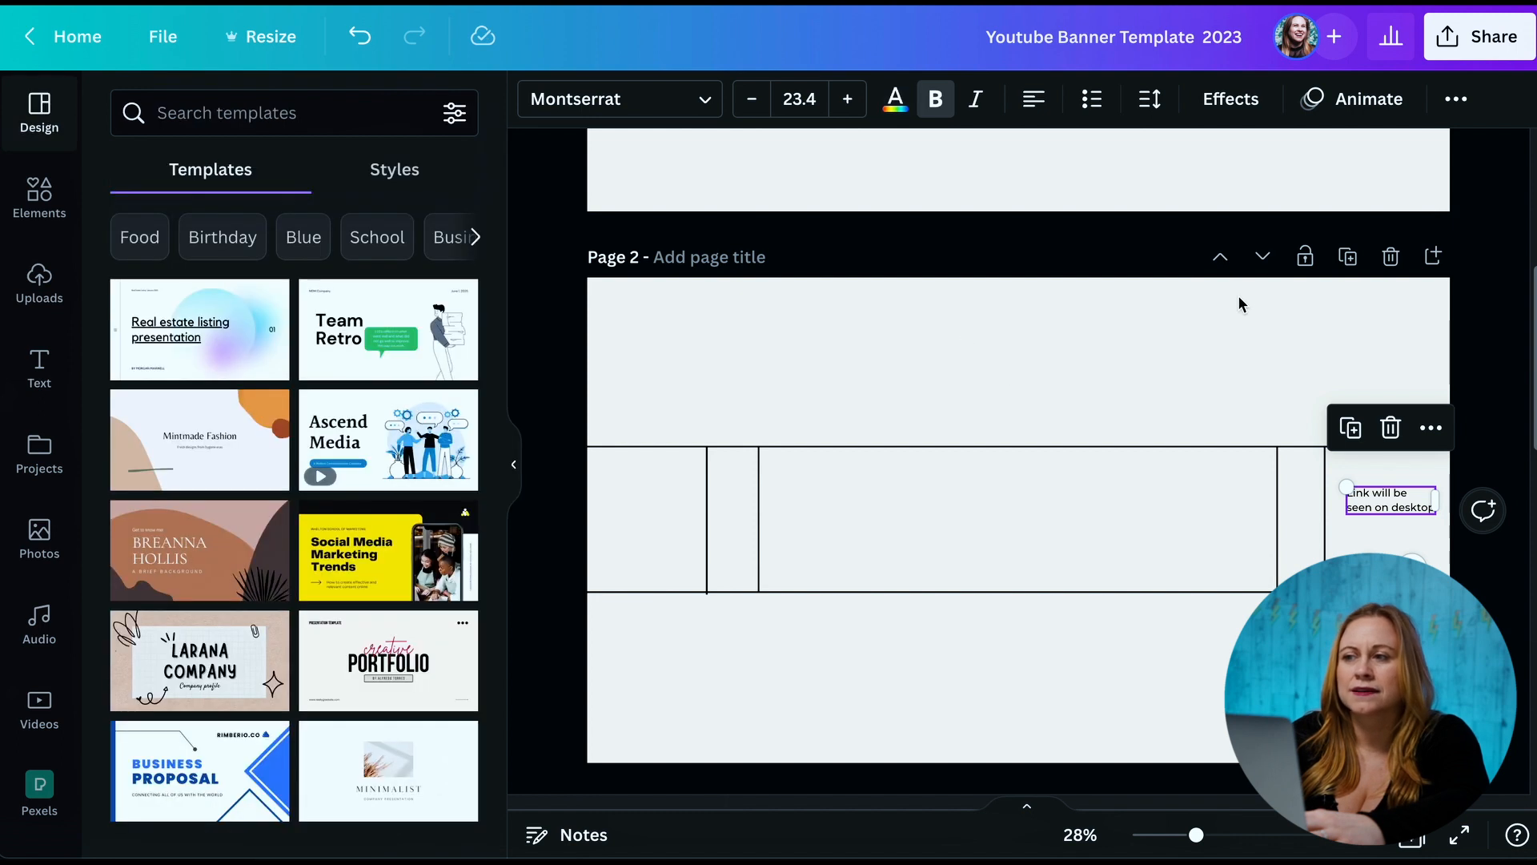
Copy both small down arrows from page 1 to page 2, beneath the "Link will be seen on desktop" text
scroll(1239, 301, up, 5)
click(1359, 351)
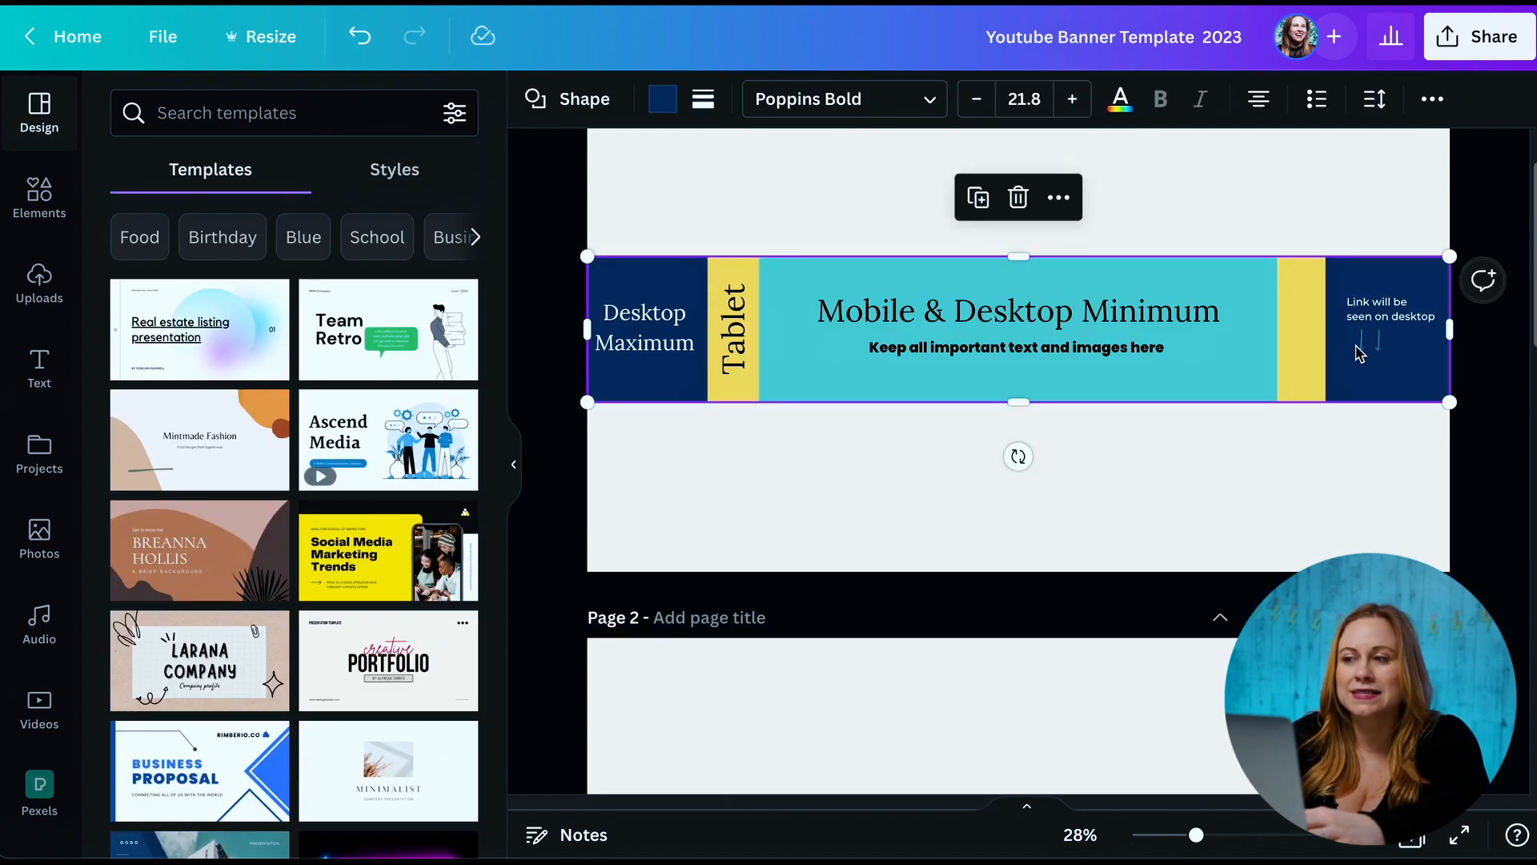
click(1361, 342)
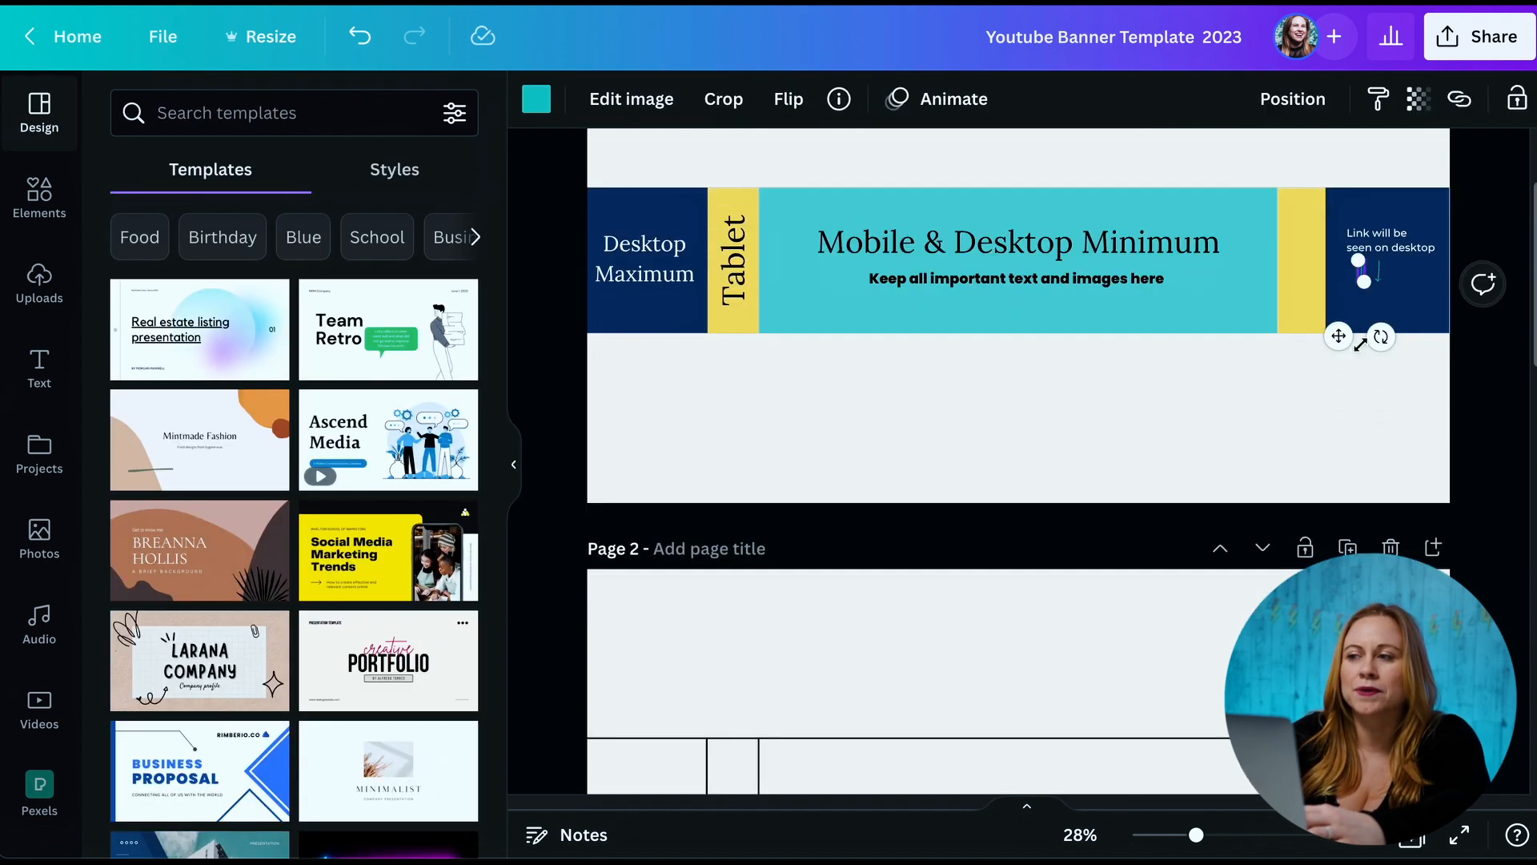
scroll(1359, 350, down, 7)
click(1361, 347)
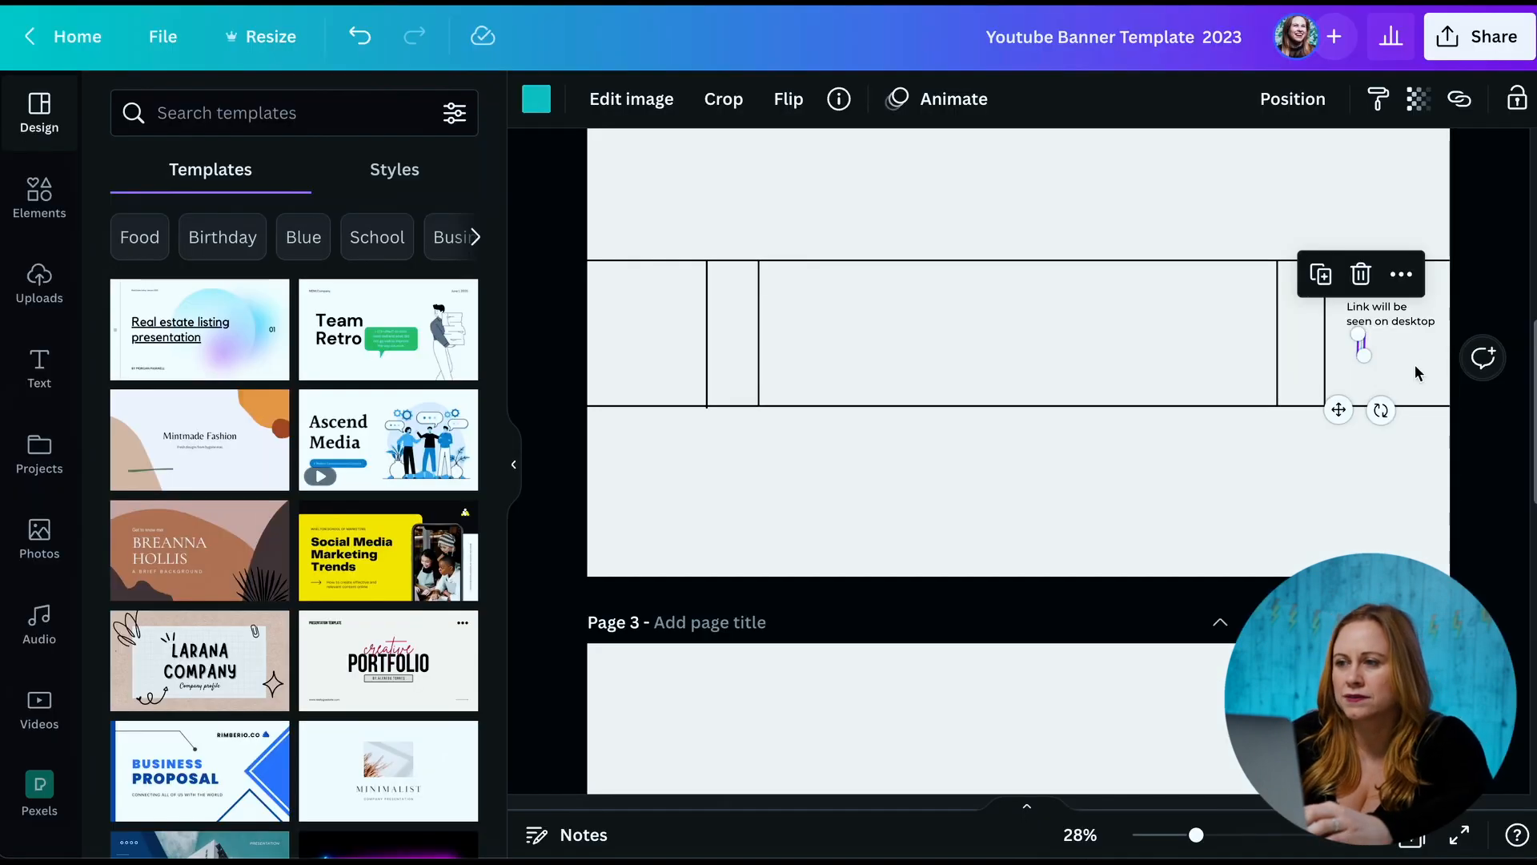
scroll(1417, 372, up, 5)
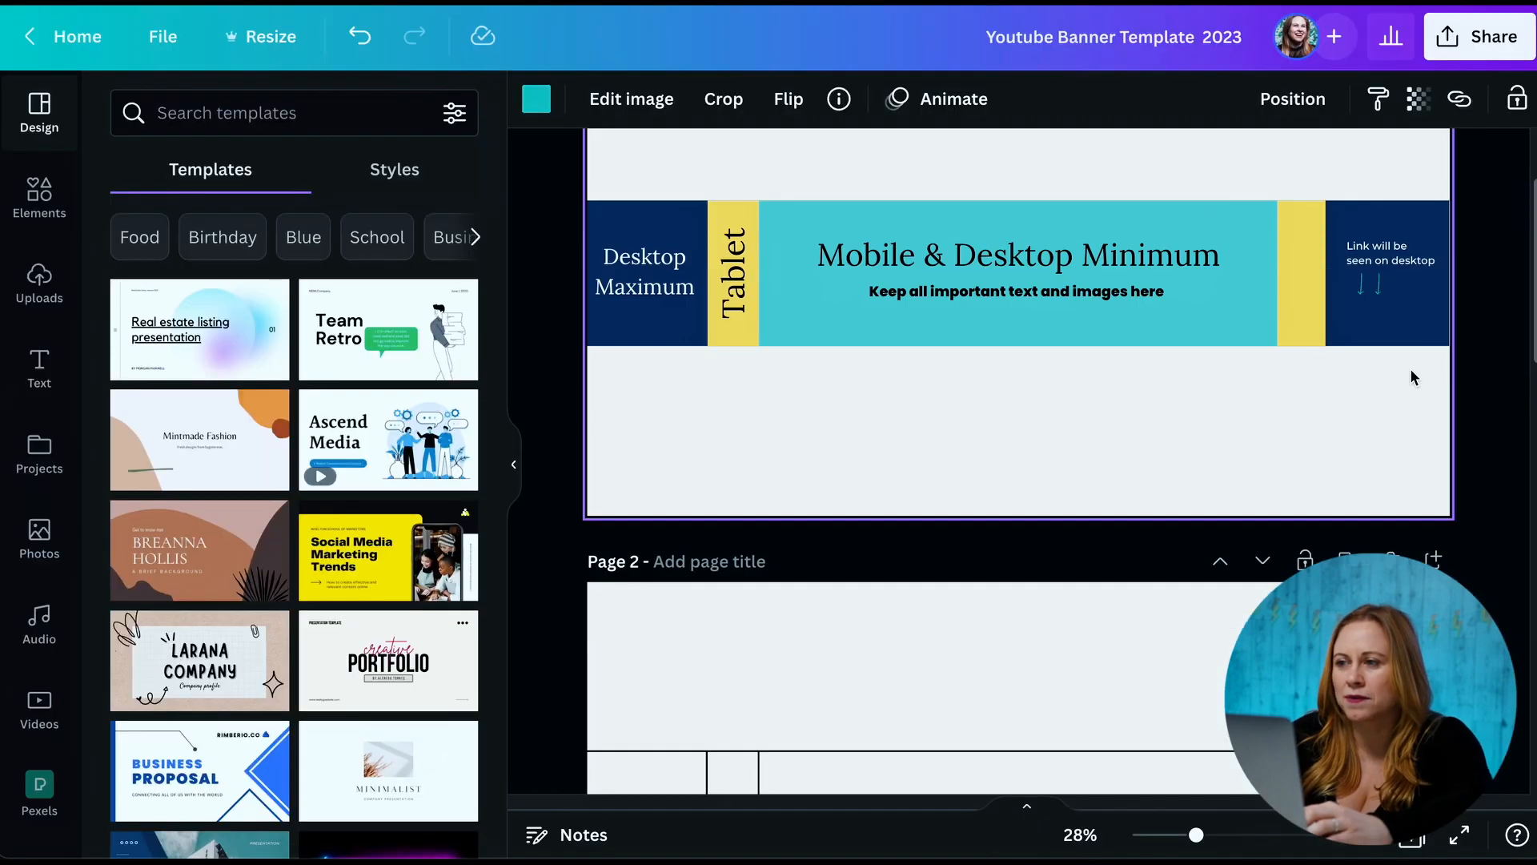
click(1377, 290)
scroll(1377, 288, down, 5)
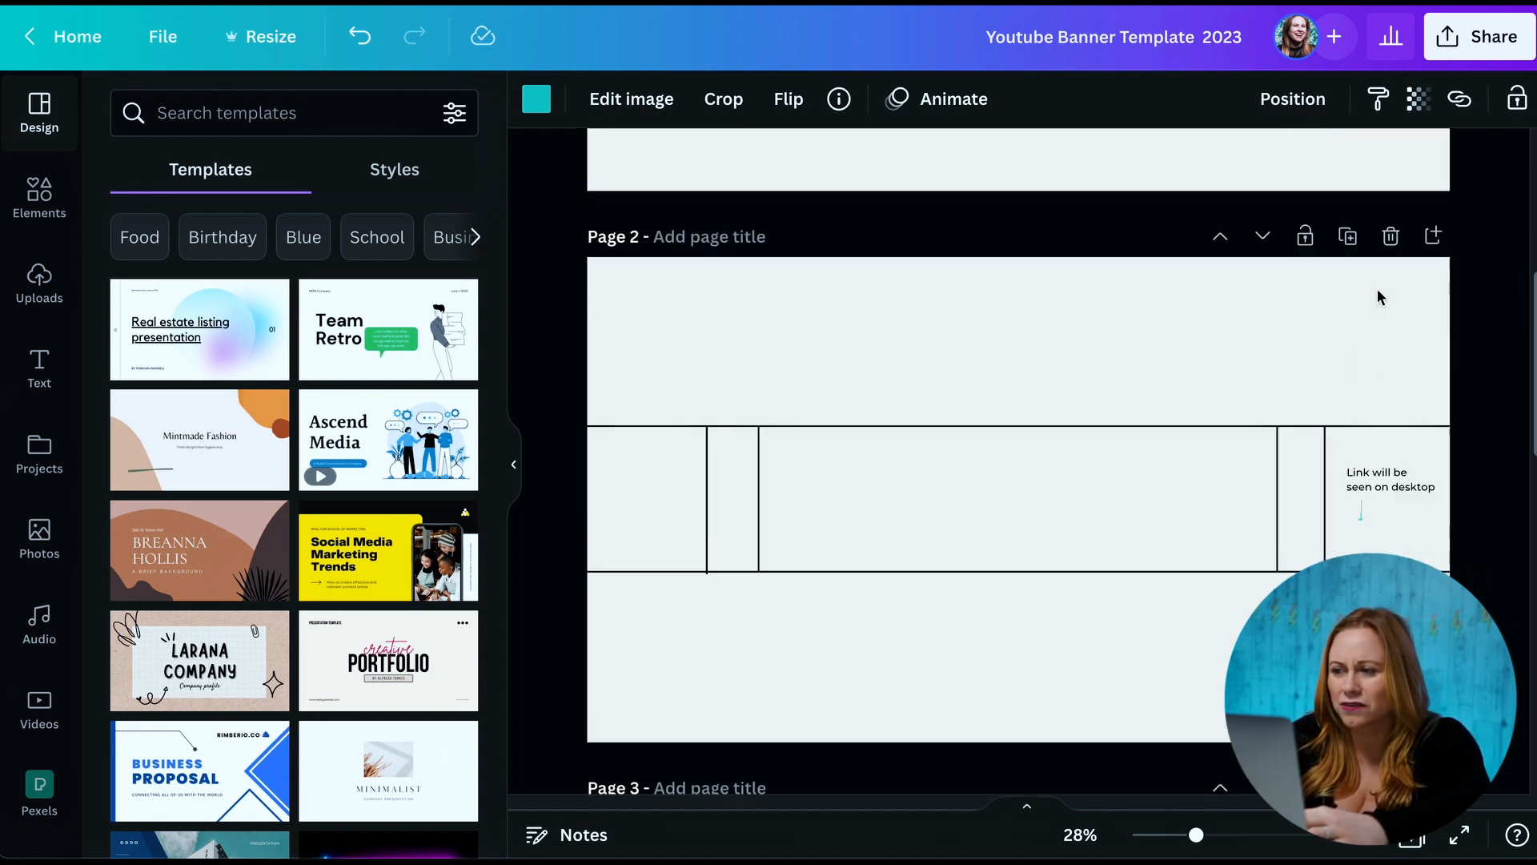
click(1409, 439)
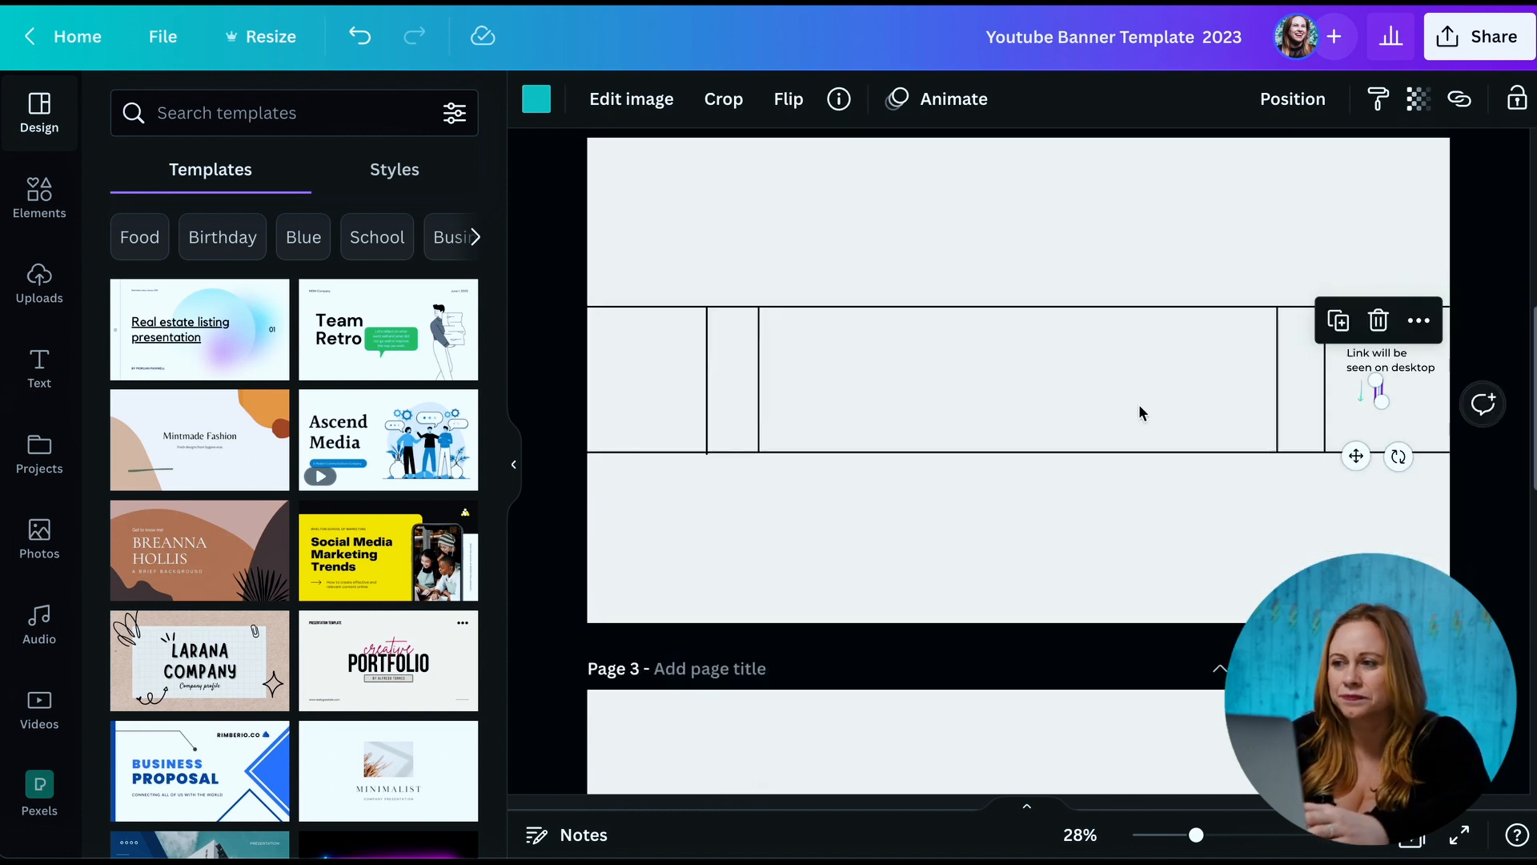
click(881, 433)
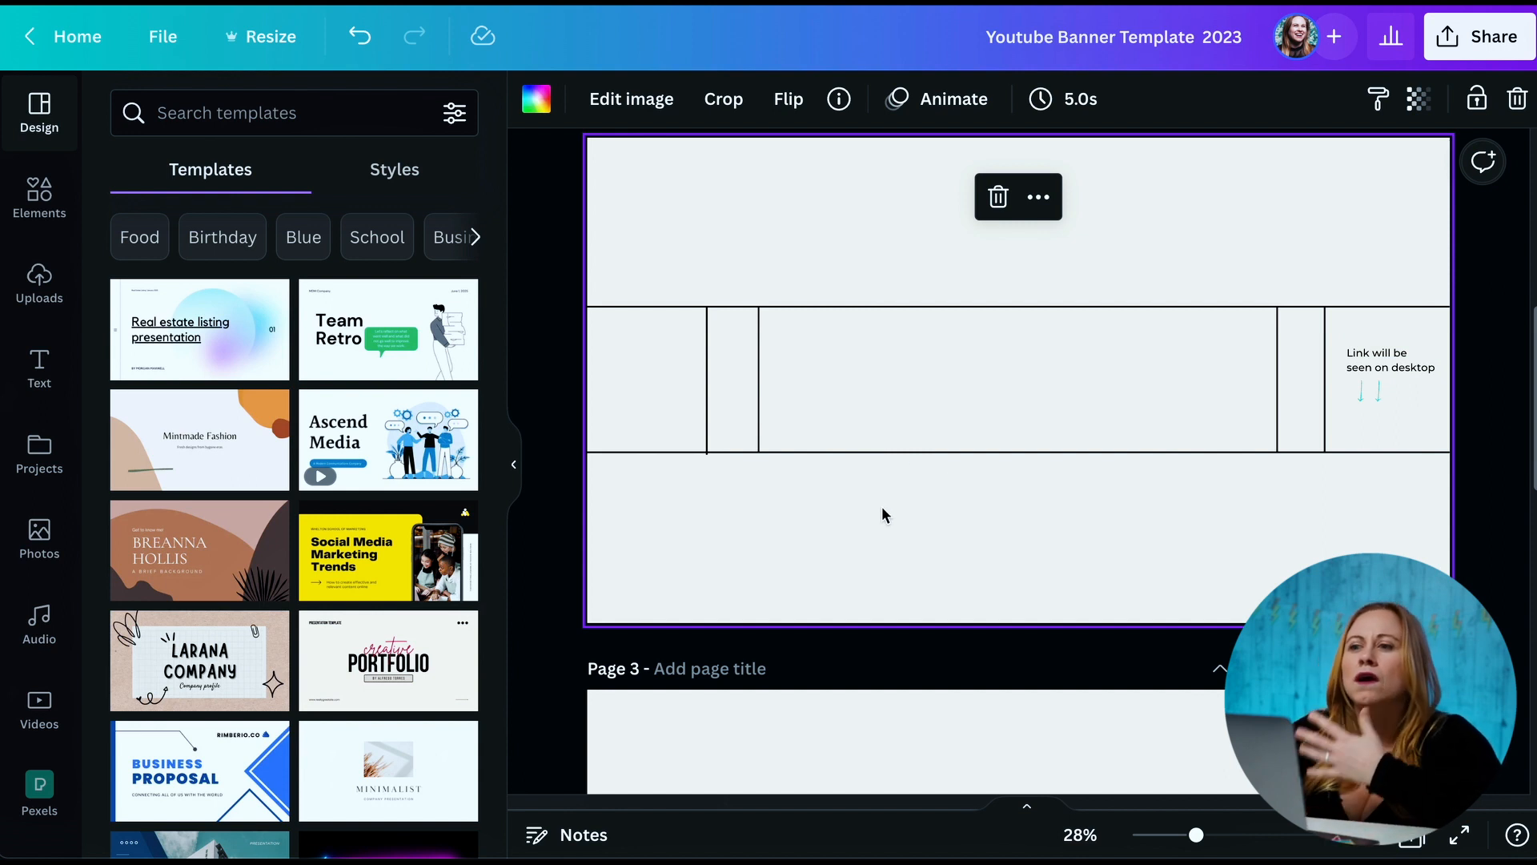
Add a heading reading "Educational Video Producer & YouTuber" in the central area of page 2
scroll(978, 491, up, 1)
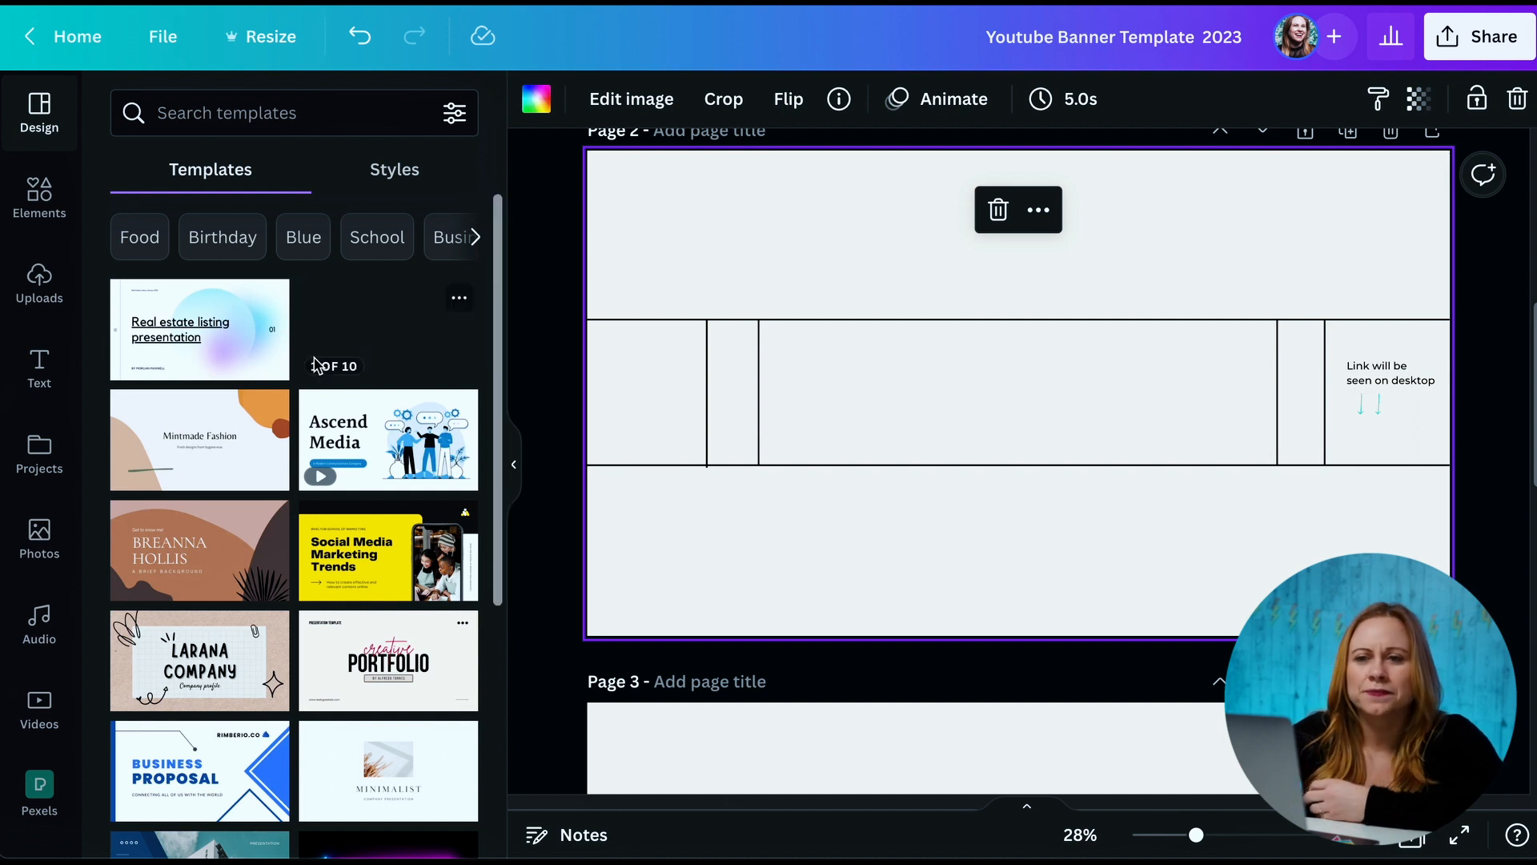
click(38, 377)
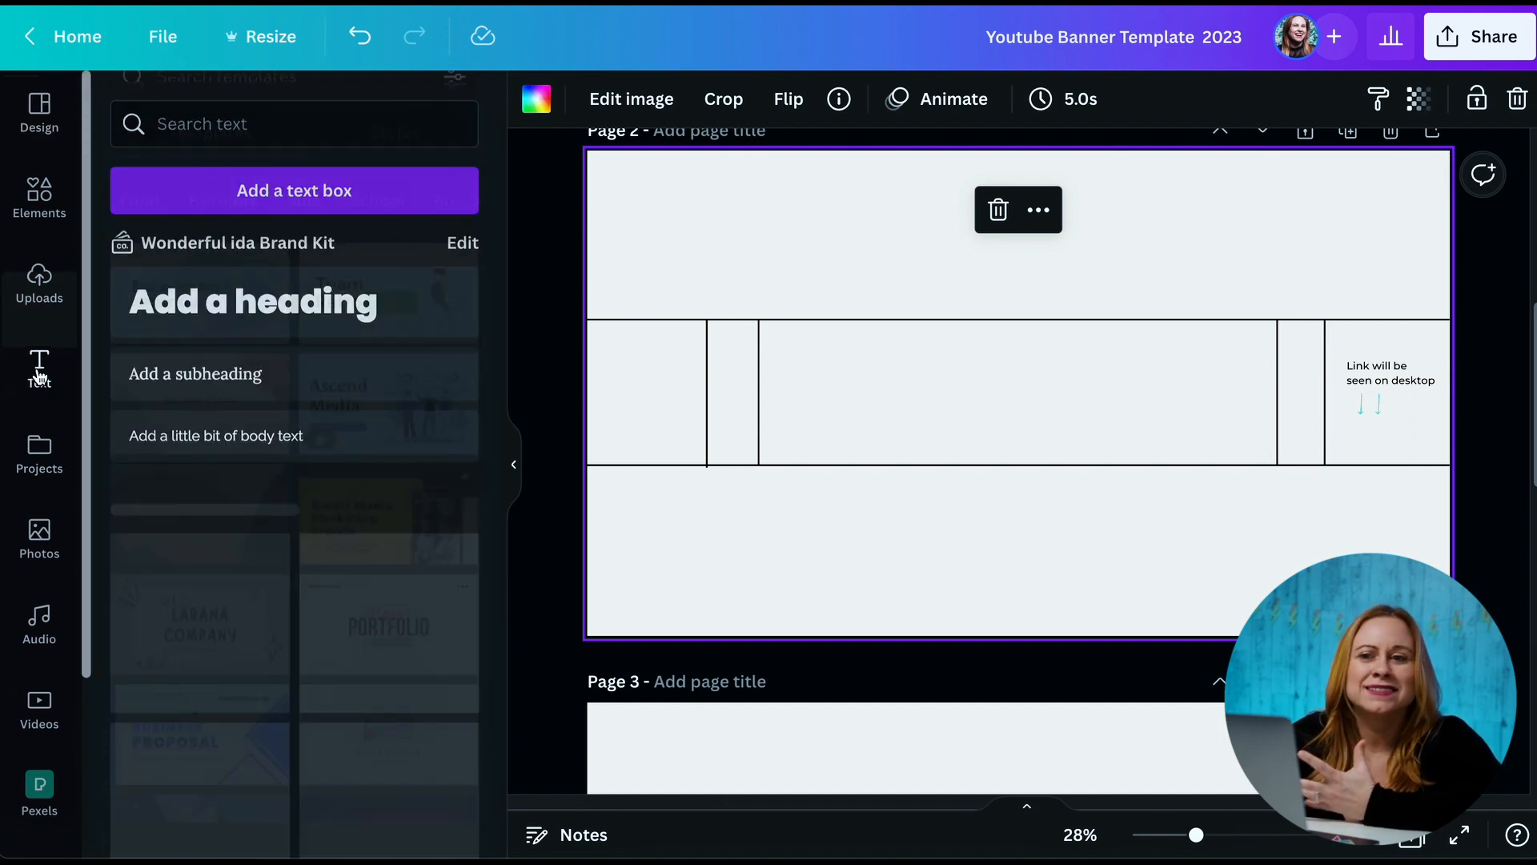
click(267, 298)
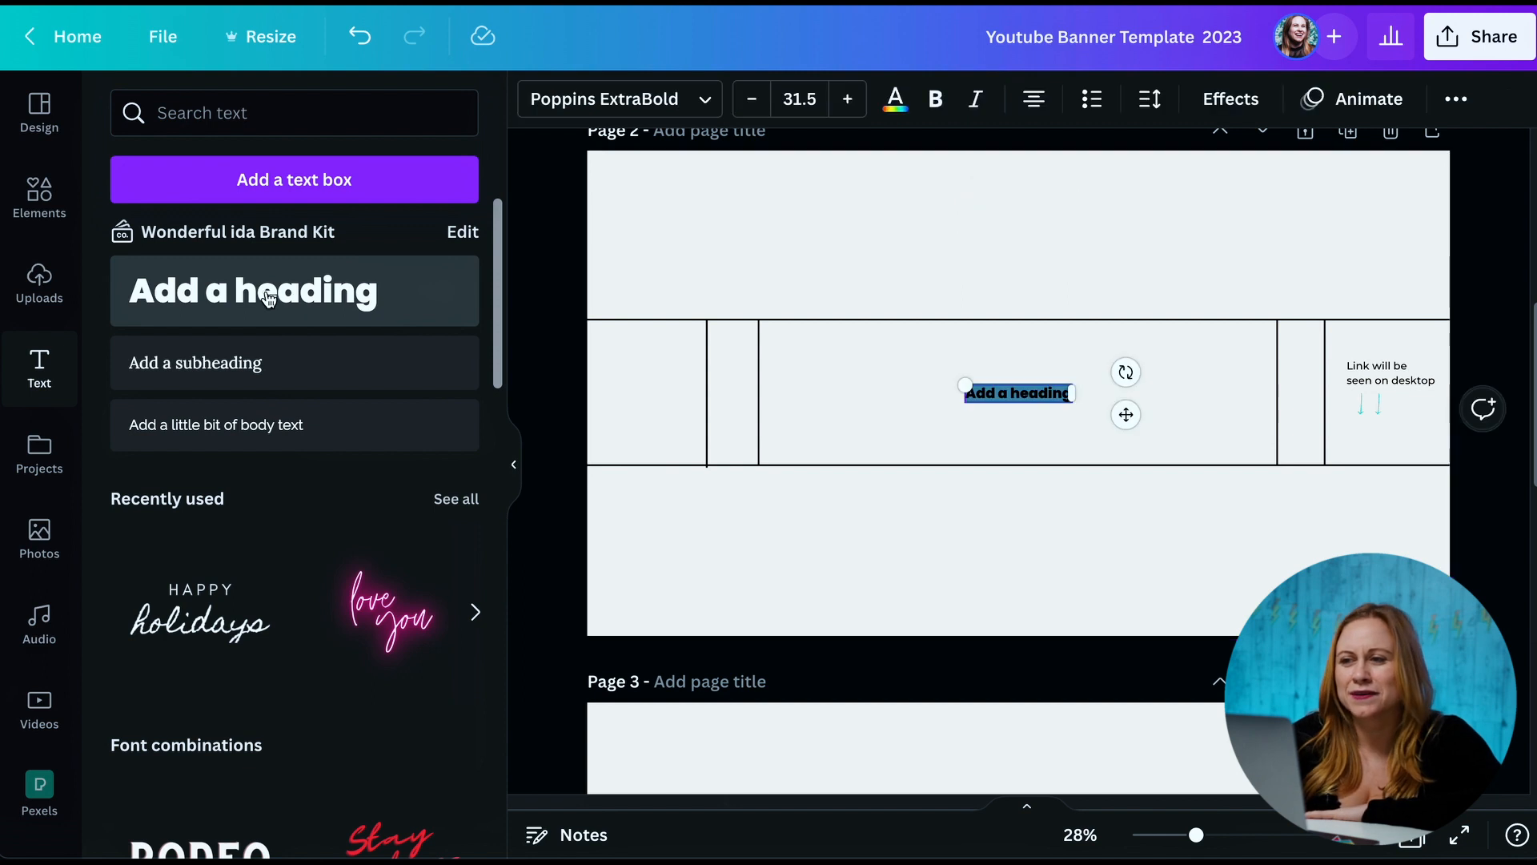
text(Educational)
text(V)
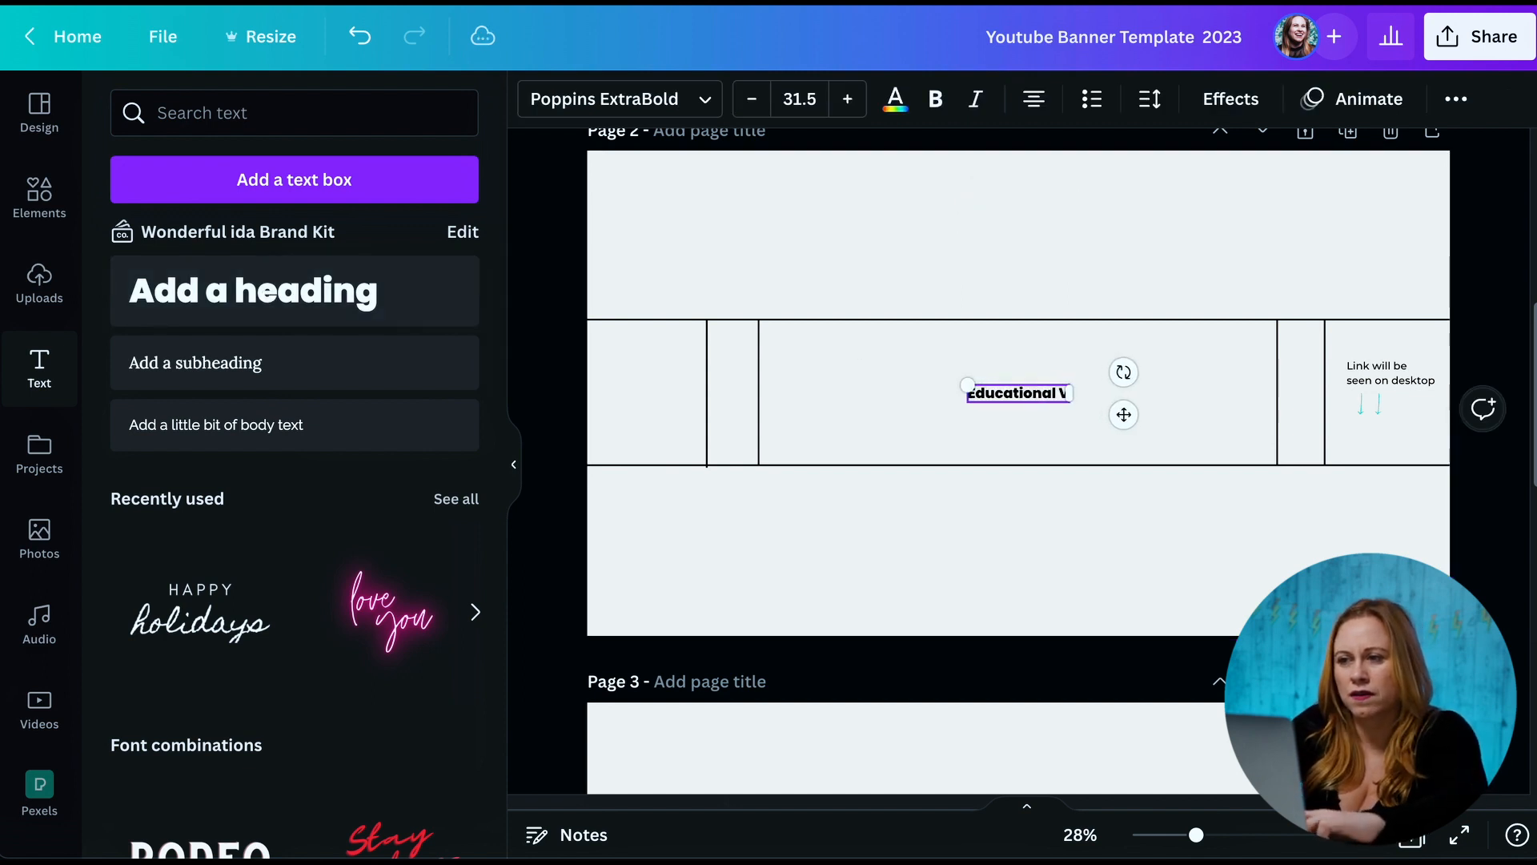
text(ideo Producer)
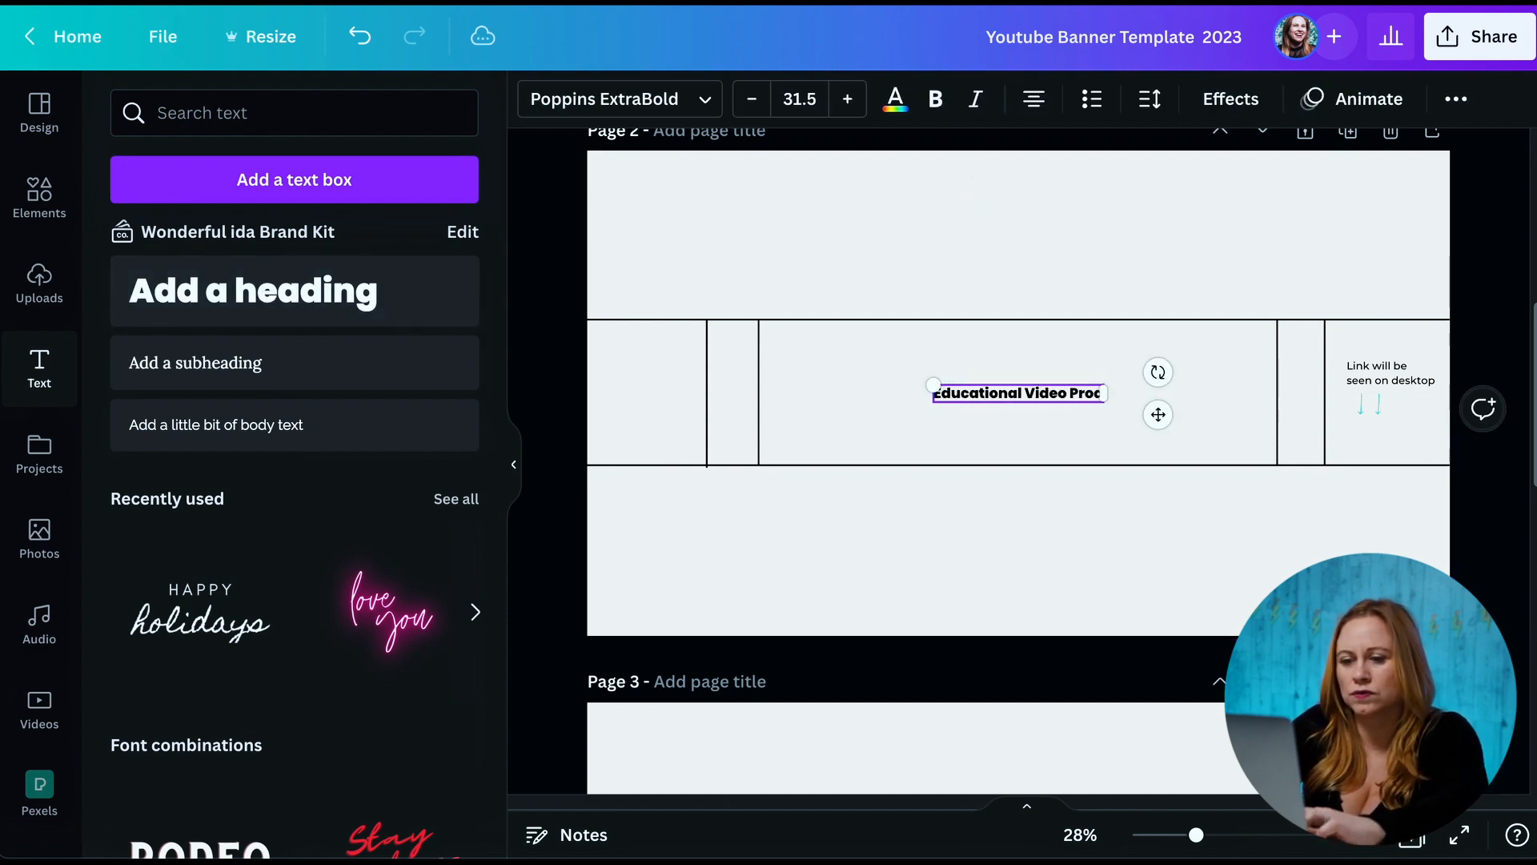
text( & YouTuber)
click(805, 490)
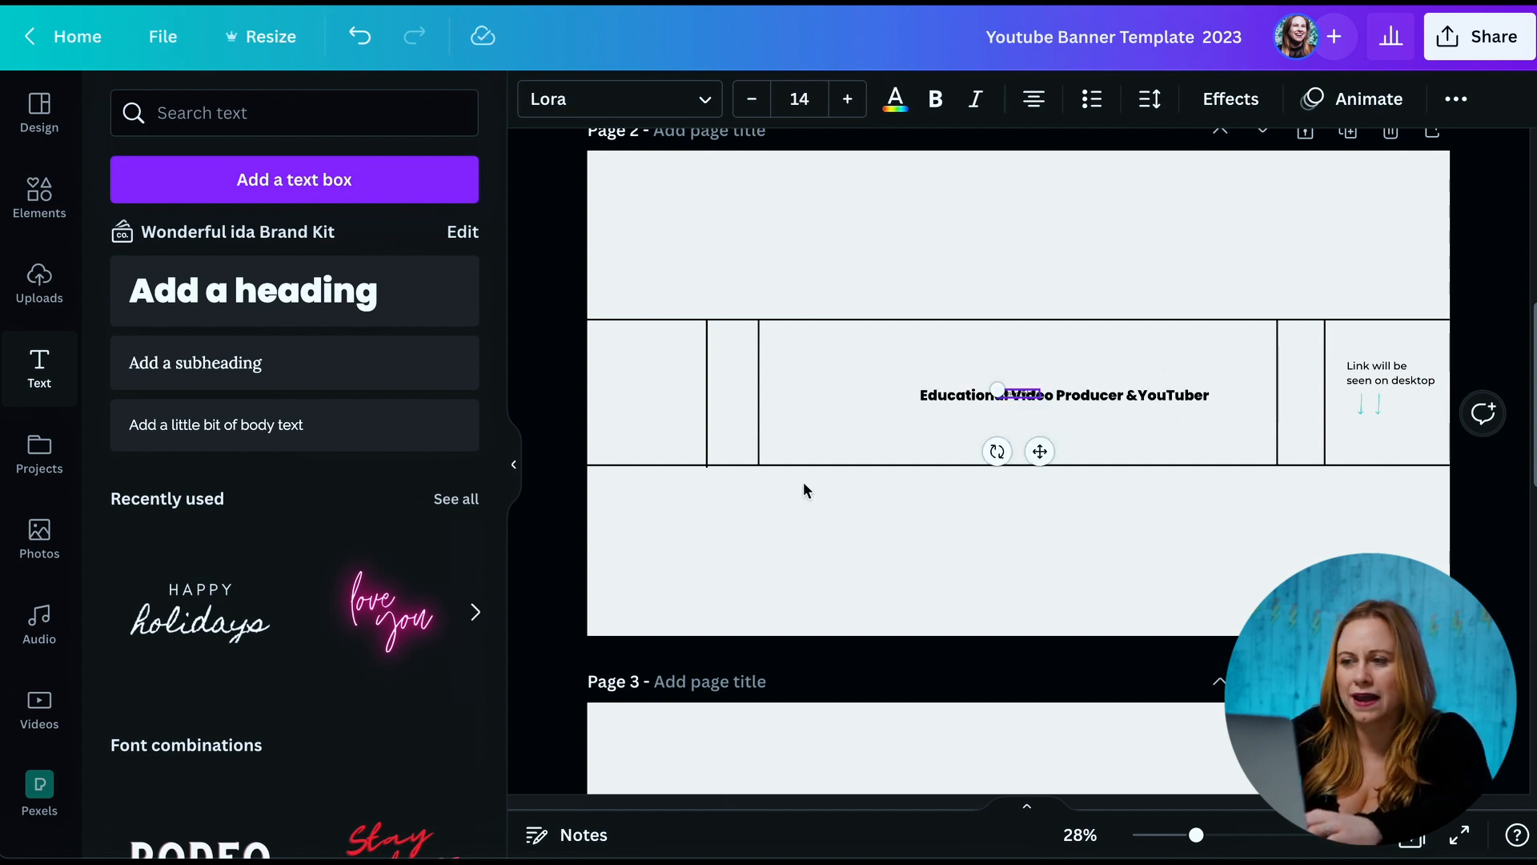
Place an enlarged "Wonderful Ida" subheading above the heading and "New Videos Every Wednesday" below it, all aligned at their right edges
drag(998, 390, 902, 340)
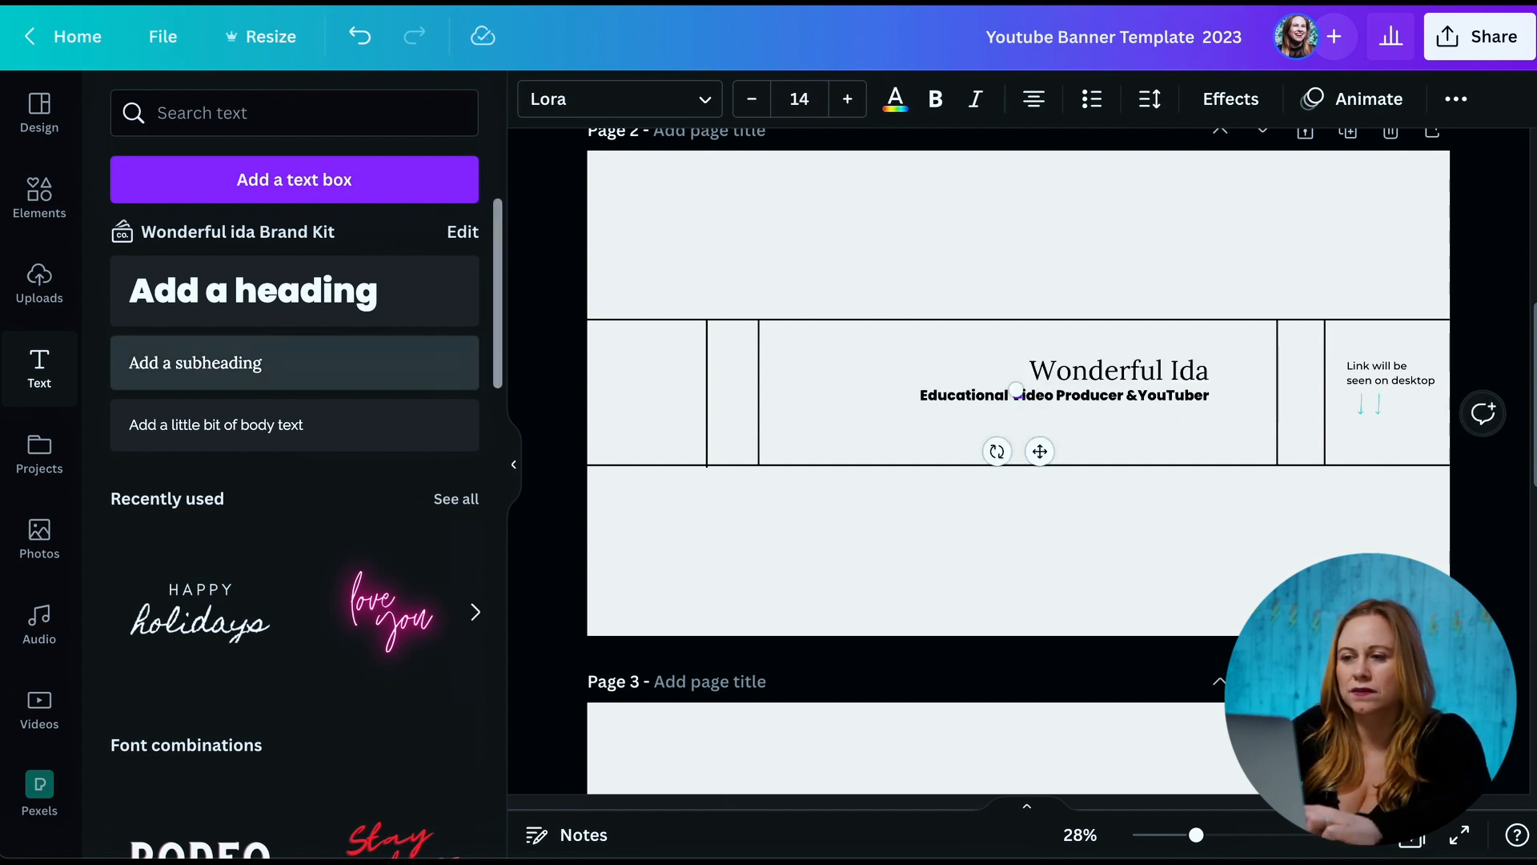
text(New)
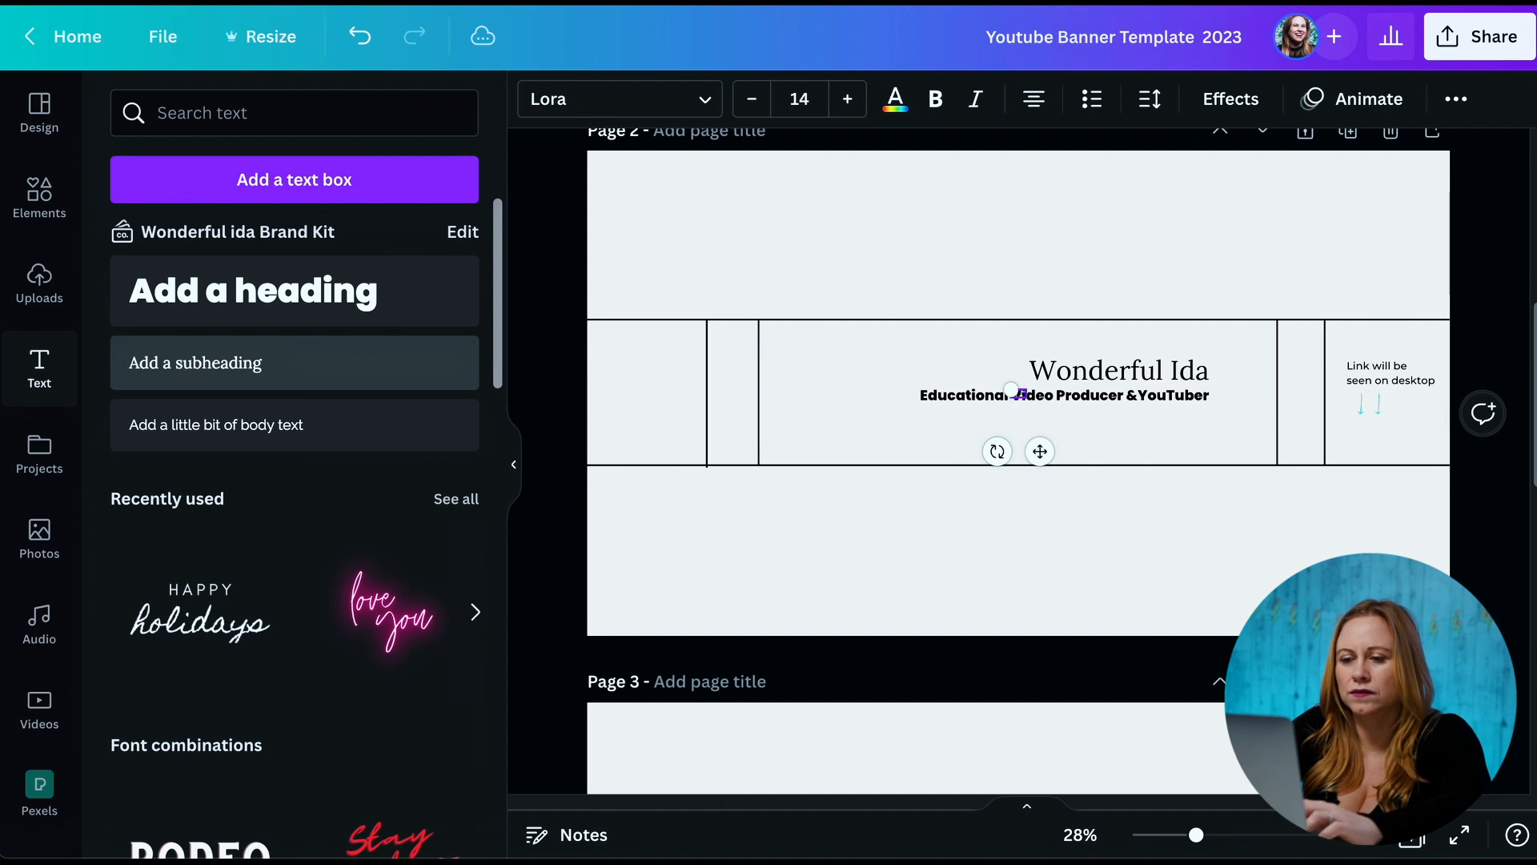
text(very)
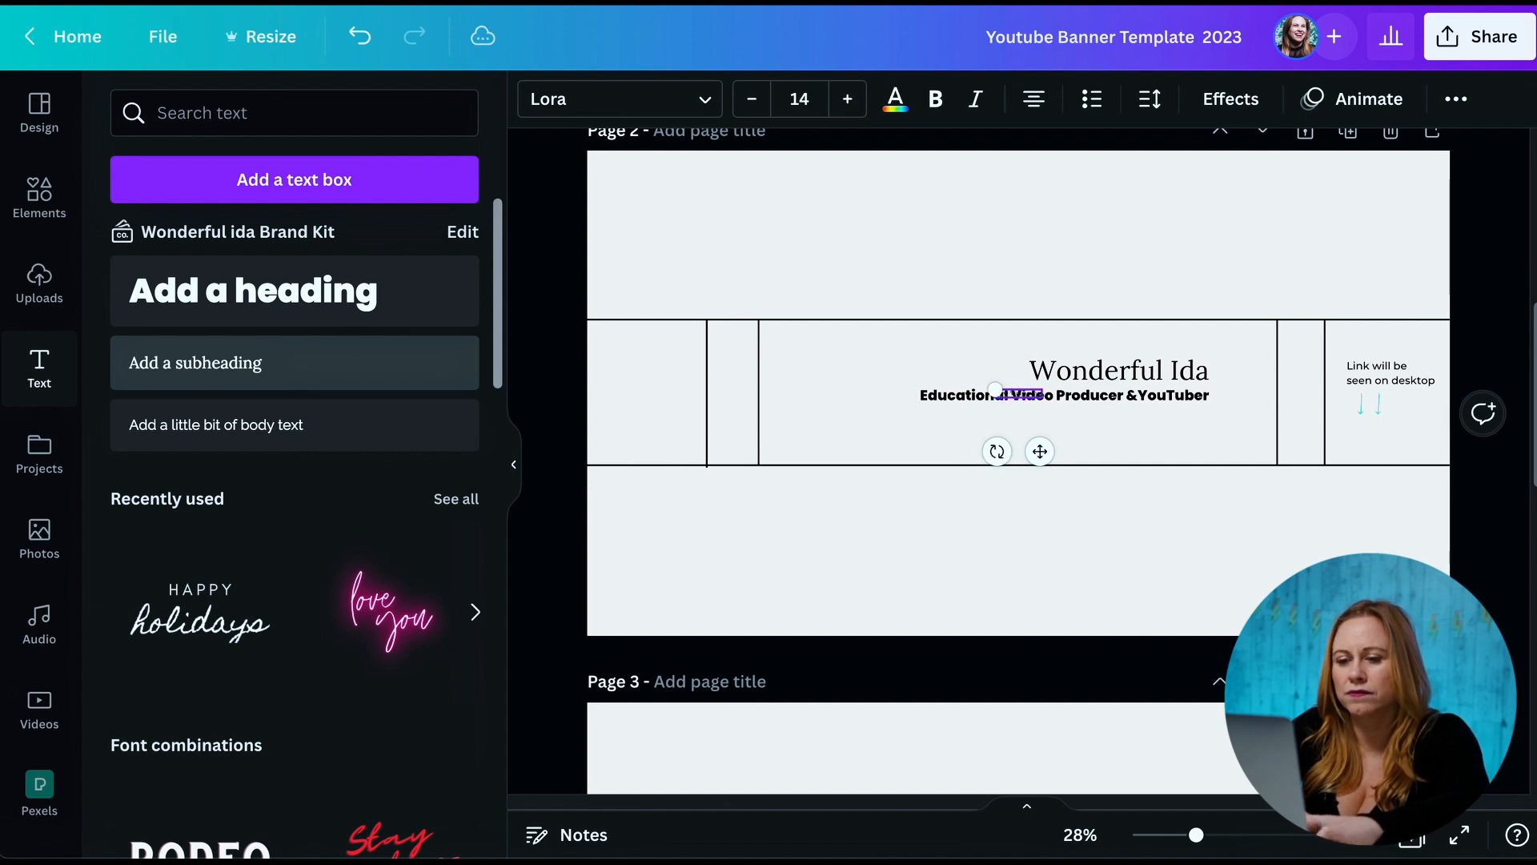
text( Wednesday)
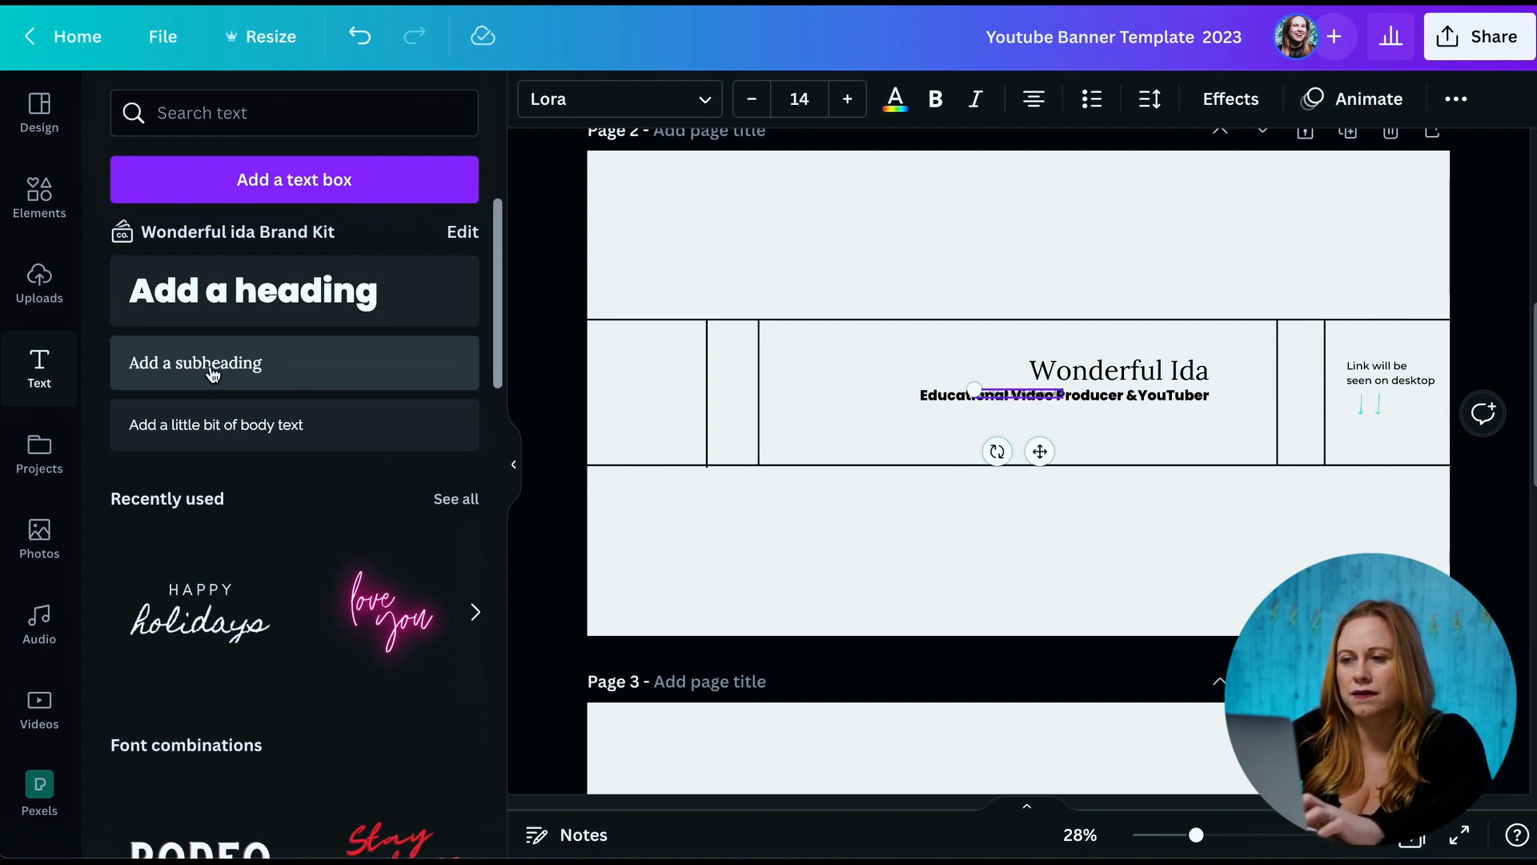
click(1099, 478)
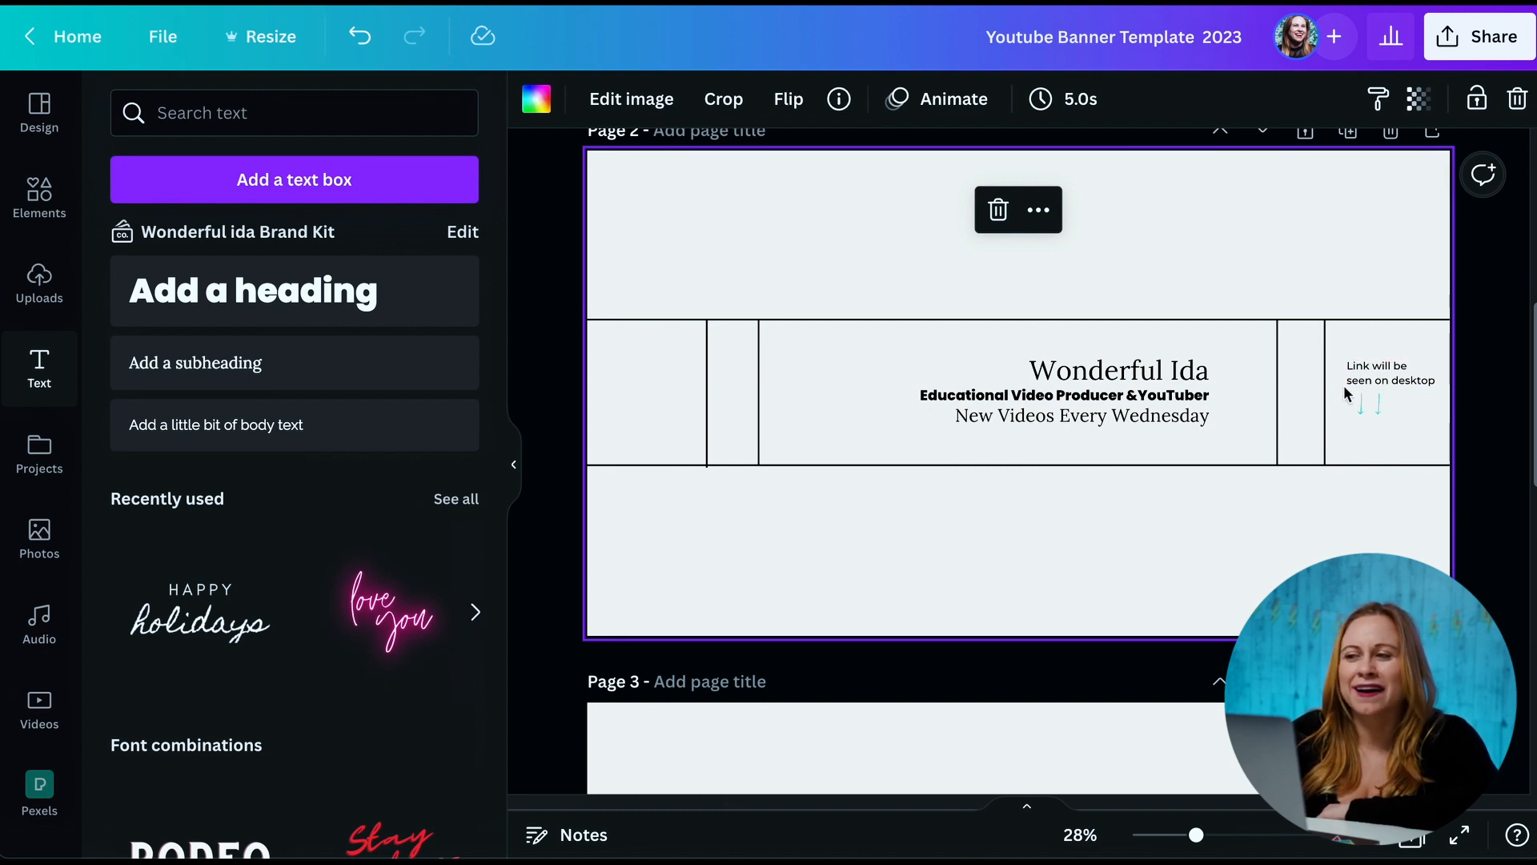
Replace the link text above the arrows on page 2 with "Download my Free YouTube Action Plan"
triple_click(1381, 379)
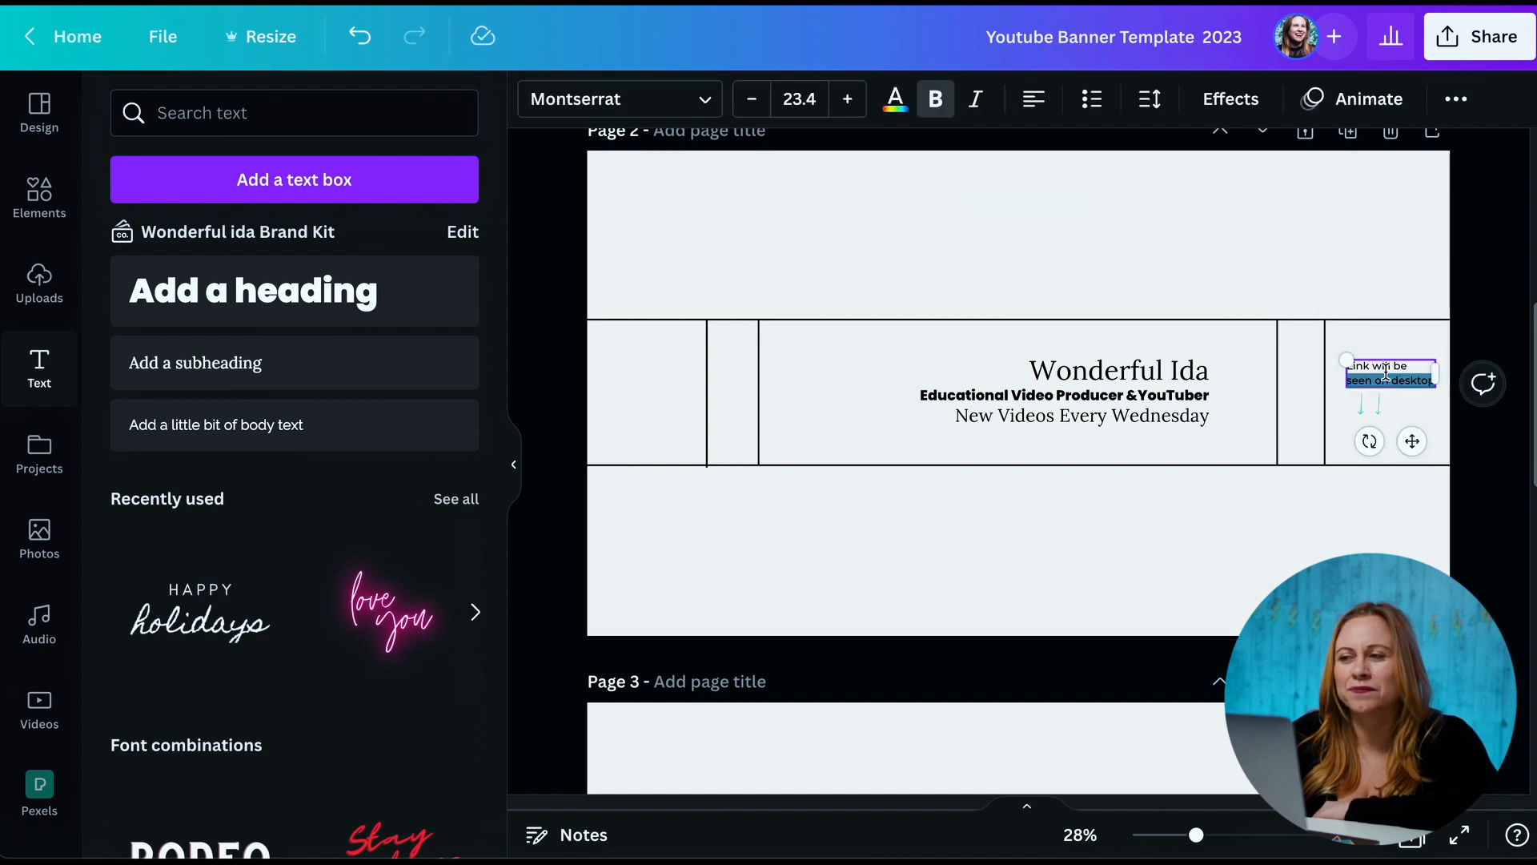
text(Download my Free YouTube Action Plan)
click(1157, 273)
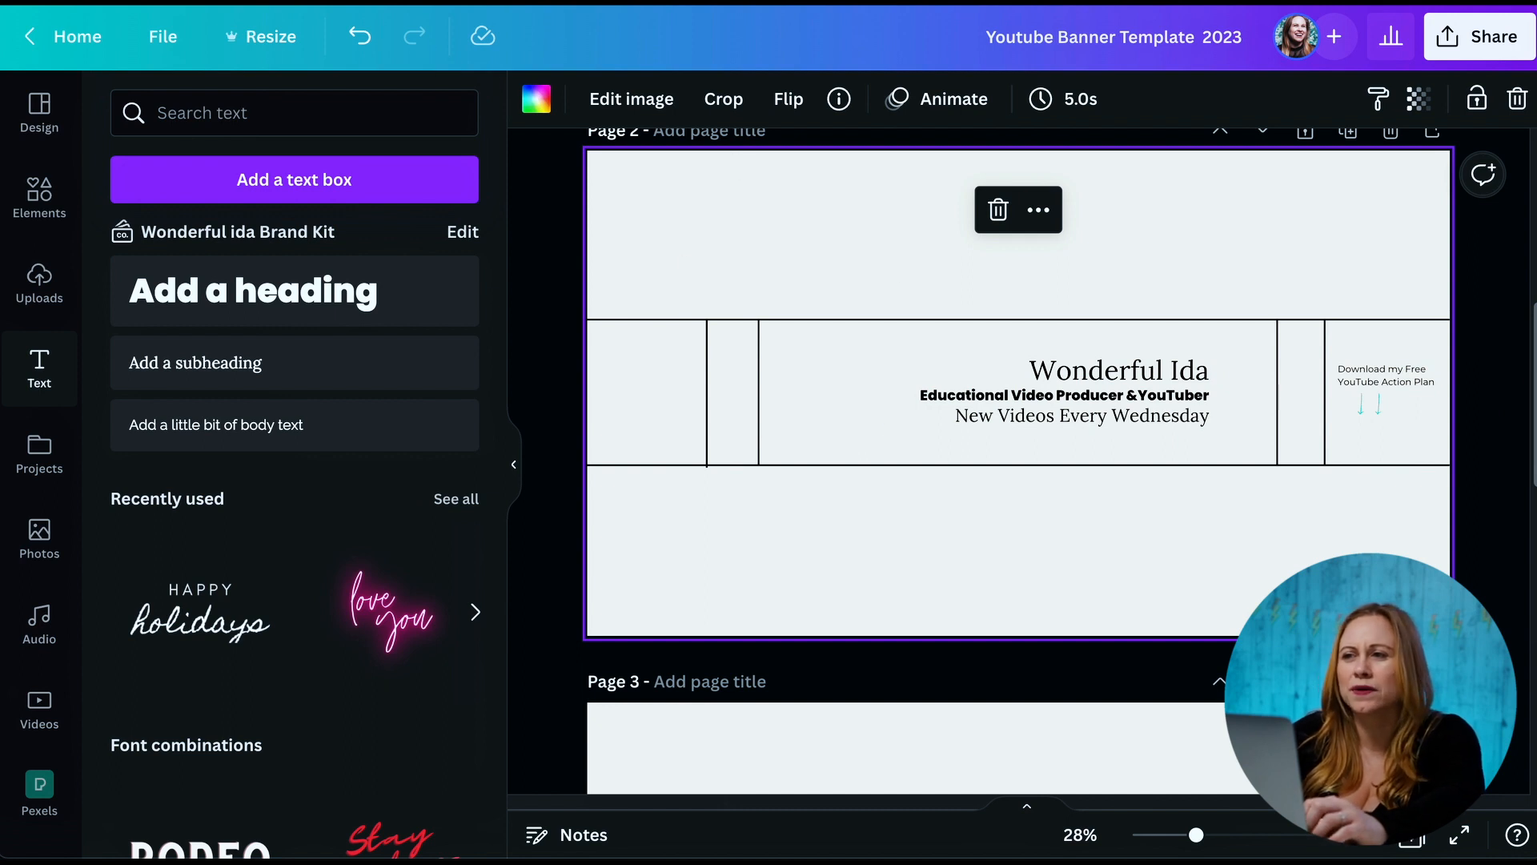
Switch to the browser's Video Action Plan landing page and review its sign-up form and list of included content
key(super+t)
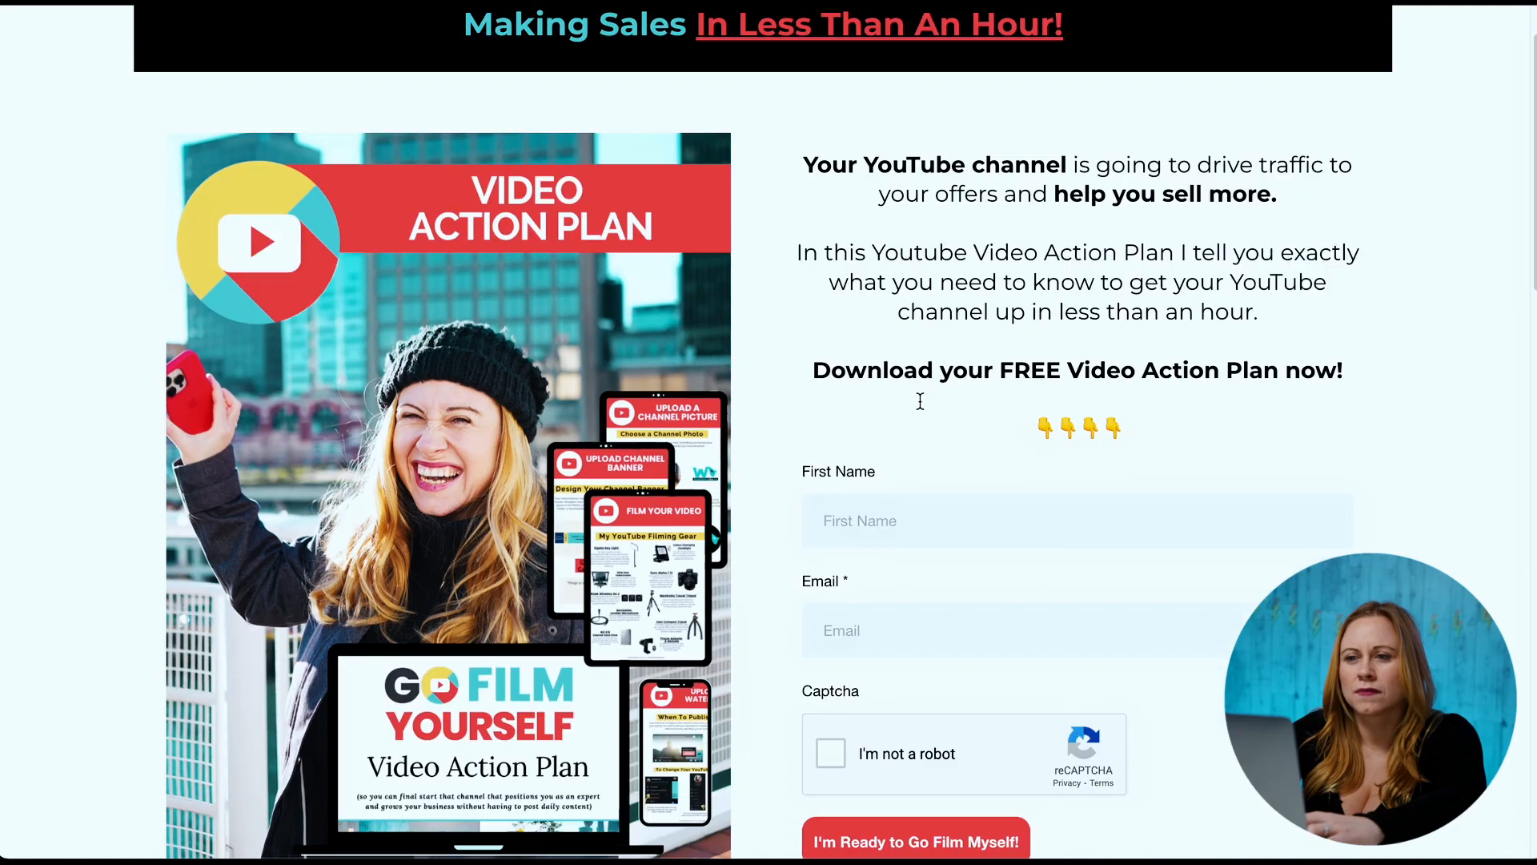
scroll(920, 400, down, 10)
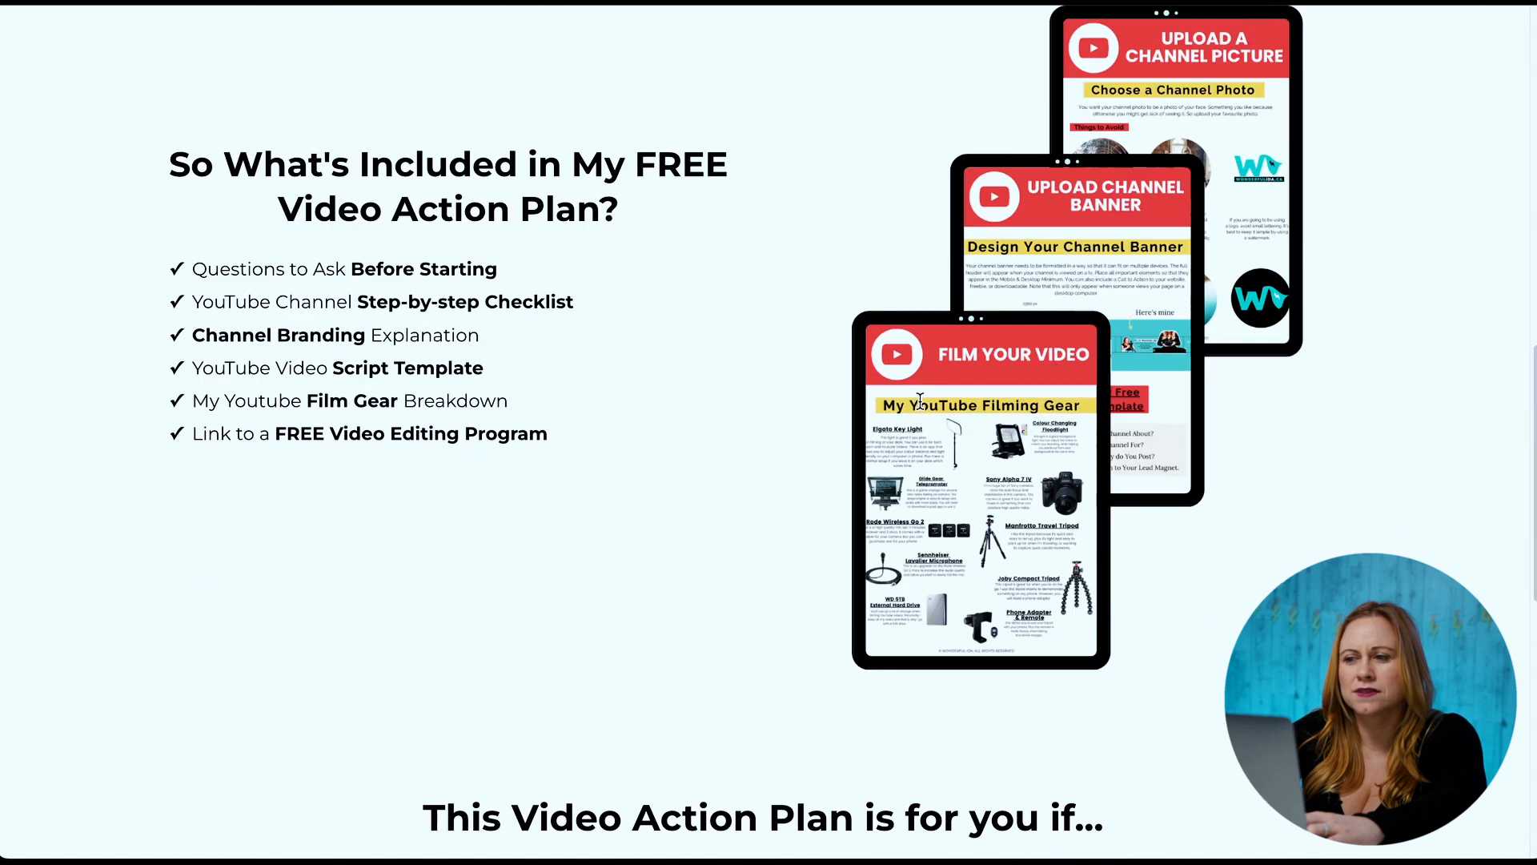
scroll(920, 400, up, 10)
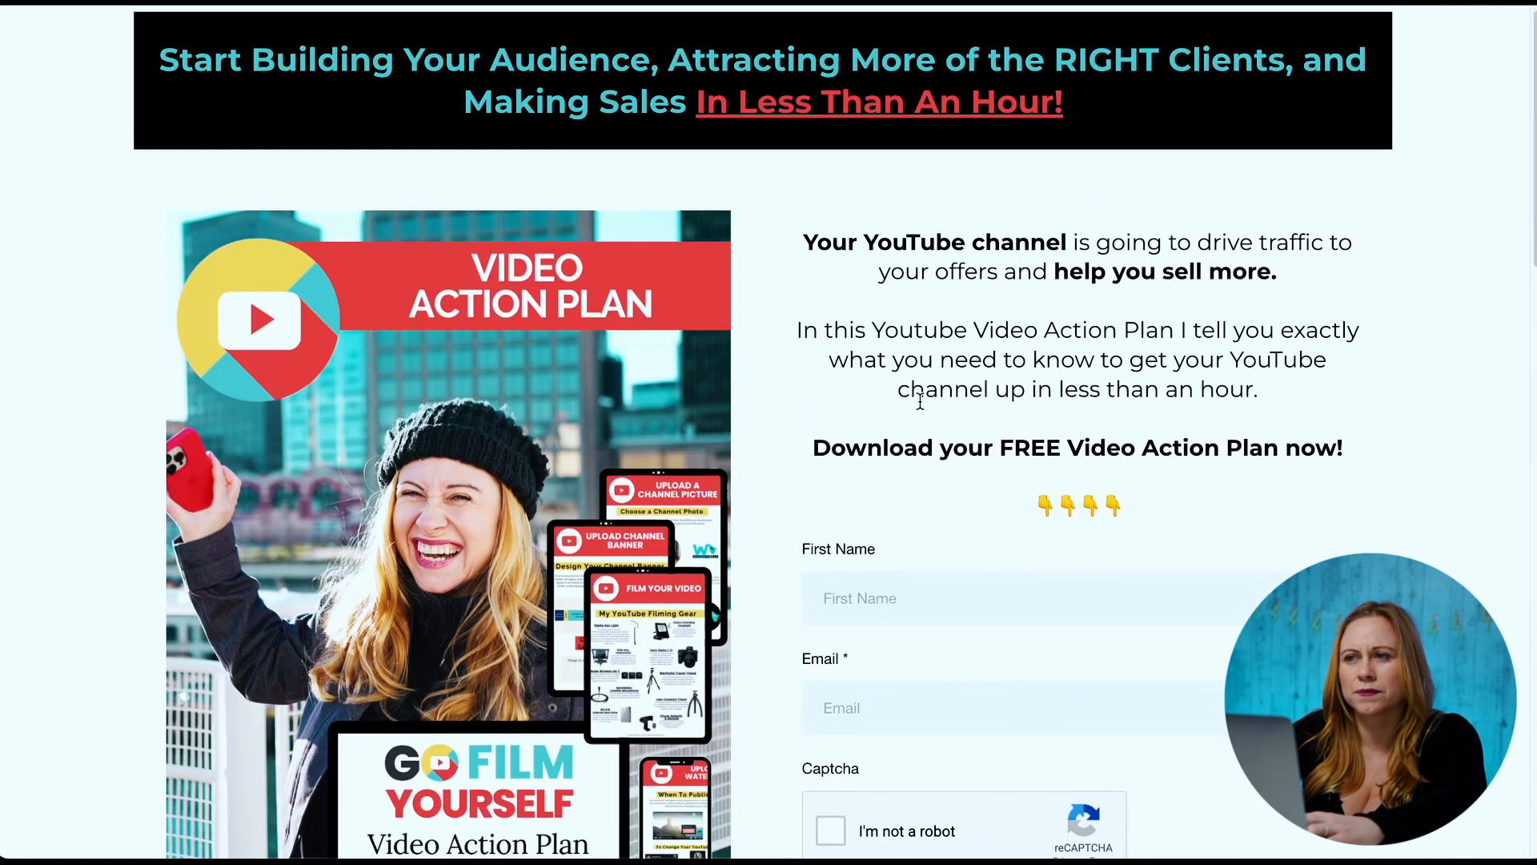
Look over the landing page's offer text, sign-up form, promotional graphics and section on what the free plan includes
scroll(920, 401, down, 3)
scroll(920, 400, up, 2)
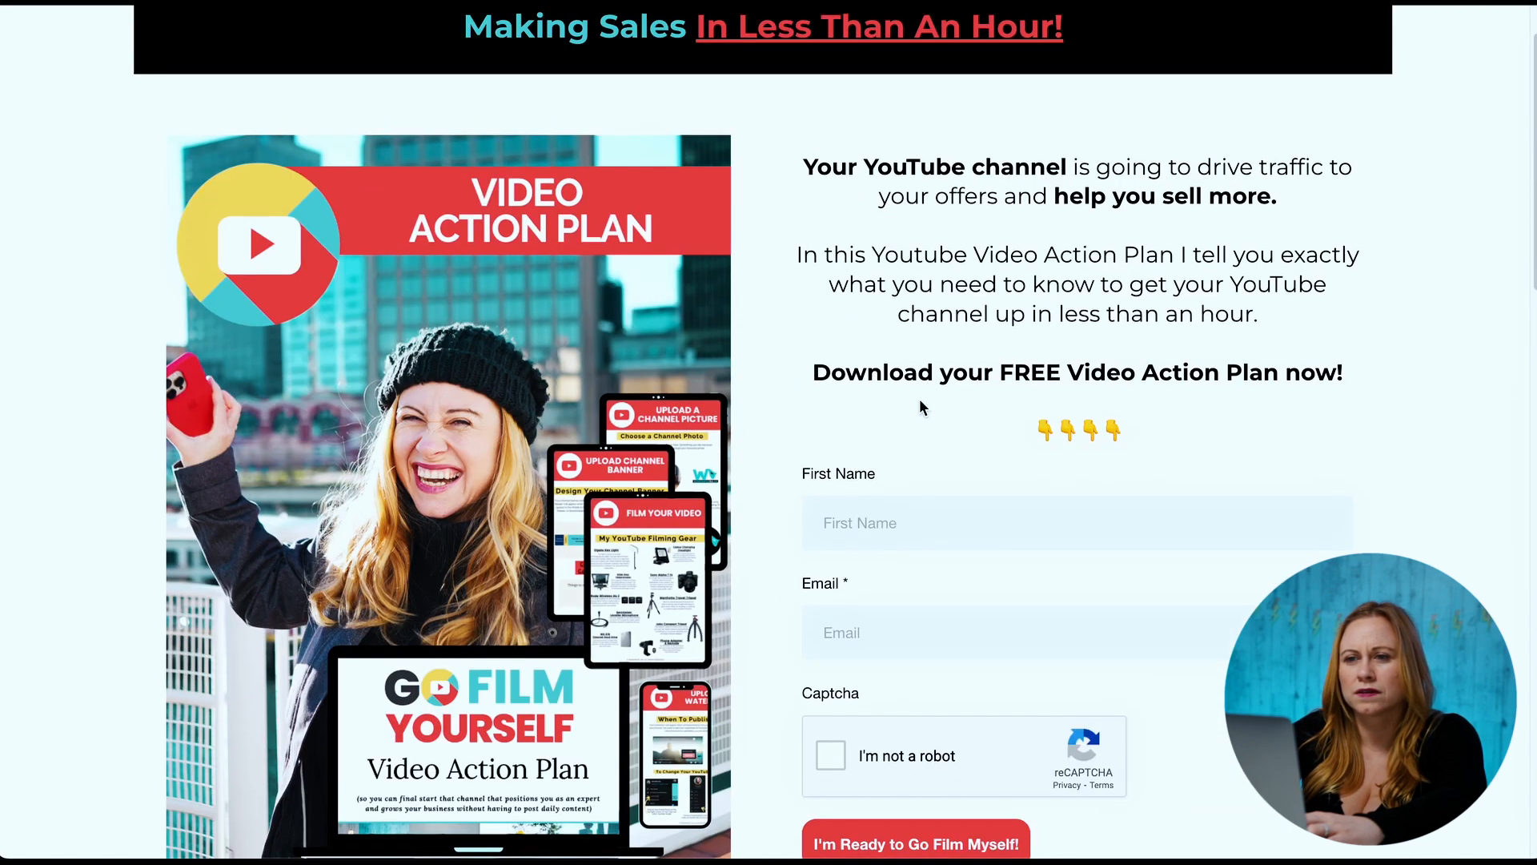
scroll(921, 407, down, 10)
scroll(921, 407, up, 4)
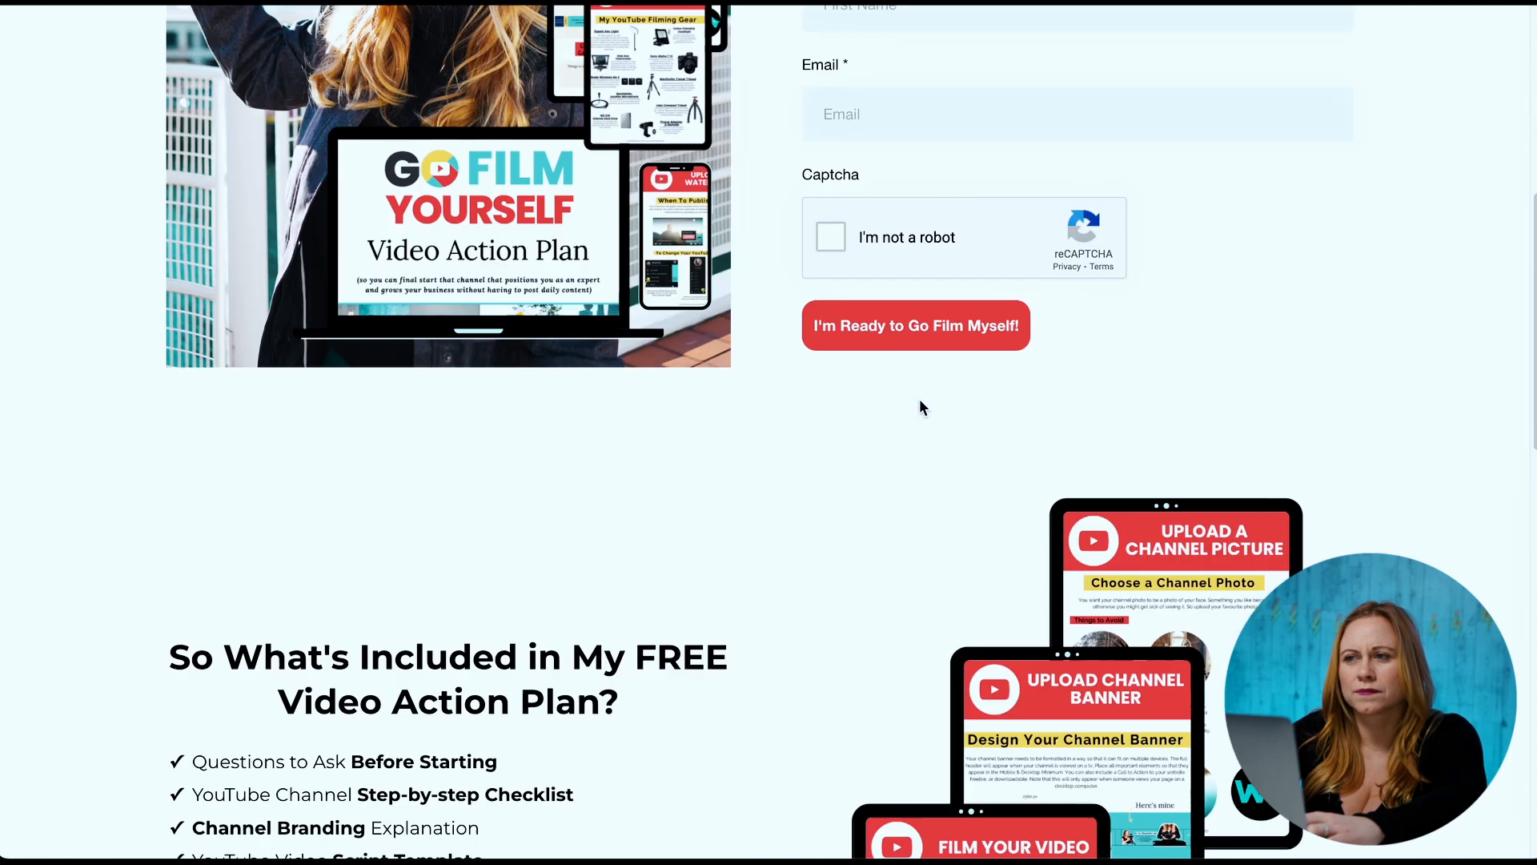
scroll(919, 406, up, 5)
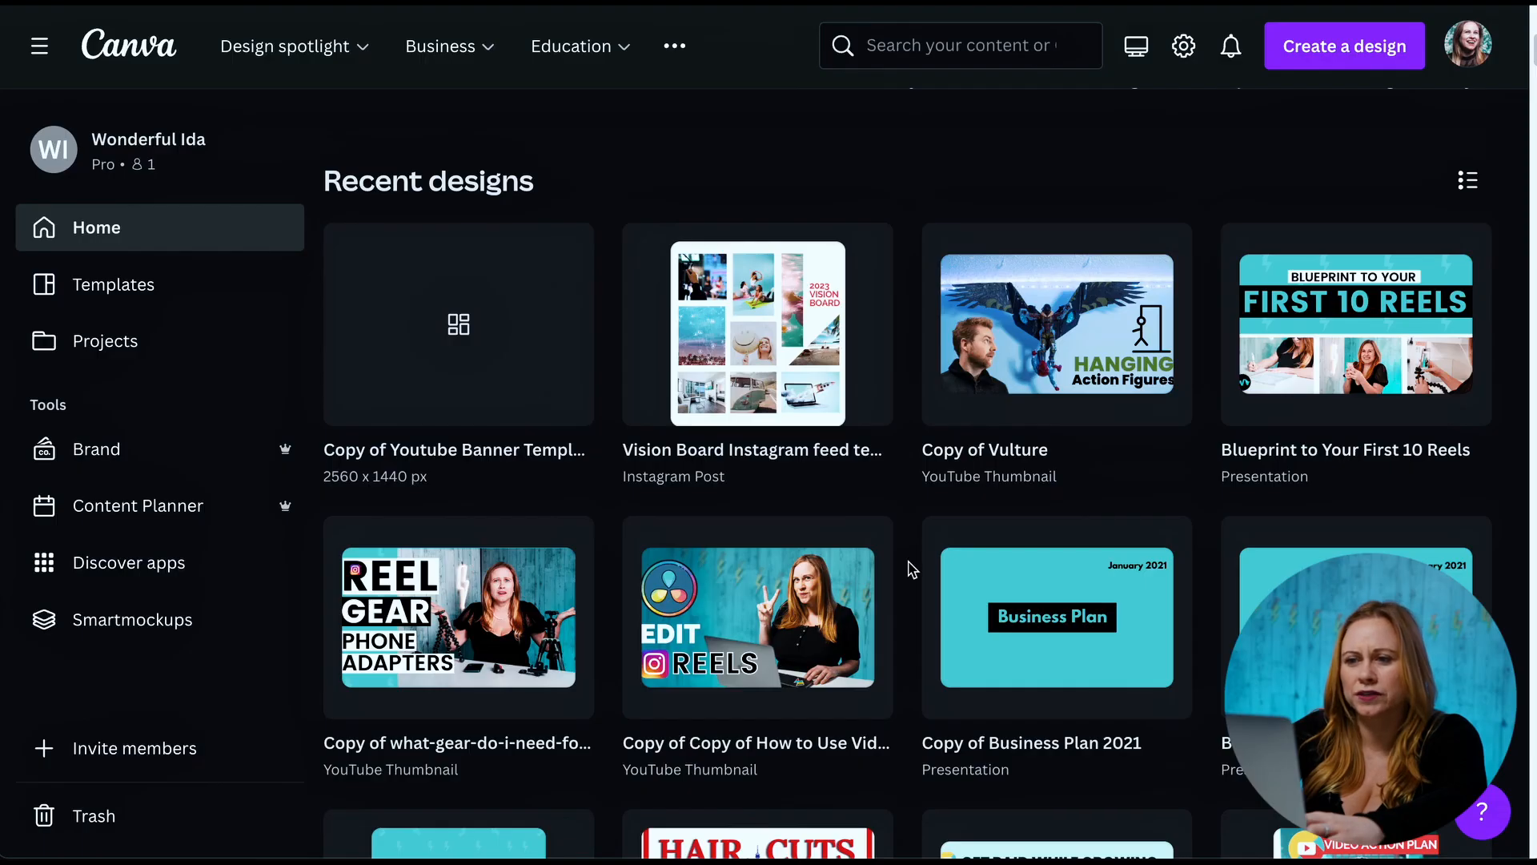
Open the recent design "Copy of YT Action Plan Graphics" and copy its "Go Film Yourself" laptop mockup
scroll(906, 566, down, 4)
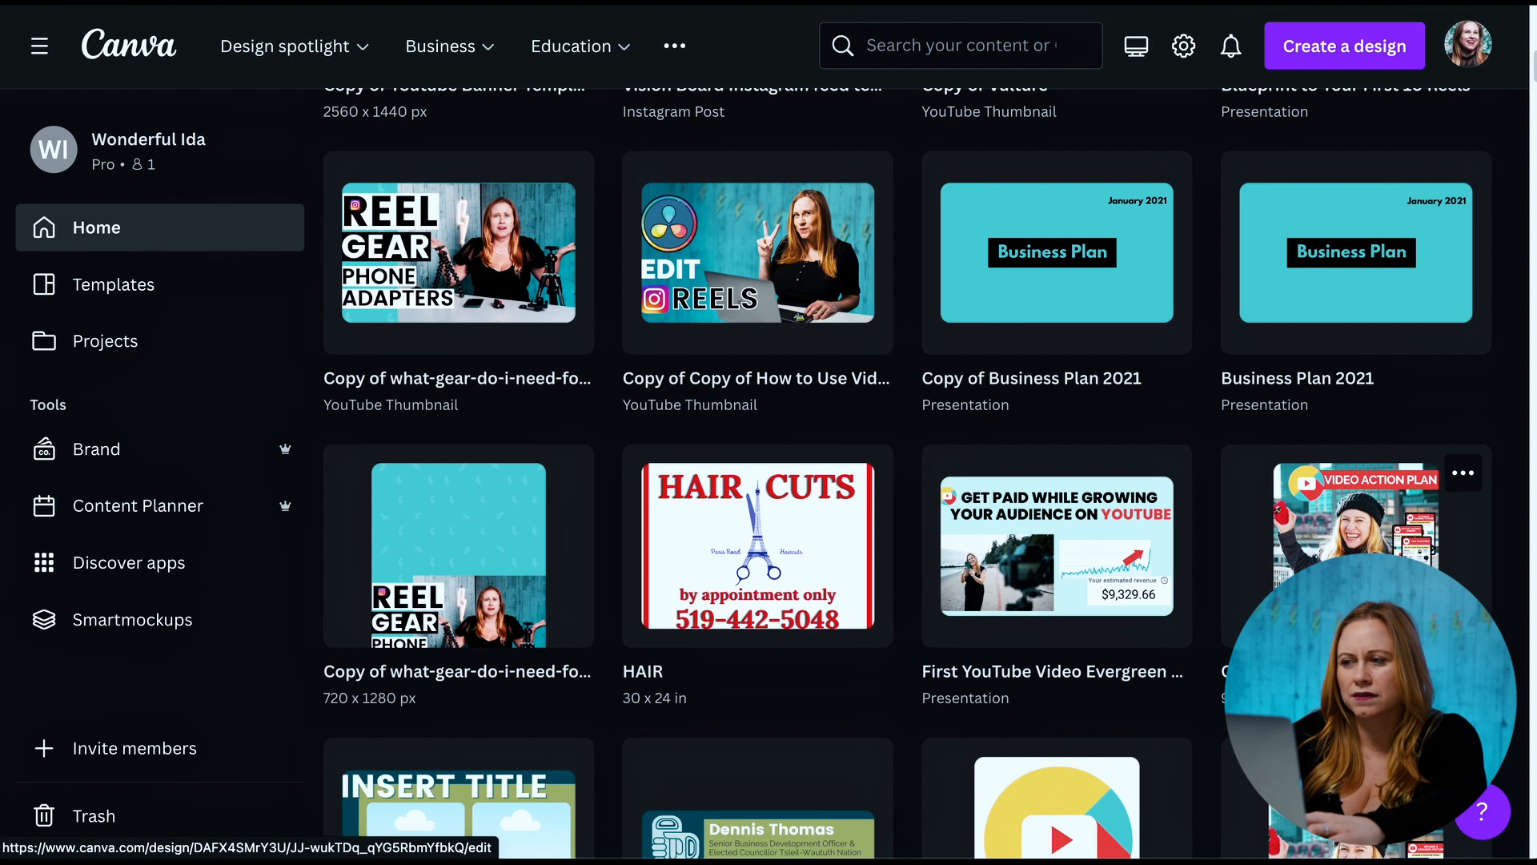
click(1383, 516)
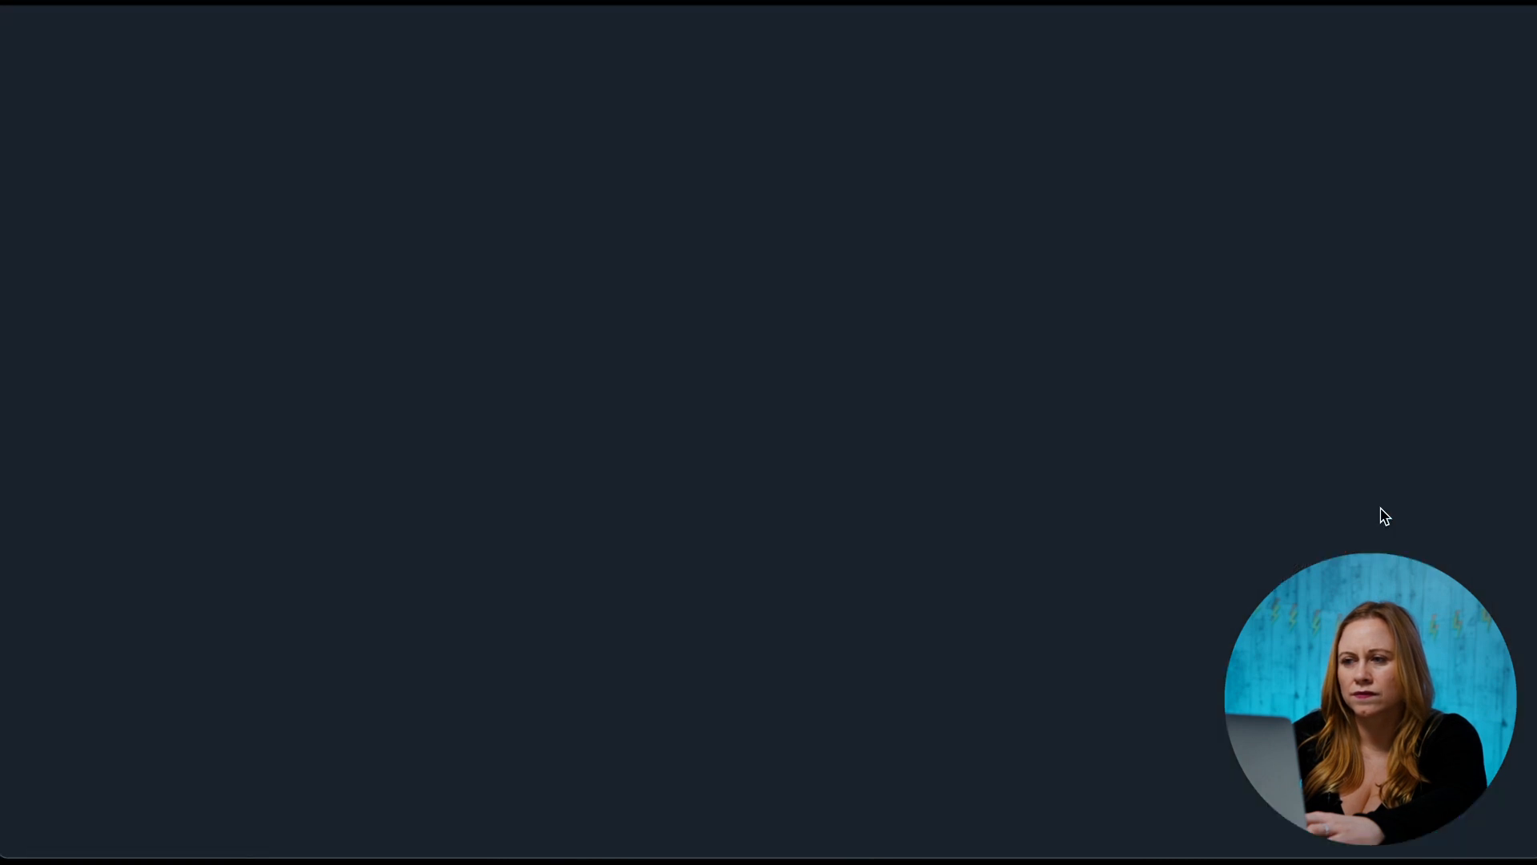
scroll(1000, 503, down, 5)
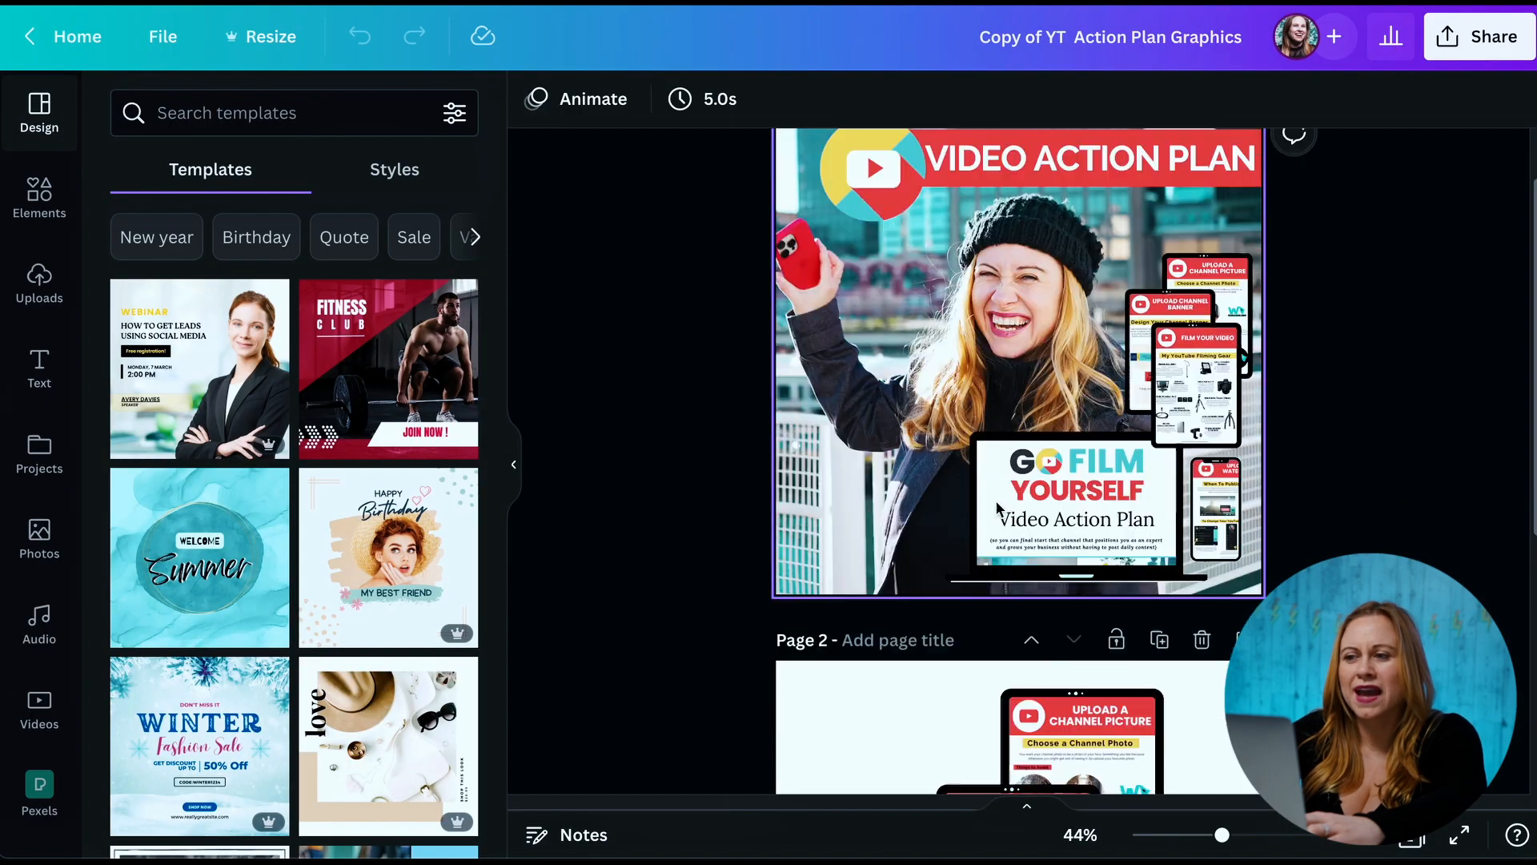
scroll(1000, 503, up, 3)
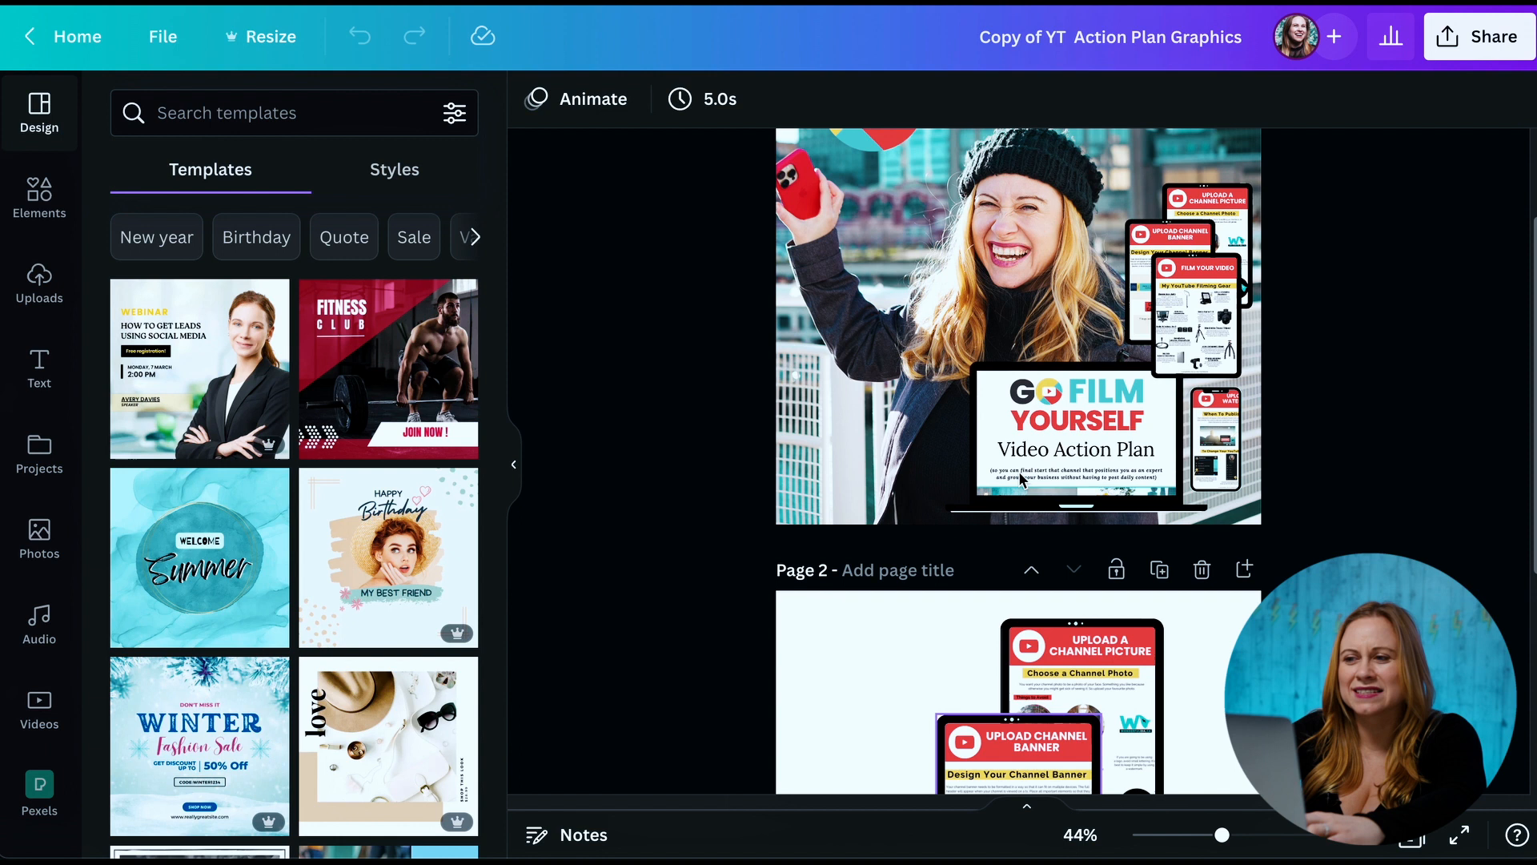
click(1054, 449)
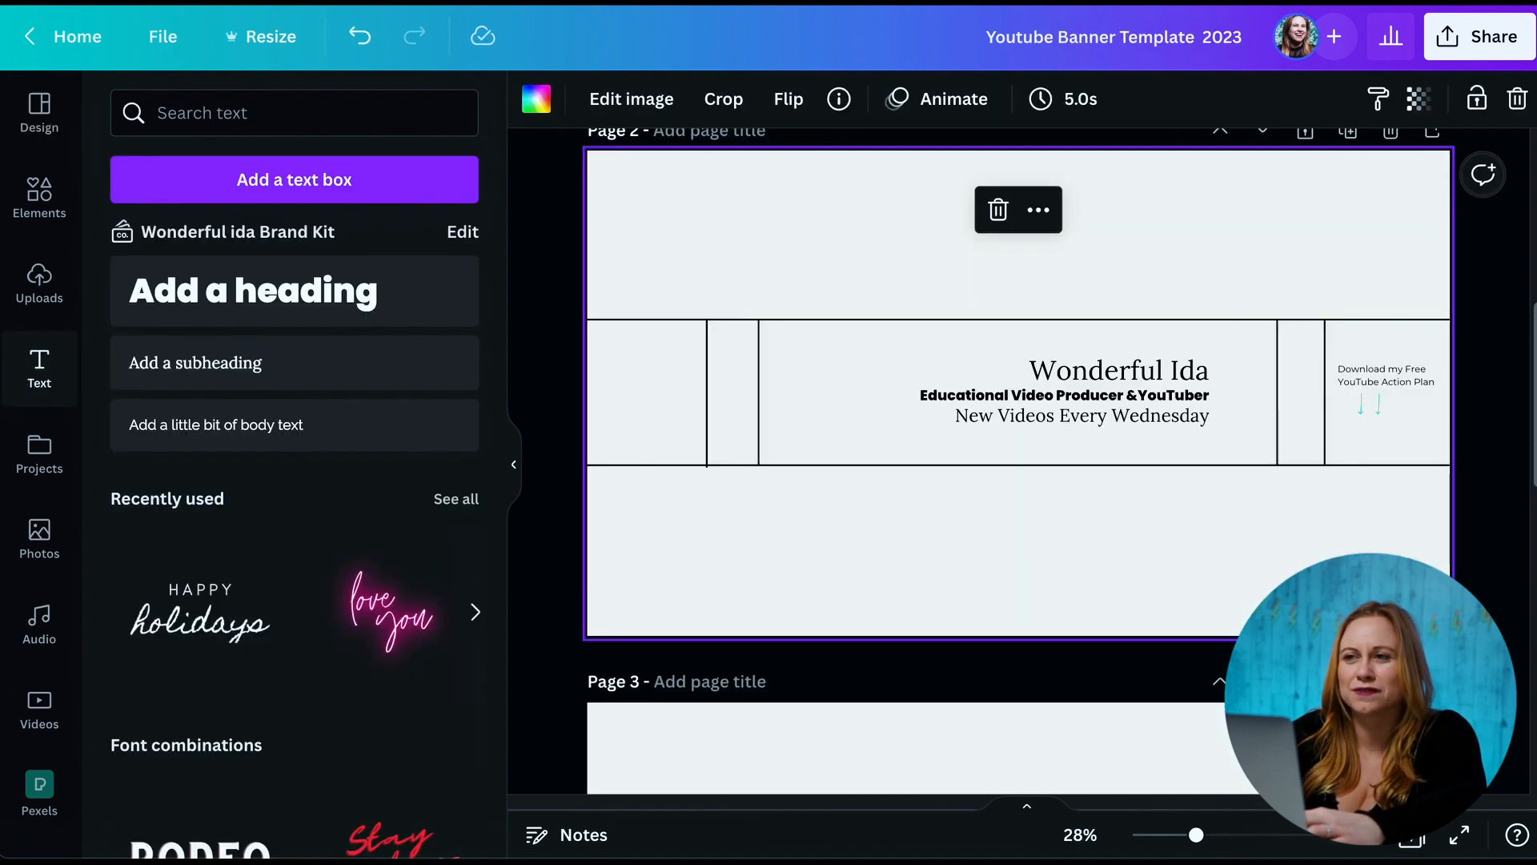
Paste the laptop mockup onto page 2 of the banner, shrink it above the arrows, and delete the link text there
key(ctrl+v)
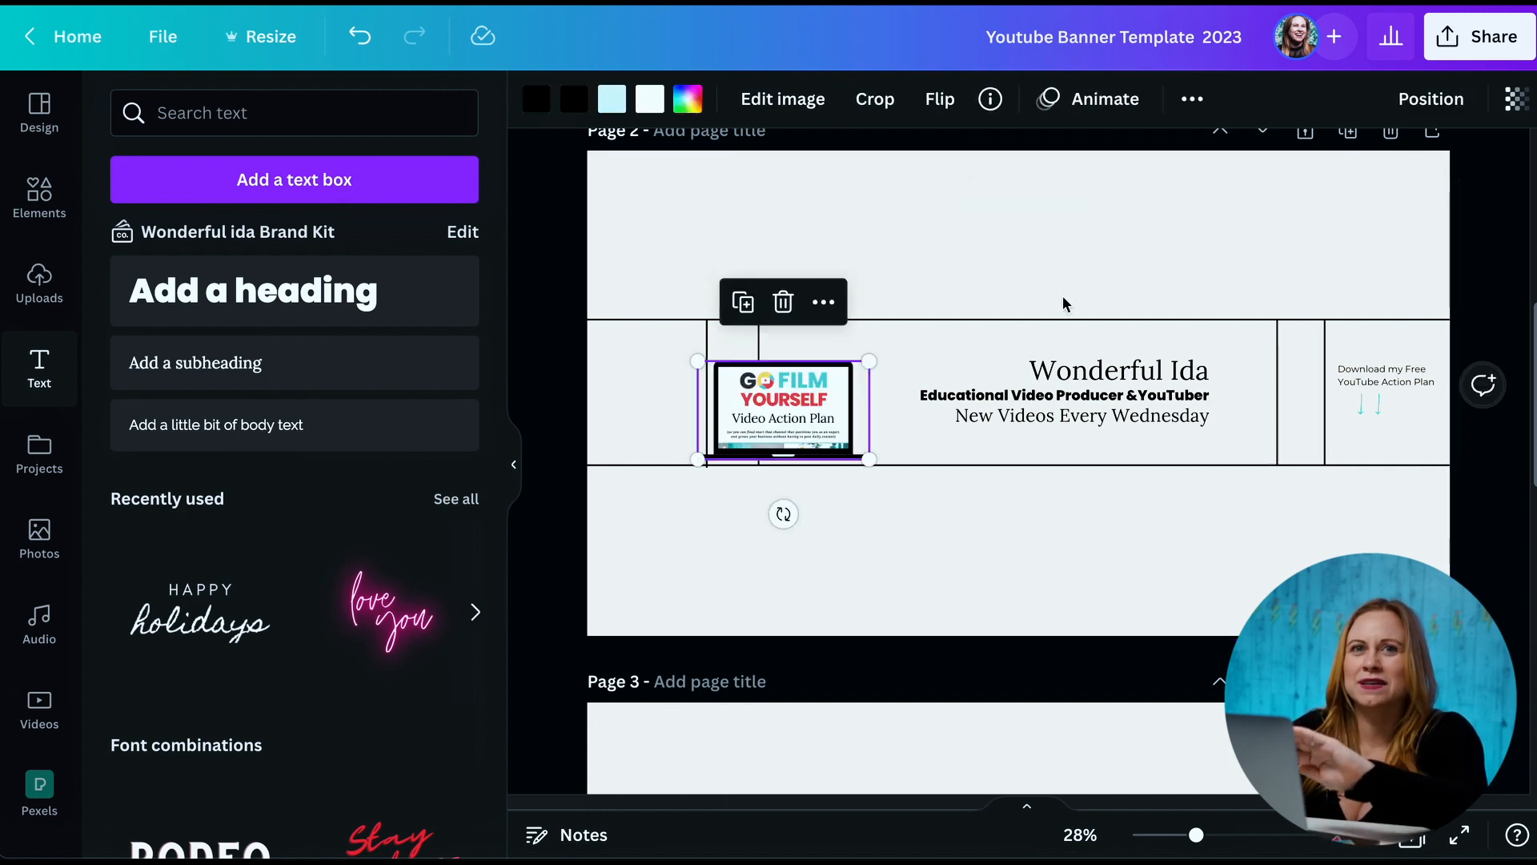
drag(733, 373, 1398, 343)
click(1399, 374)
key(Delete)
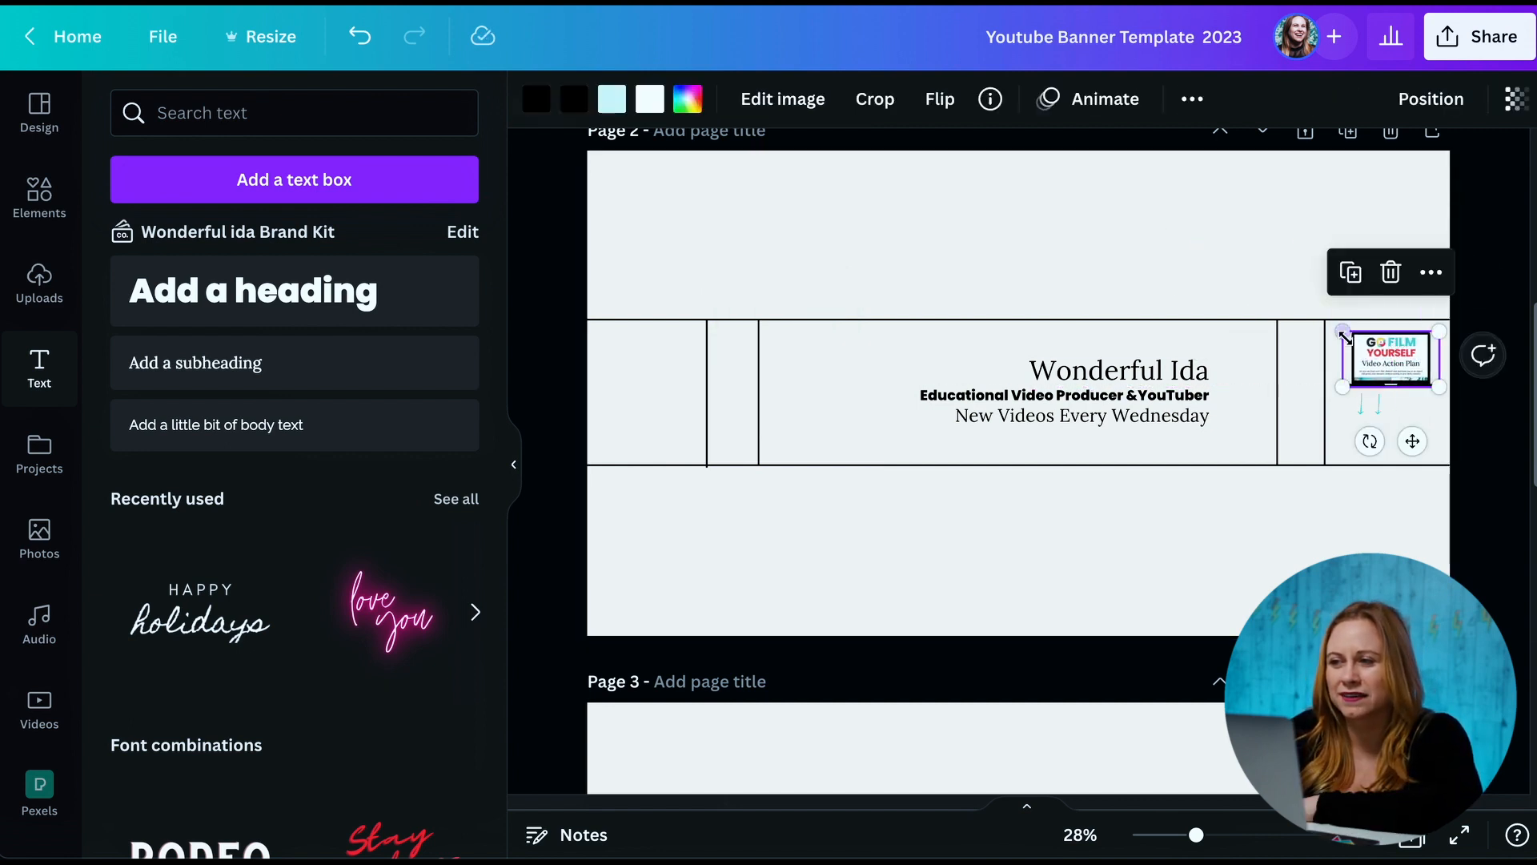
drag(1249, 603, 724, 245)
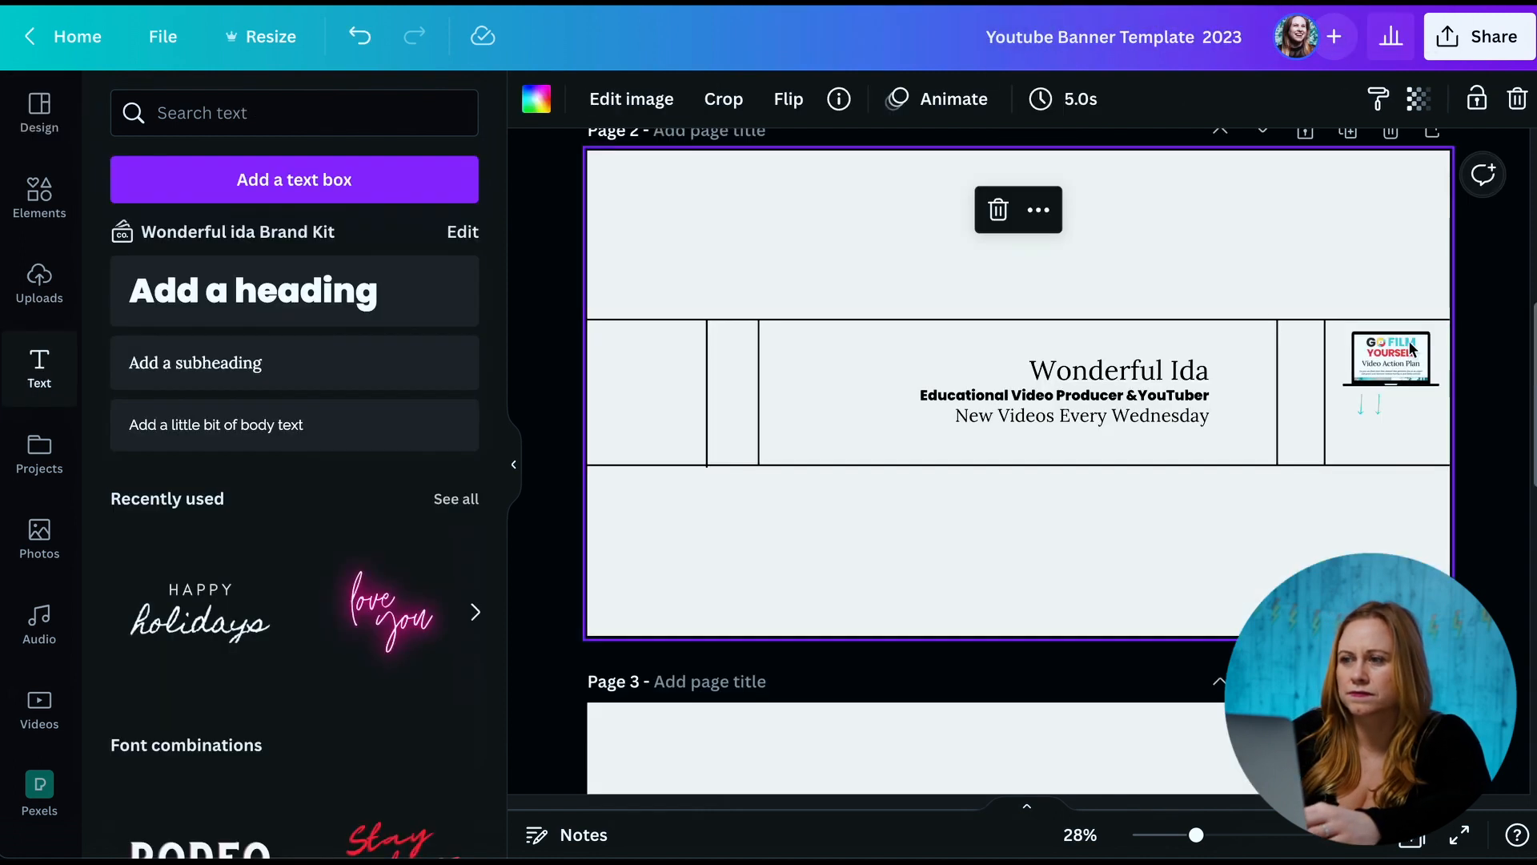
Paste the three tablet mockups onto page 2 and delete the laptop mockup above the arrows
click(1379, 358)
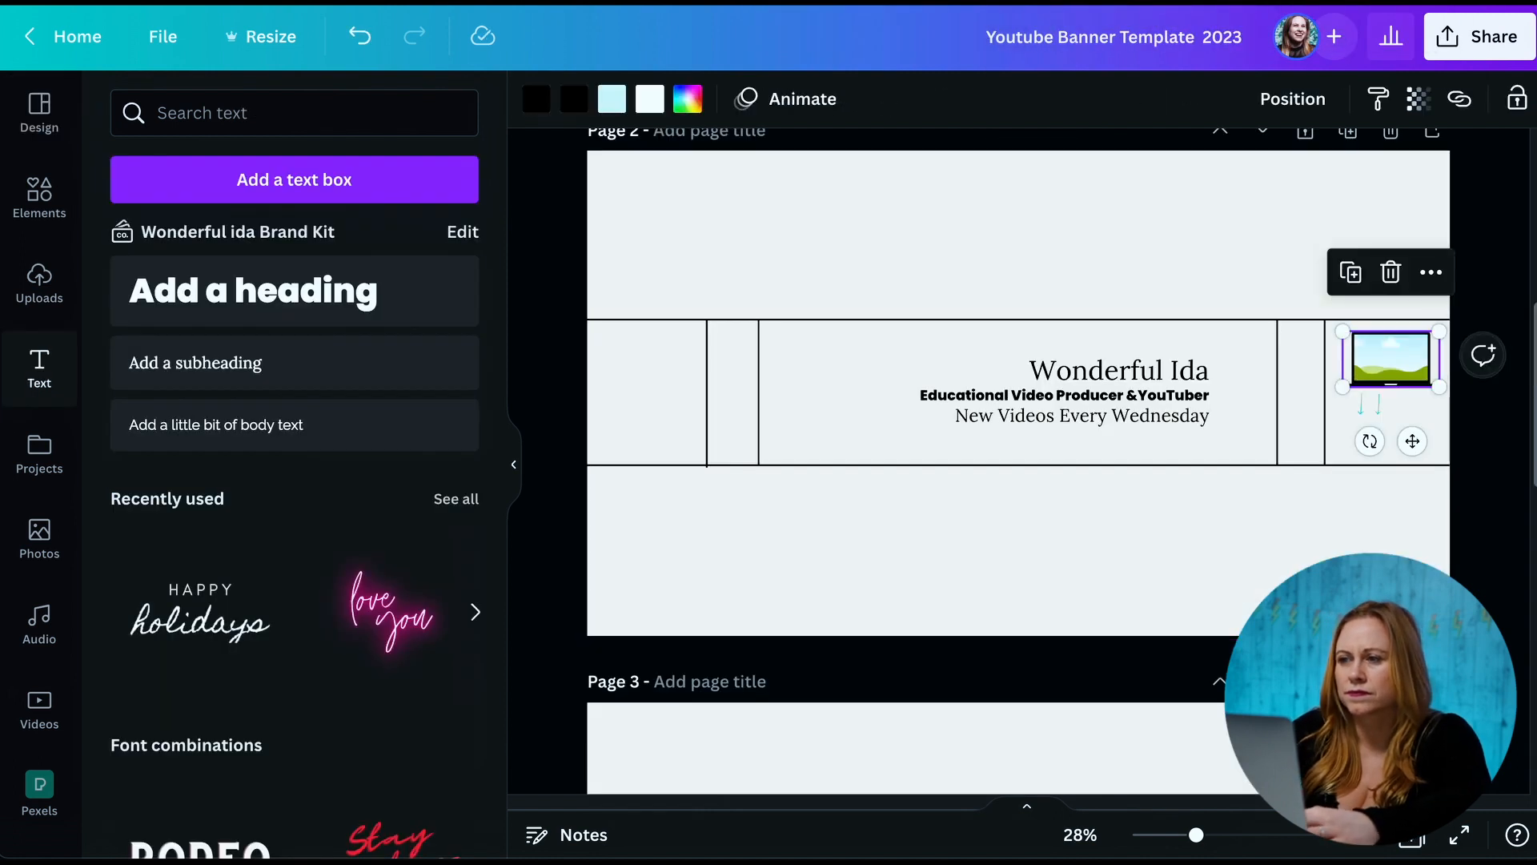
key(ctrl+v)
click(1421, 375)
key(Delete)
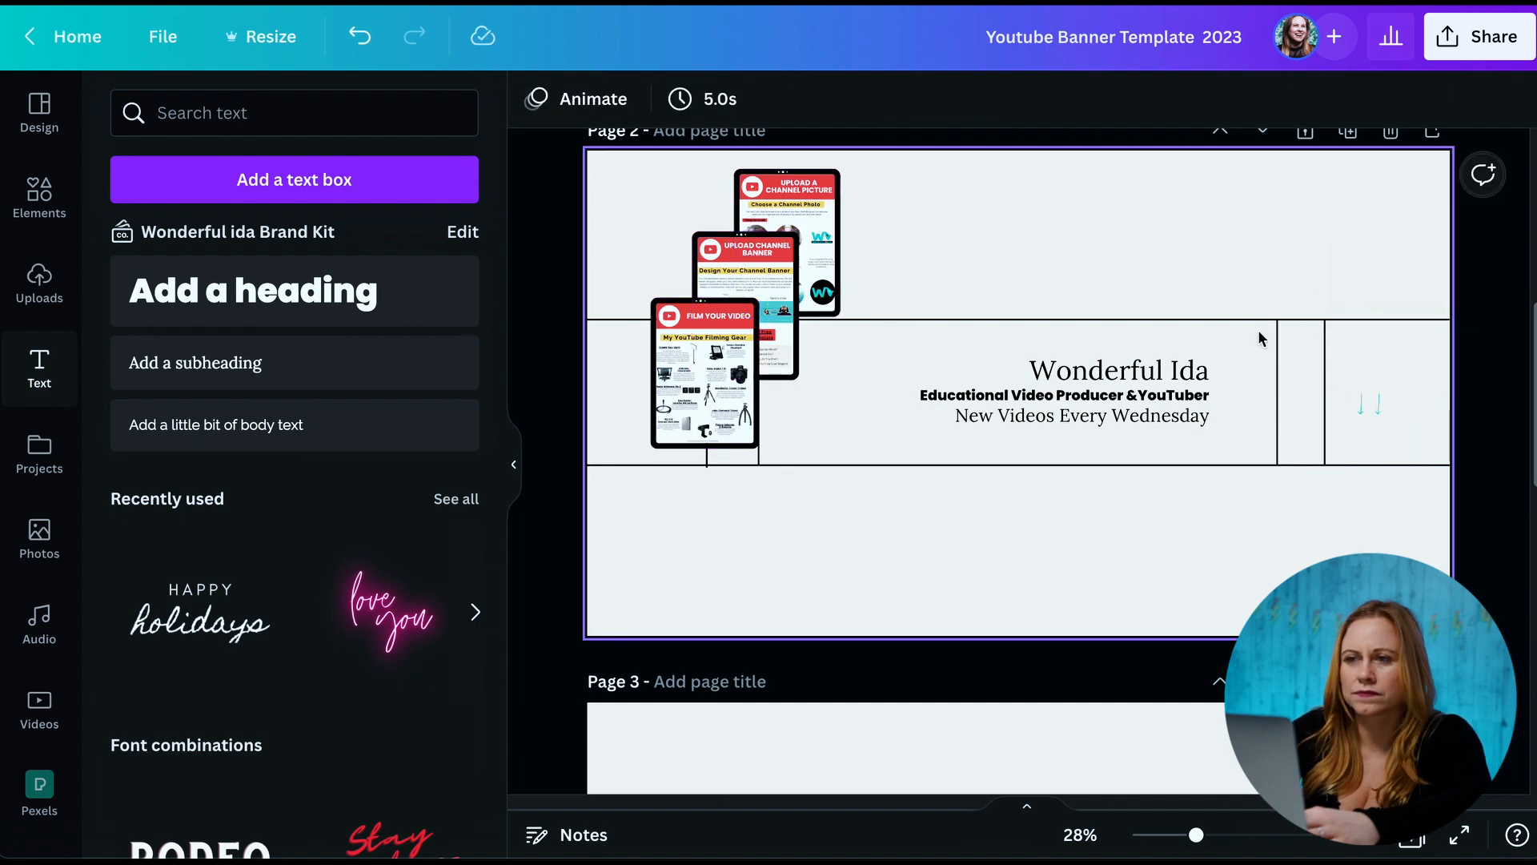
Shrink the three tablet mockups and arrange them side by side in the banner's far-right section above the arrows
drag(904, 251, 627, 311)
drag(650, 170, 826, 297)
drag(785, 411, 1401, 368)
click(1409, 431)
click(1319, 271)
drag(1304, 261, 1415, 384)
drag(1330, 322, 1415, 354)
click(1256, 225)
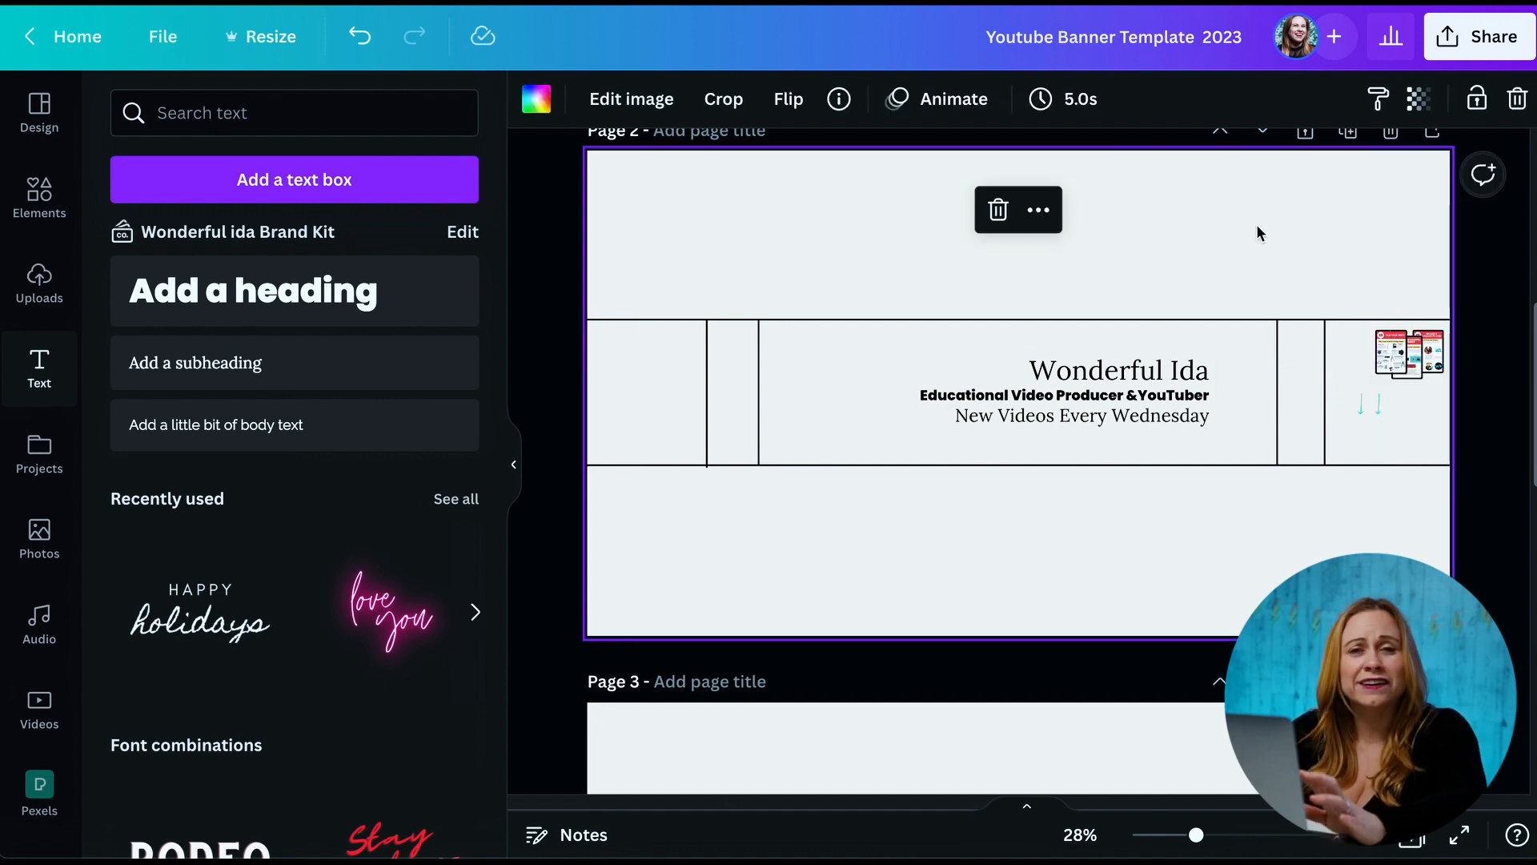
Reposition the tablet group over the arrows and caption it "FREE VIDEO ACTION PLAN"
drag(1308, 242, 1446, 362)
click(1140, 199)
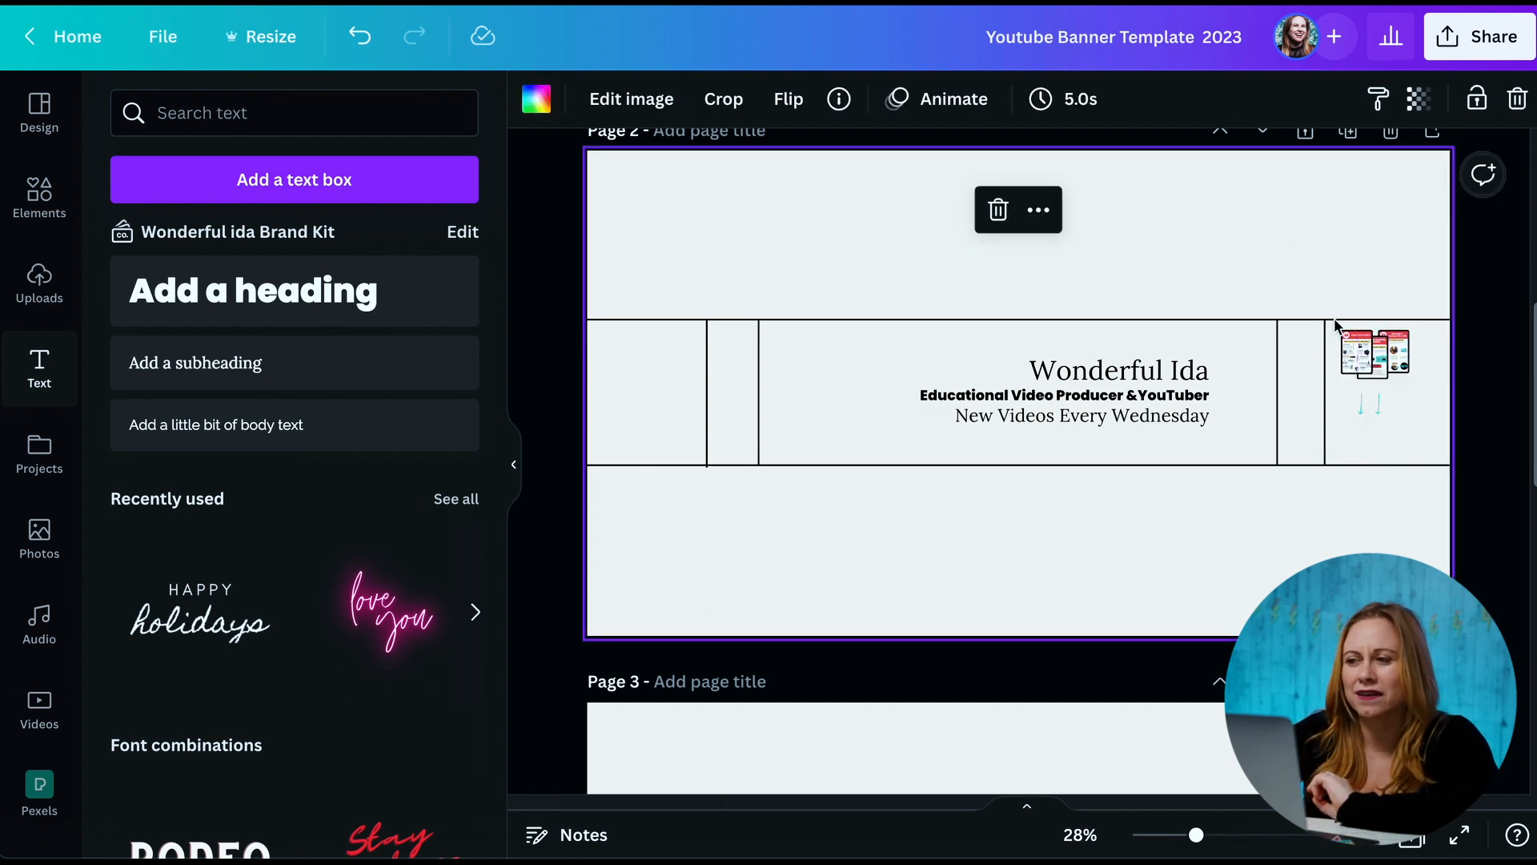
drag(1330, 305, 1397, 371)
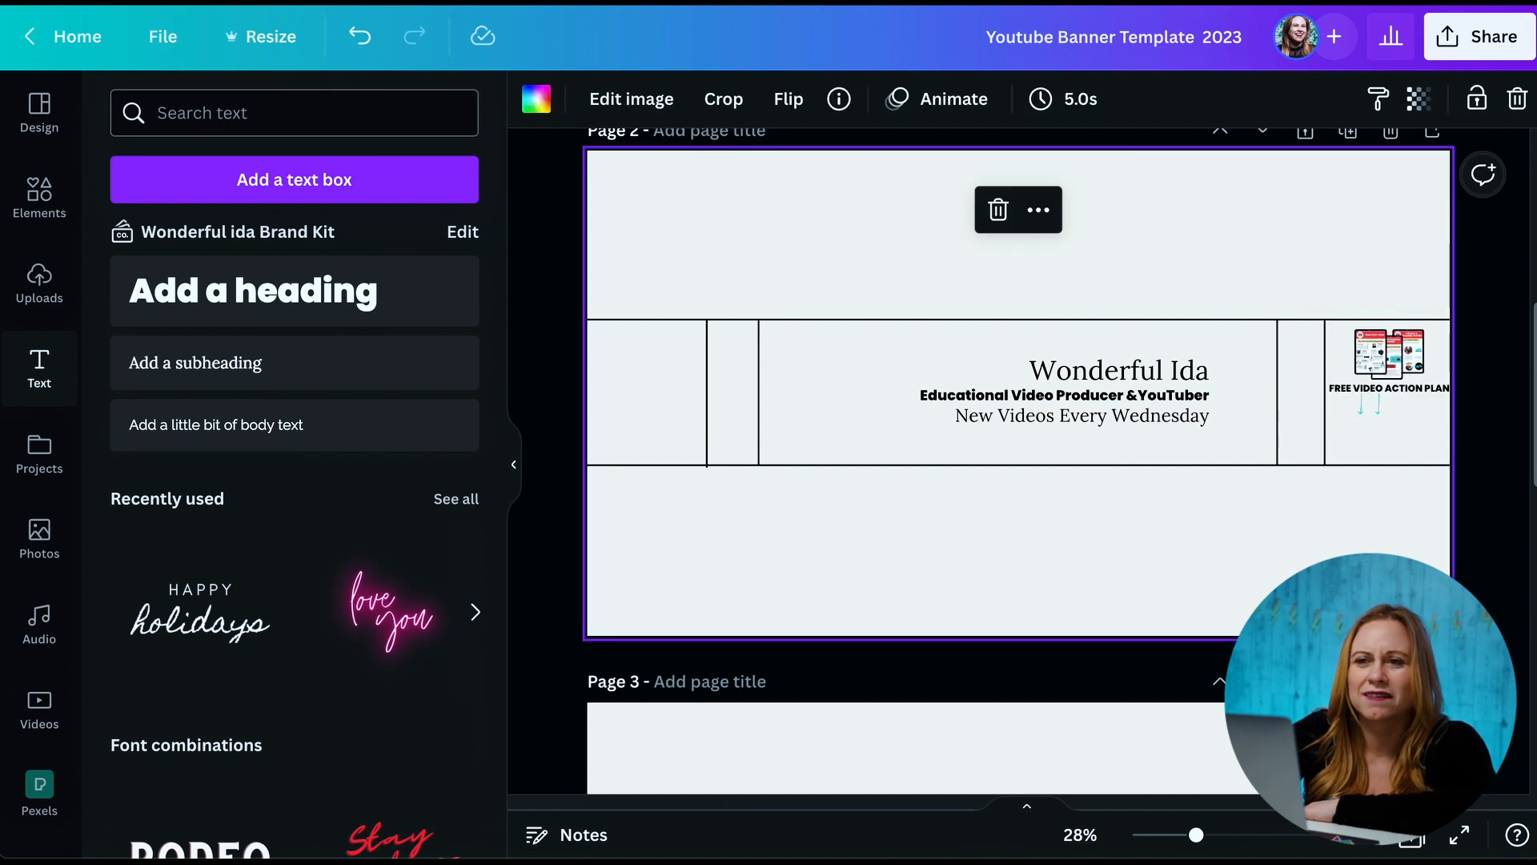
Search the elements for "arrows" and add the glowing yellow arrow image to page 2
click(39, 196)
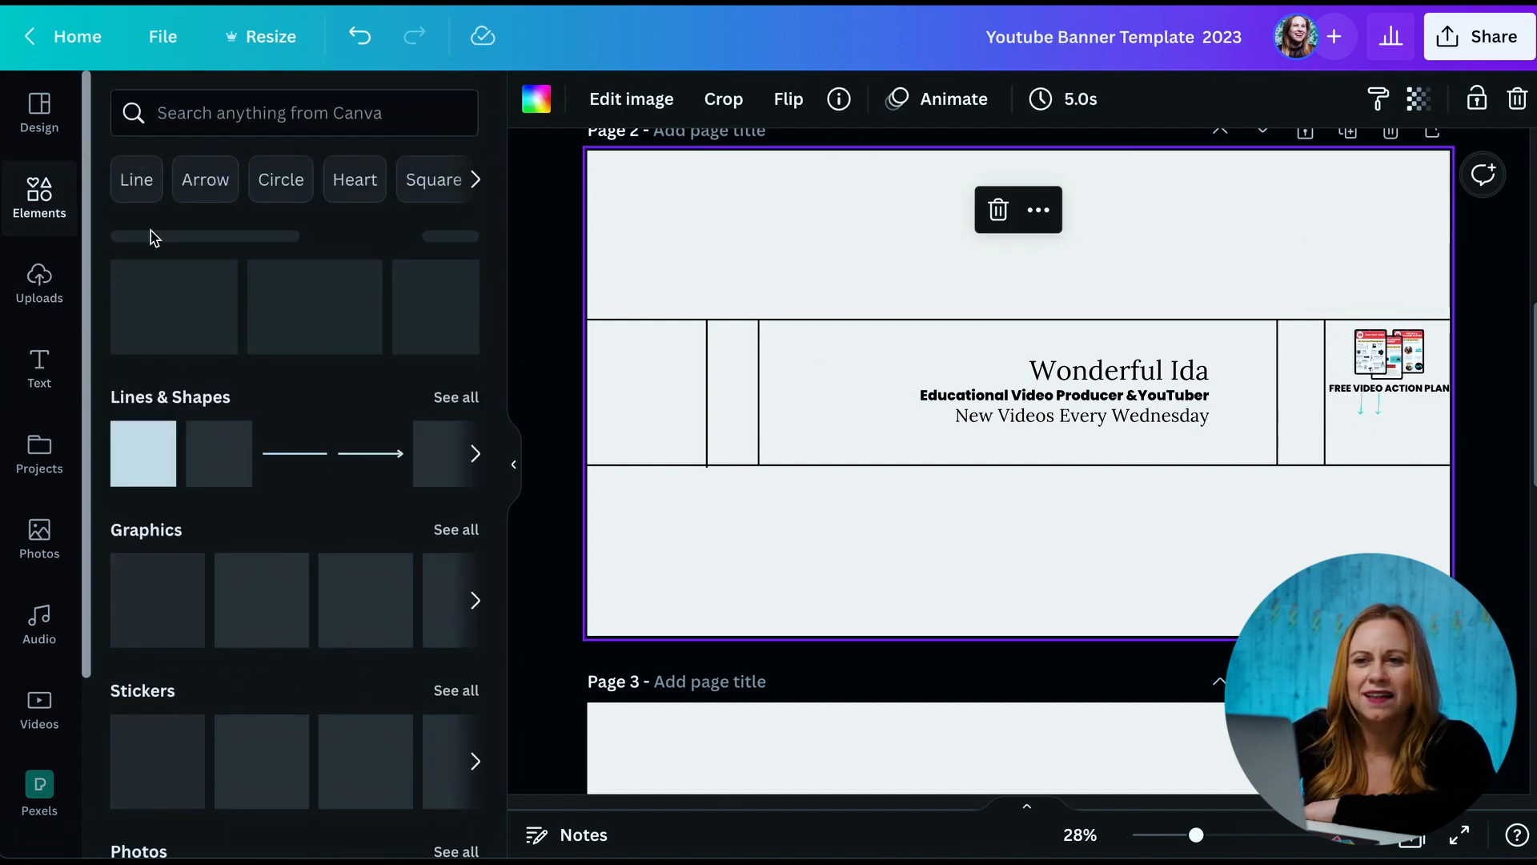
click(214, 113)
text(arrows)
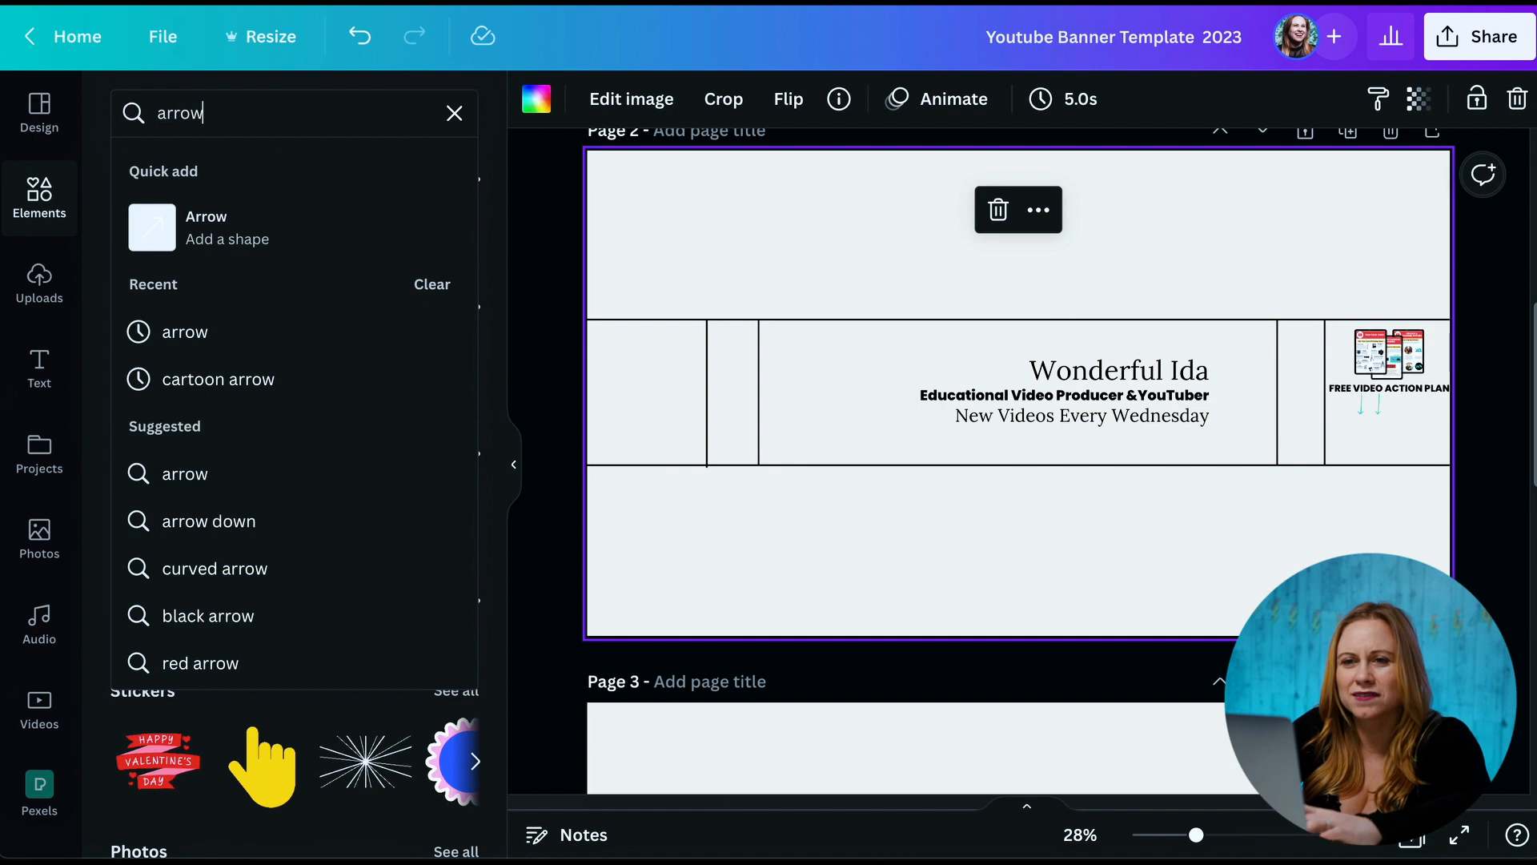
key(Return)
click(152, 657)
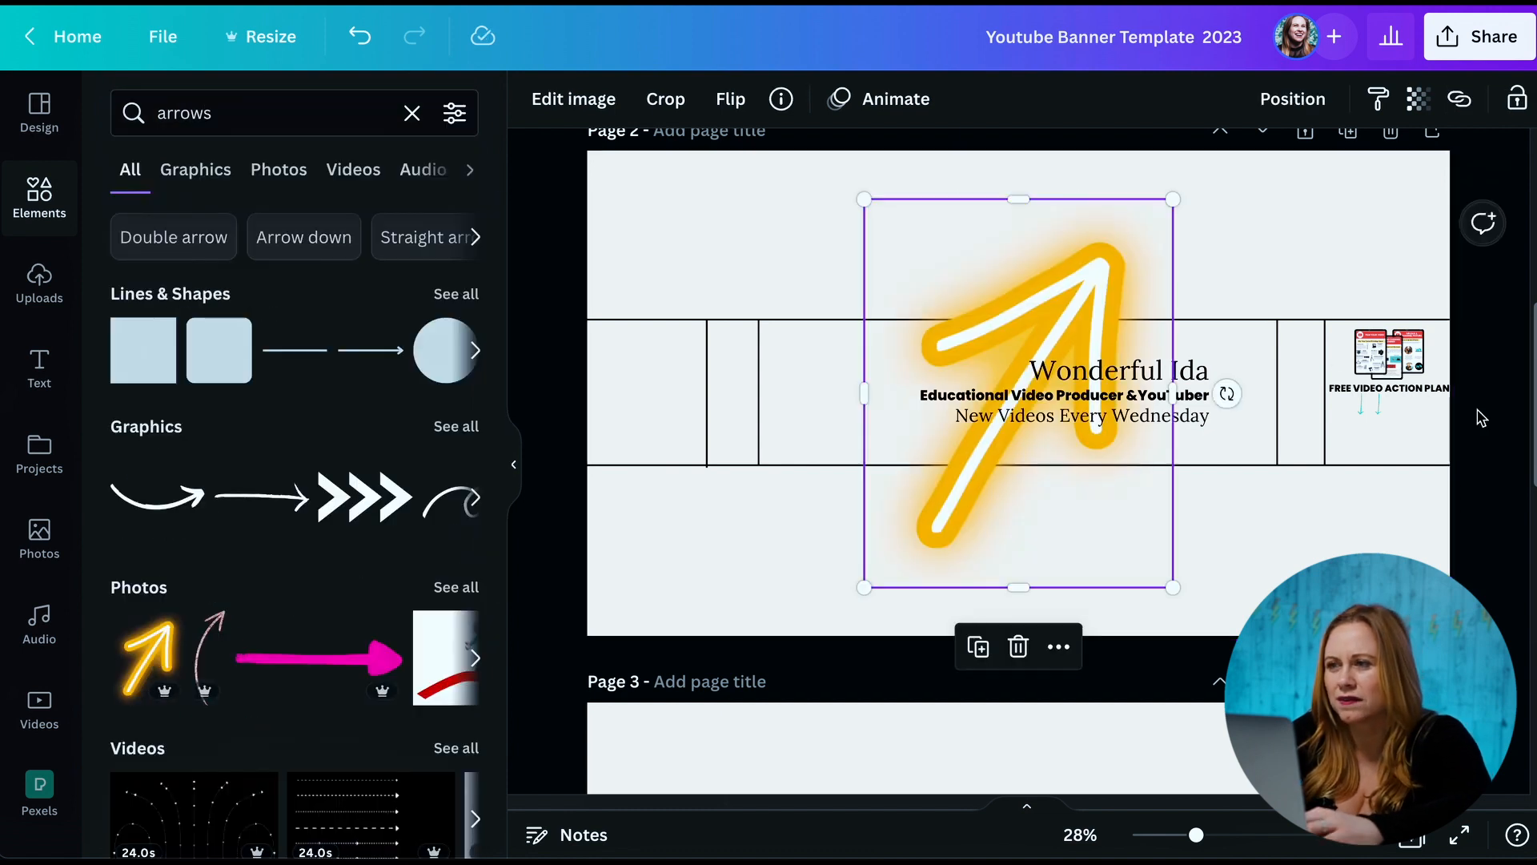
Shrink the glowing yellow arrow, rotate it to point downward, and place it beneath the "FREE VIDEO ACTION PLAN" caption
click(1369, 413)
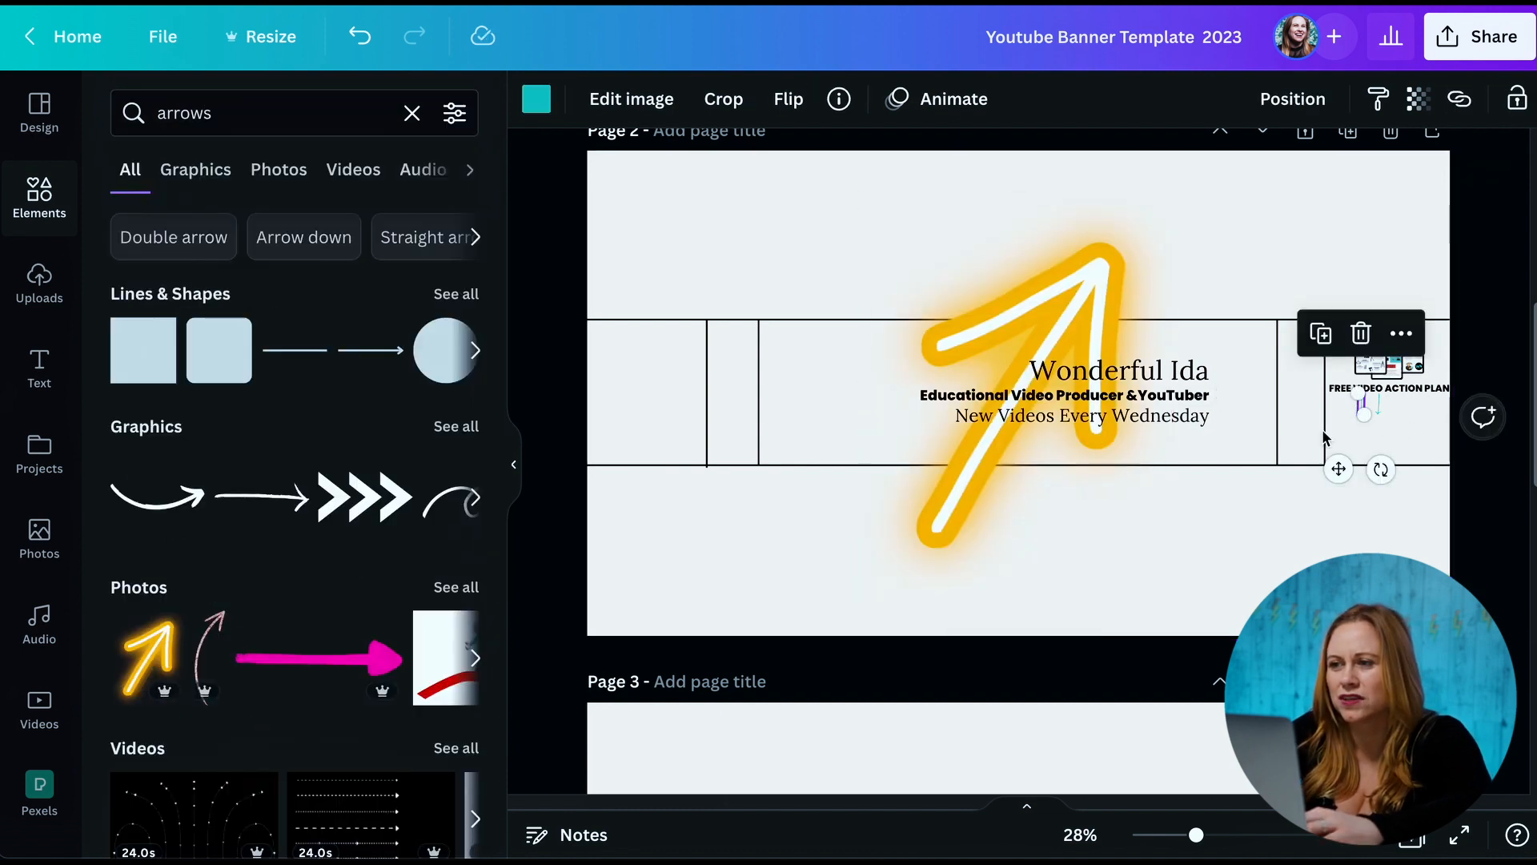
click(1049, 264)
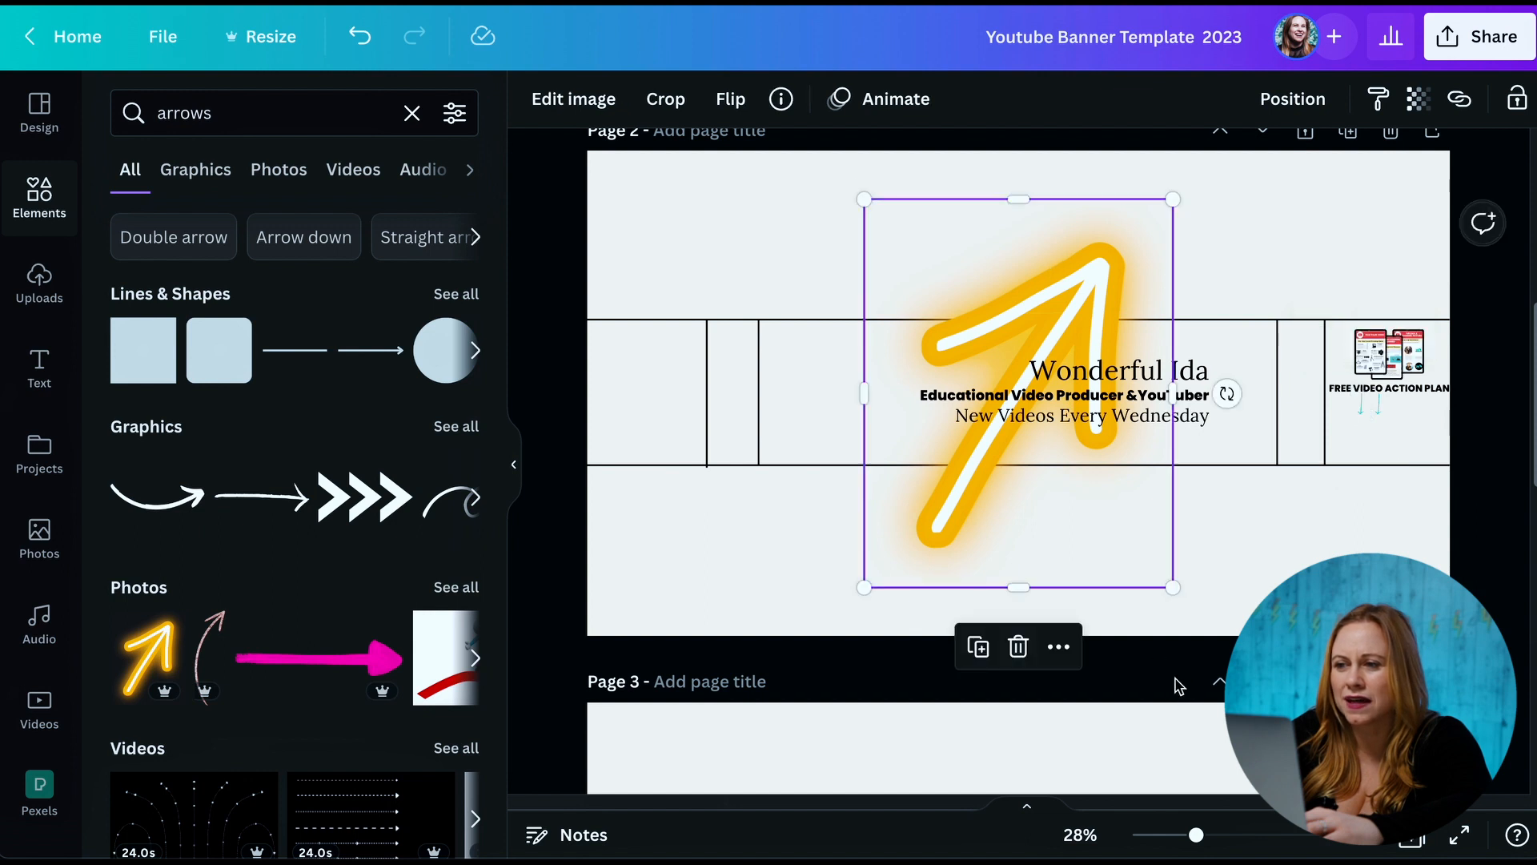
drag(1227, 393, 1367, 422)
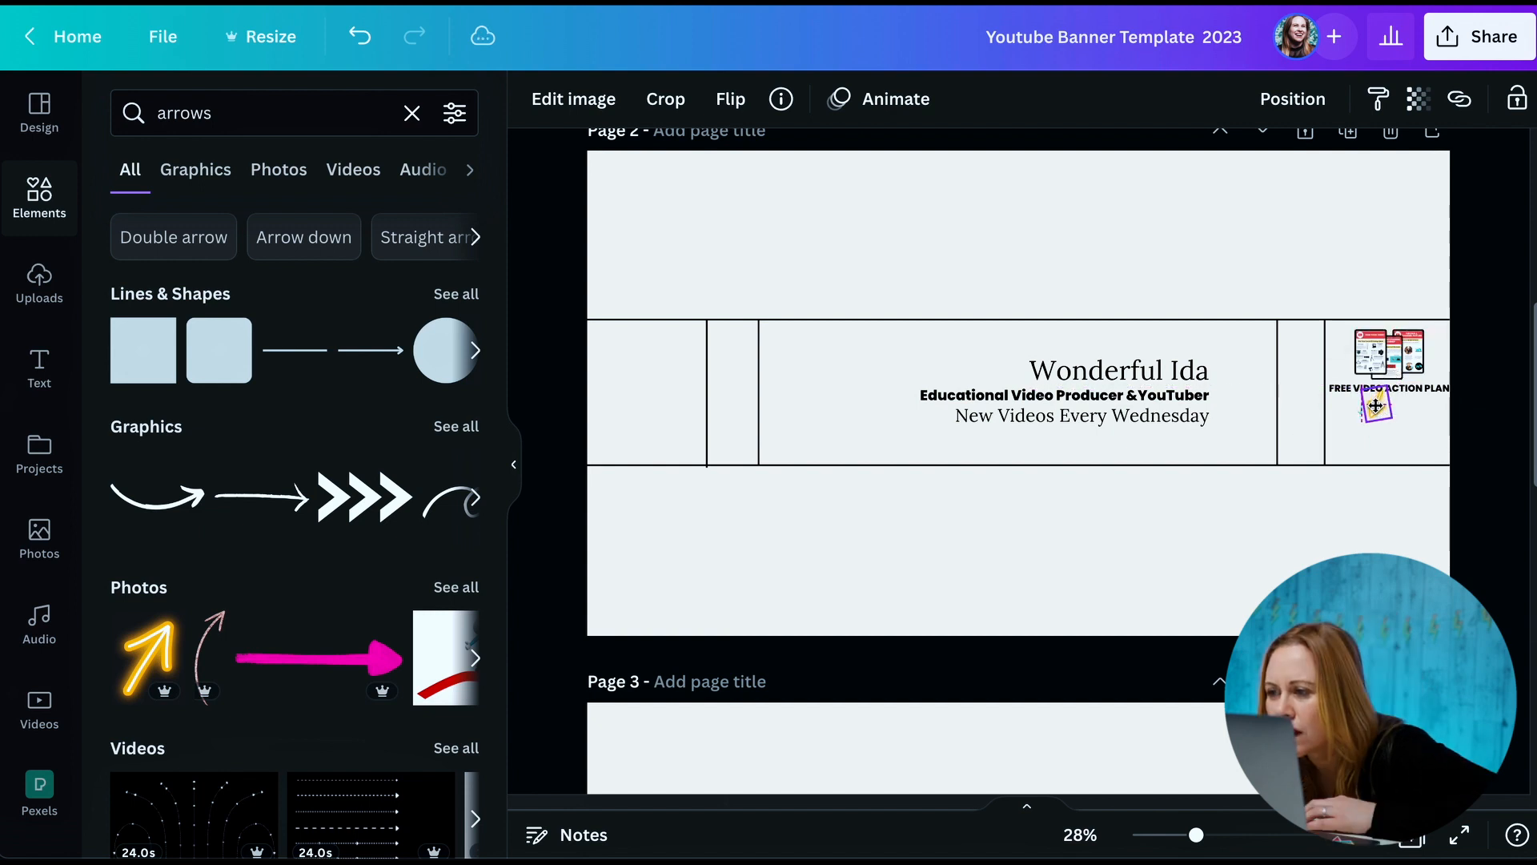
click(1360, 425)
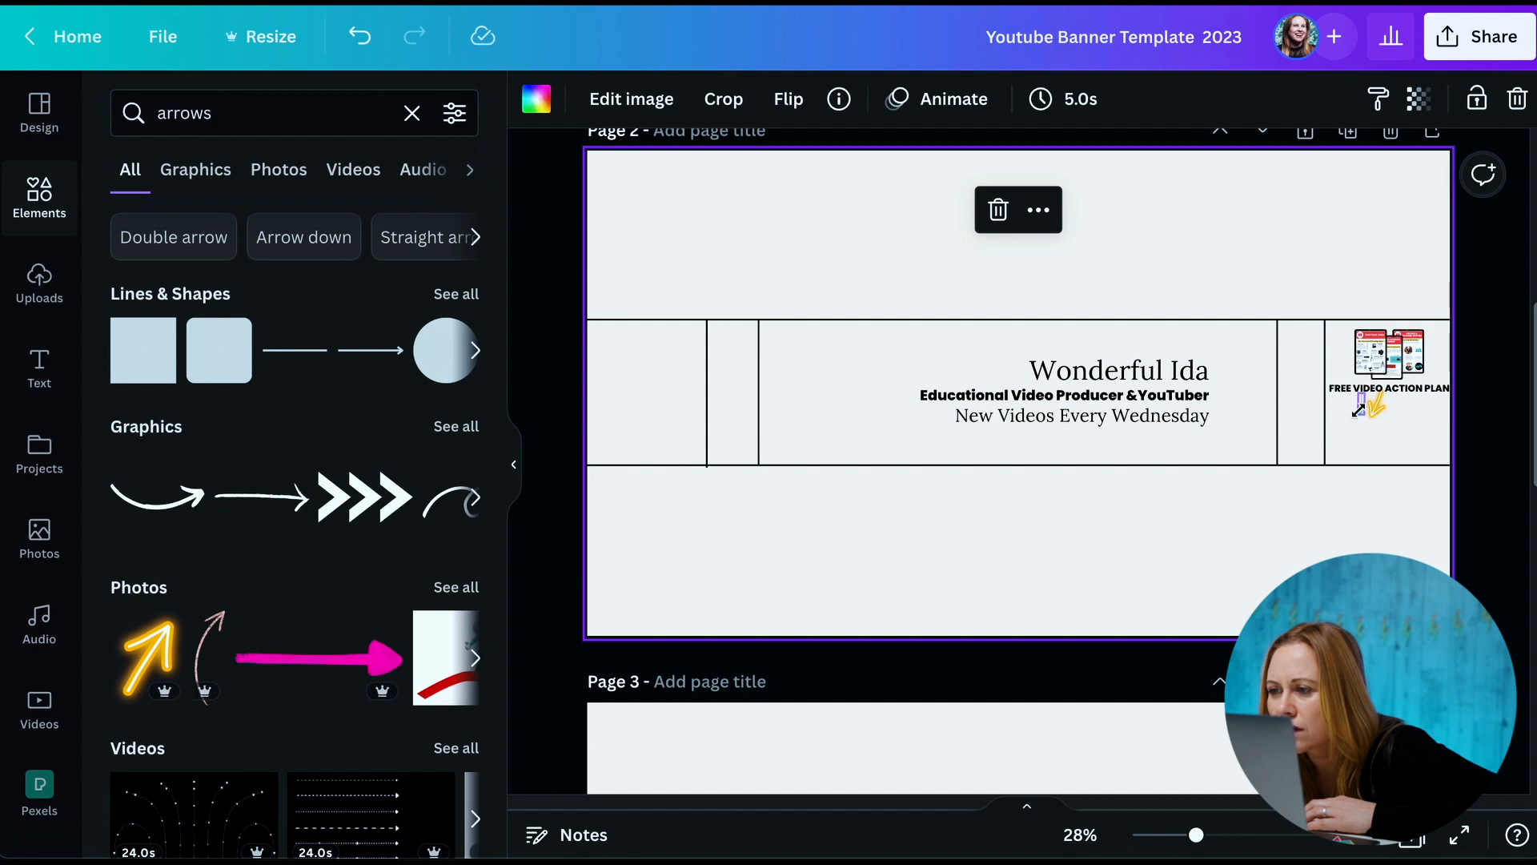
Delete the thin teal arrows under the caption, keeping only the yellow arrow, and nudge it up
click(1359, 407)
key(Delete)
click(1375, 409)
click(1364, 422)
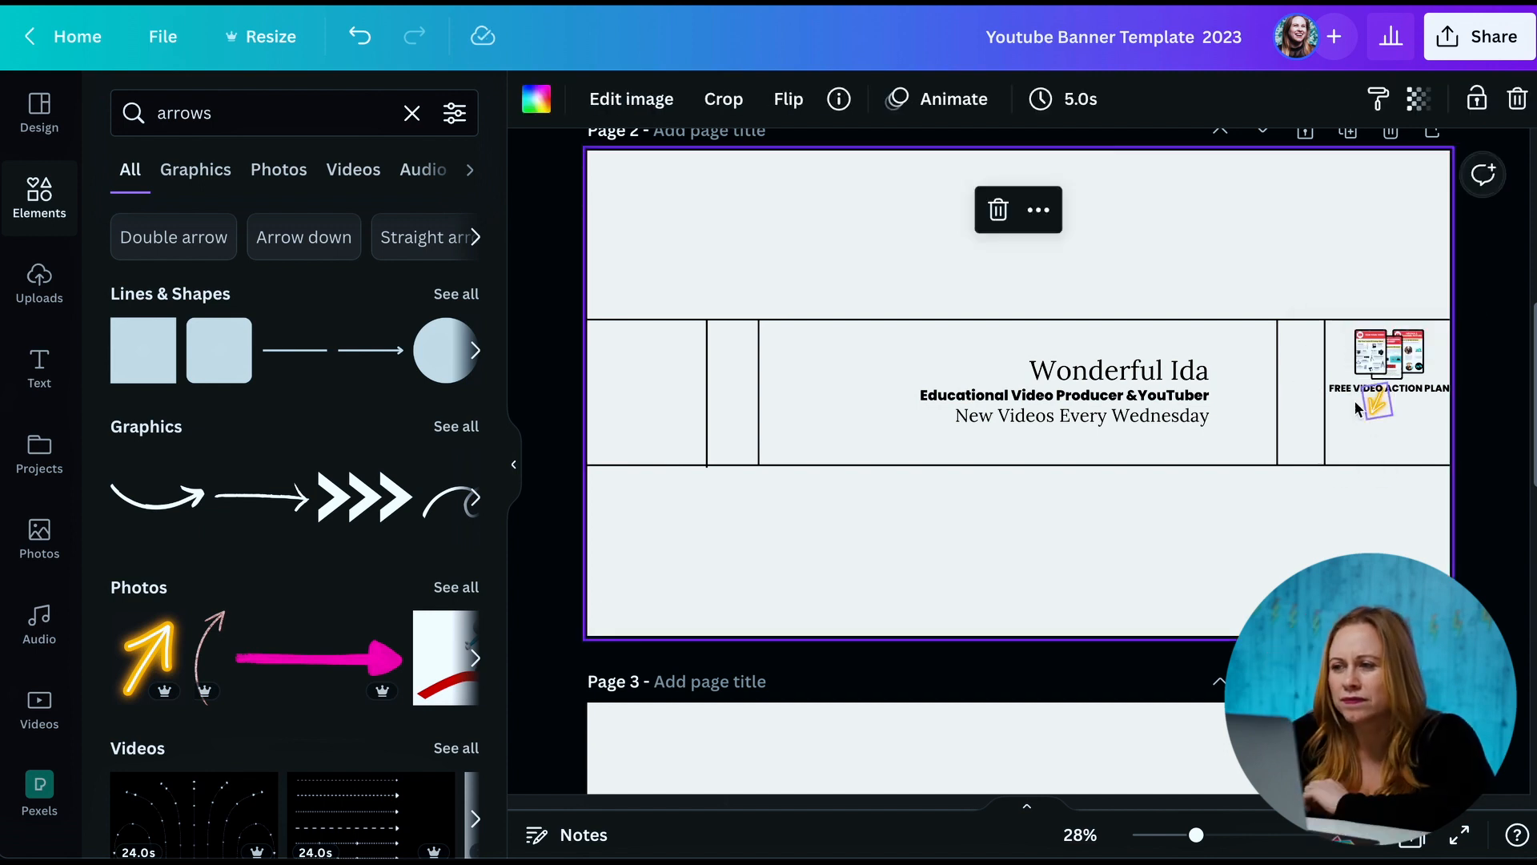
Move the caption up closer to the mockups and fit a small laptop mockup beside the tablets
click(1365, 389)
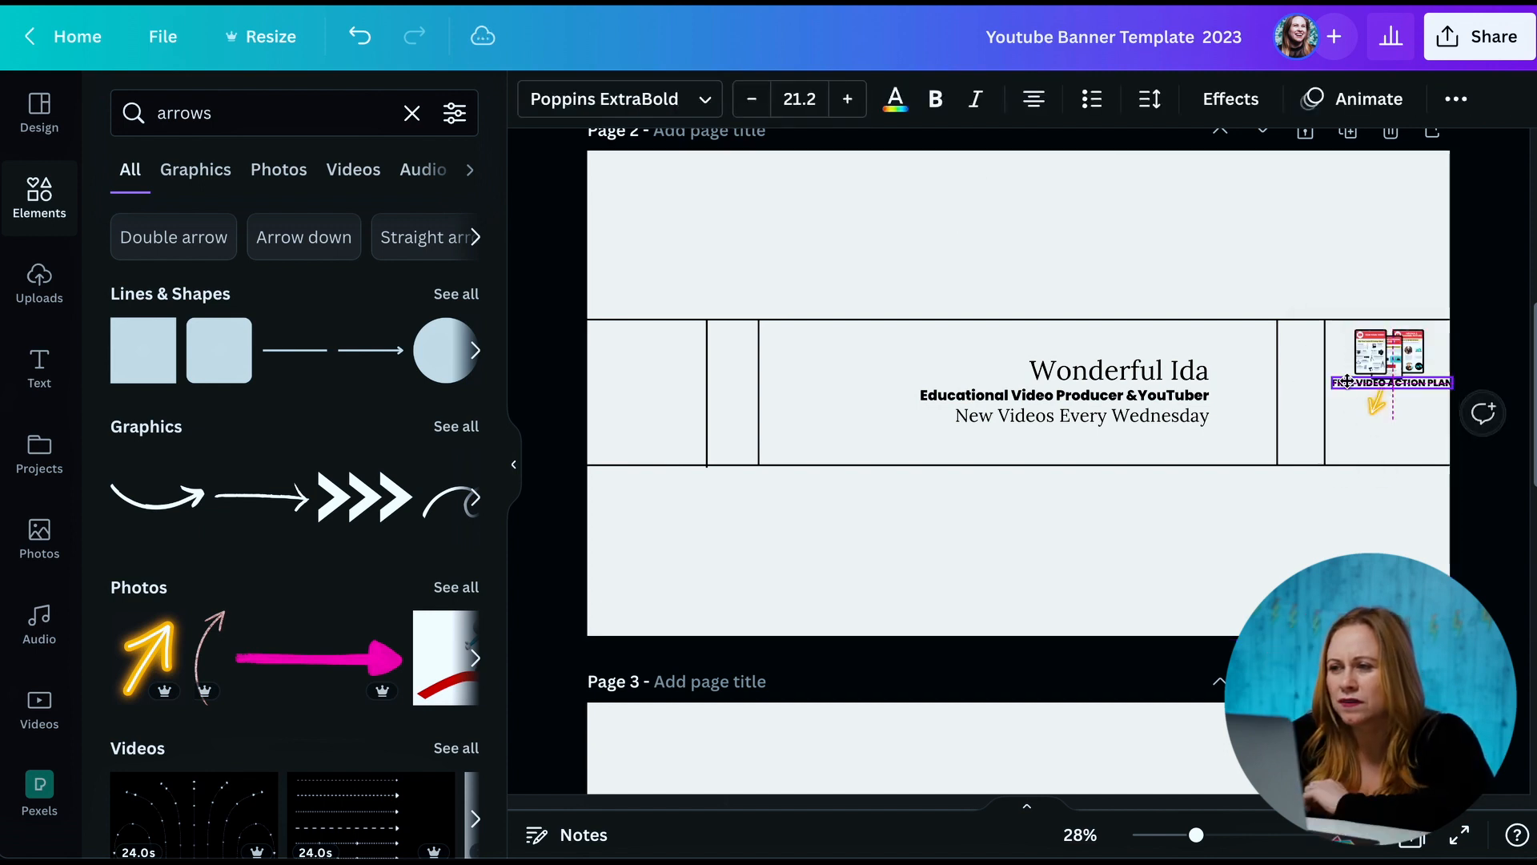
click(1370, 343)
drag(1361, 329, 1410, 353)
click(1013, 245)
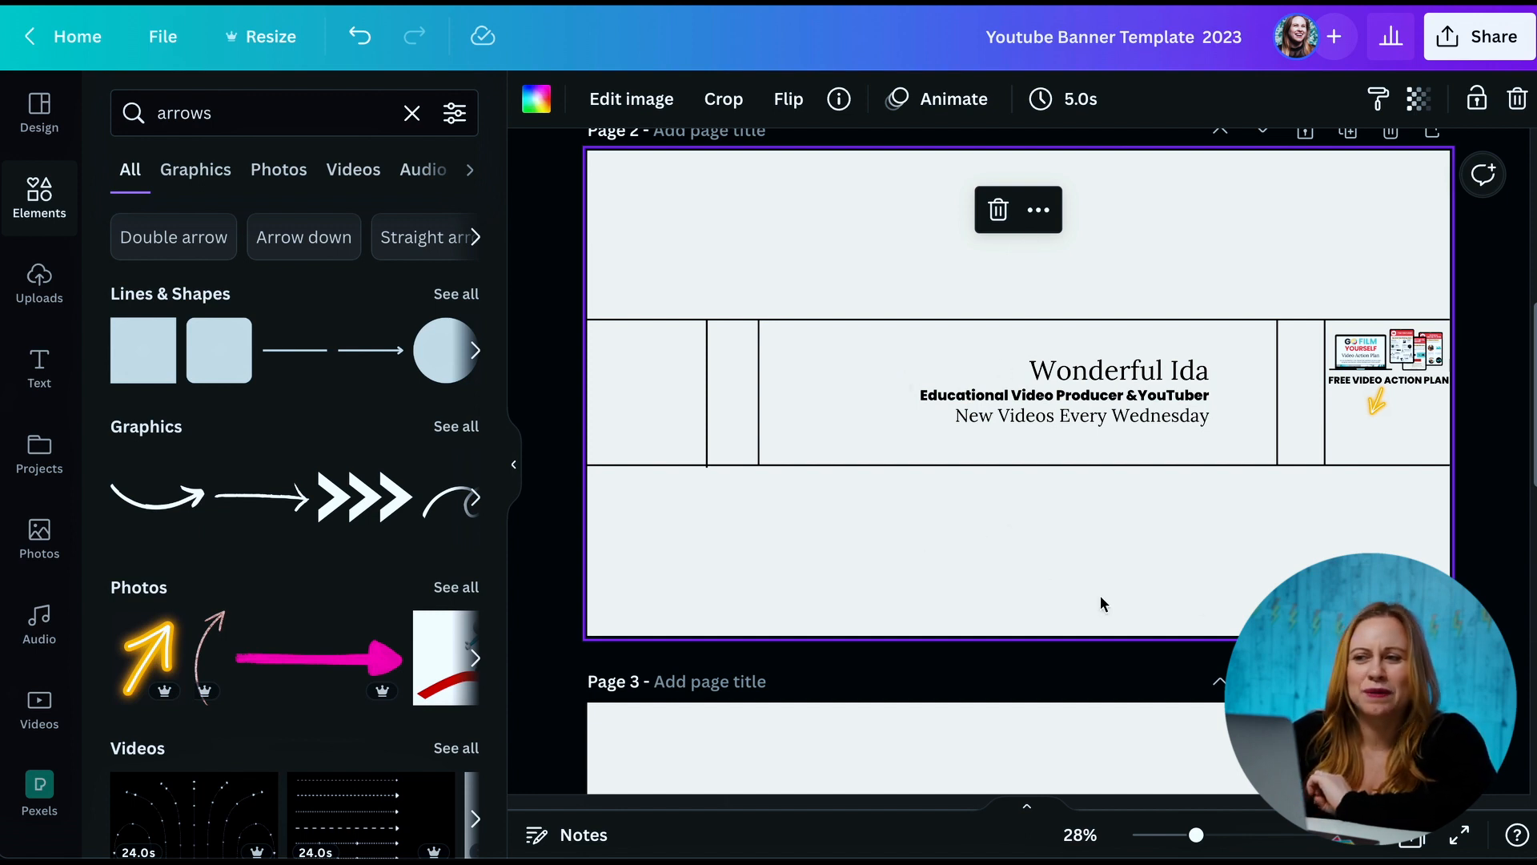
Add the uploaded photo of the woman in a black hat, enlarge it to full page height, and place it in the banner's left half
click(39, 282)
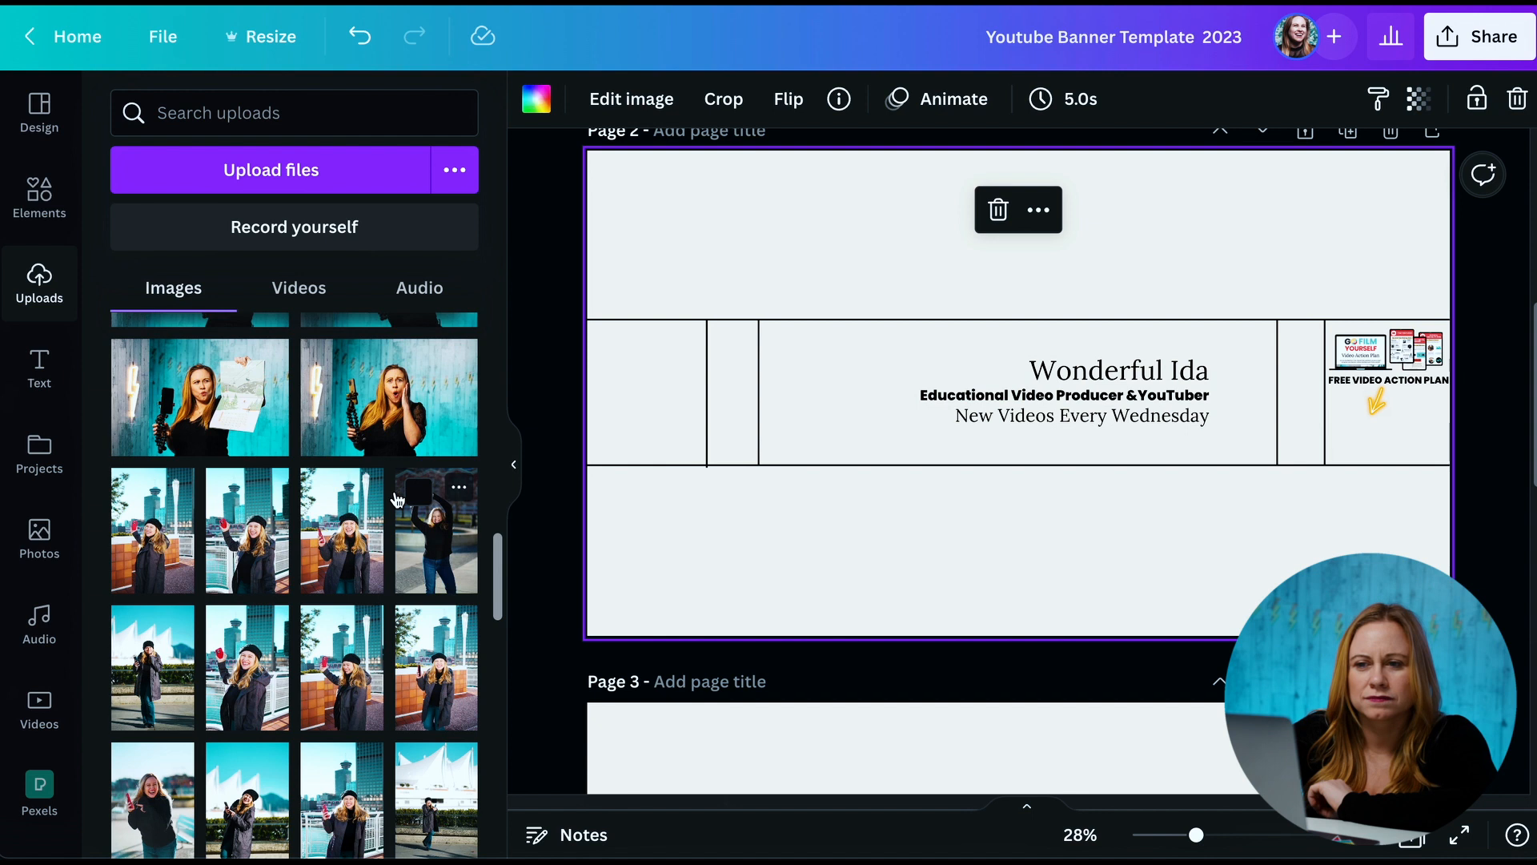
click(358, 515)
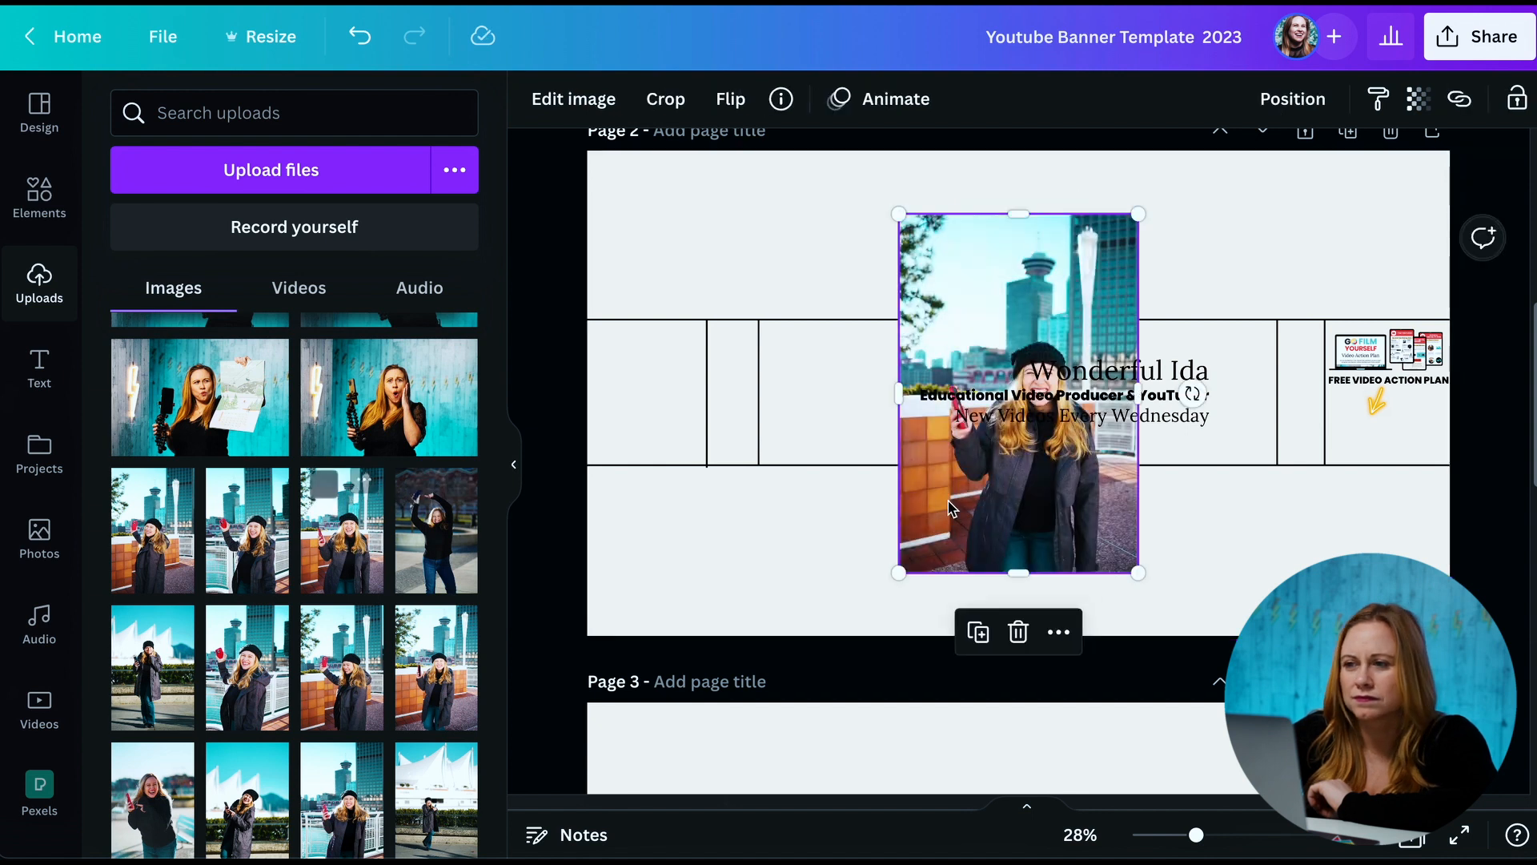
drag(899, 572, 853, 639)
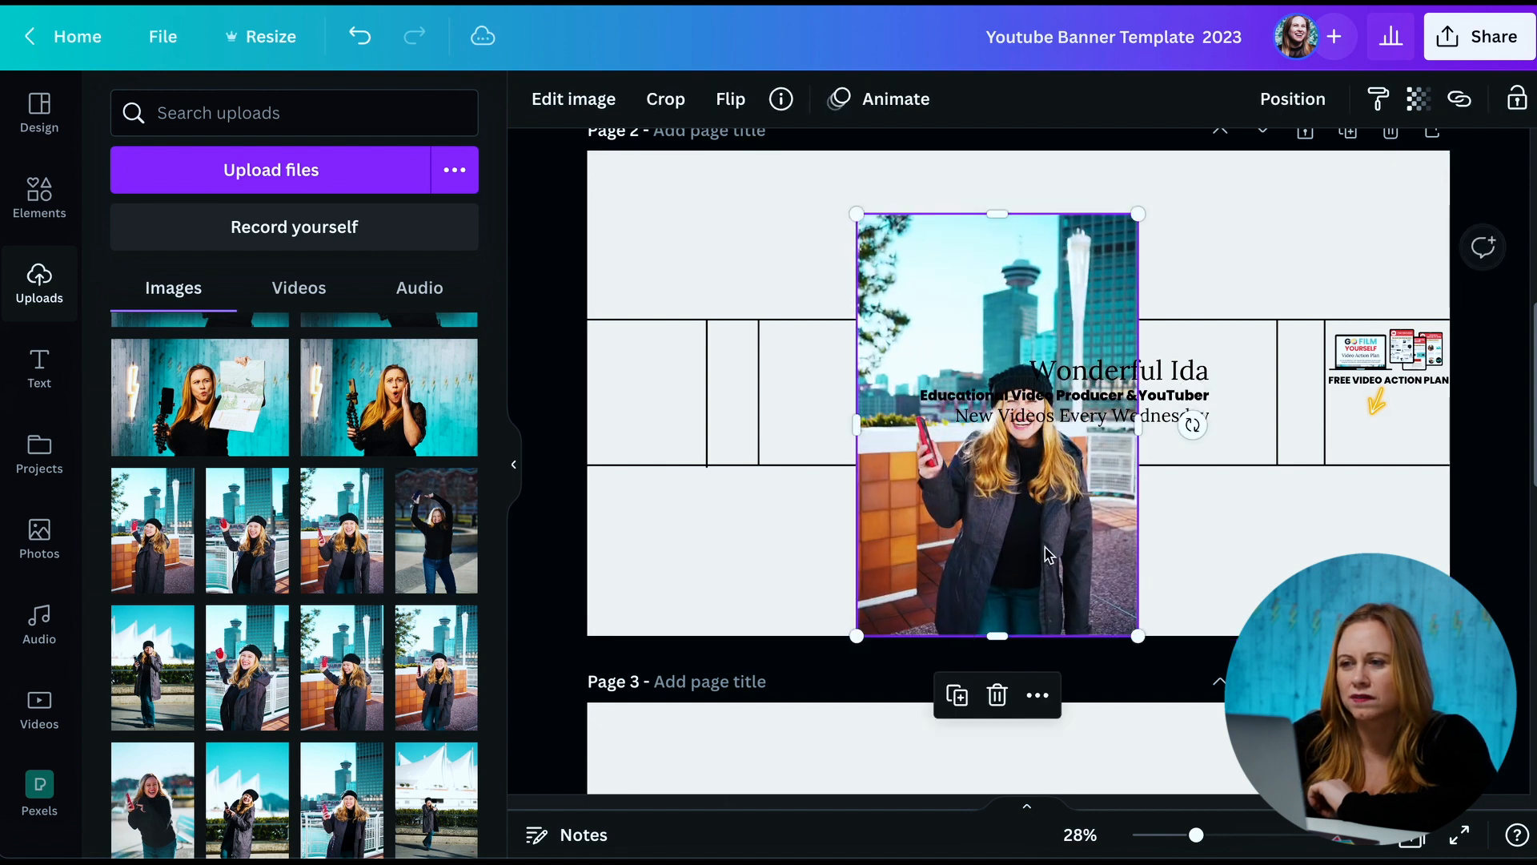
drag(1050, 549, 803, 483)
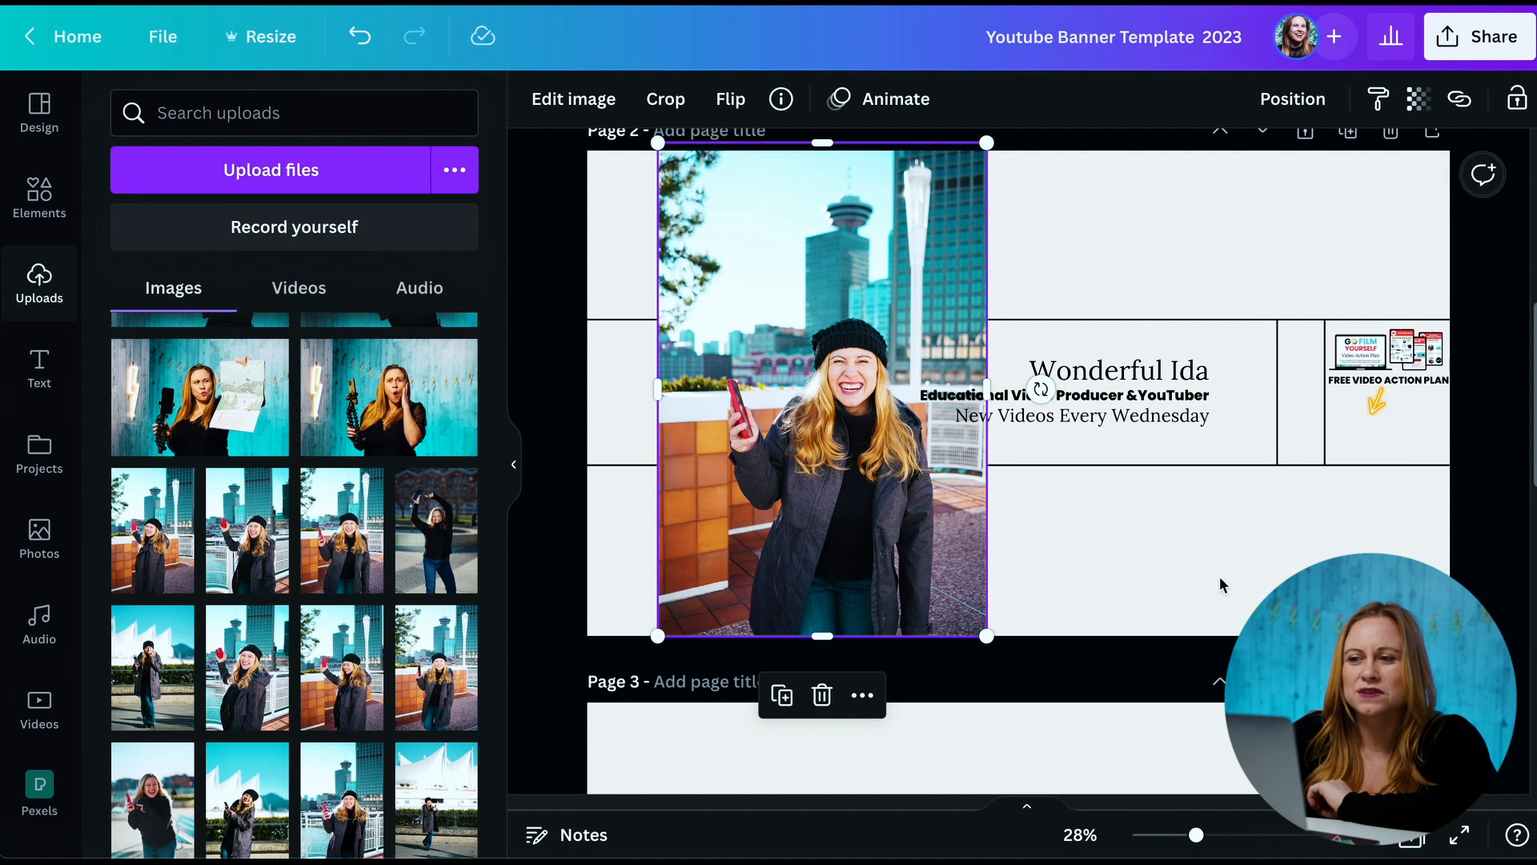
drag(836, 526, 879, 525)
click(653, 521)
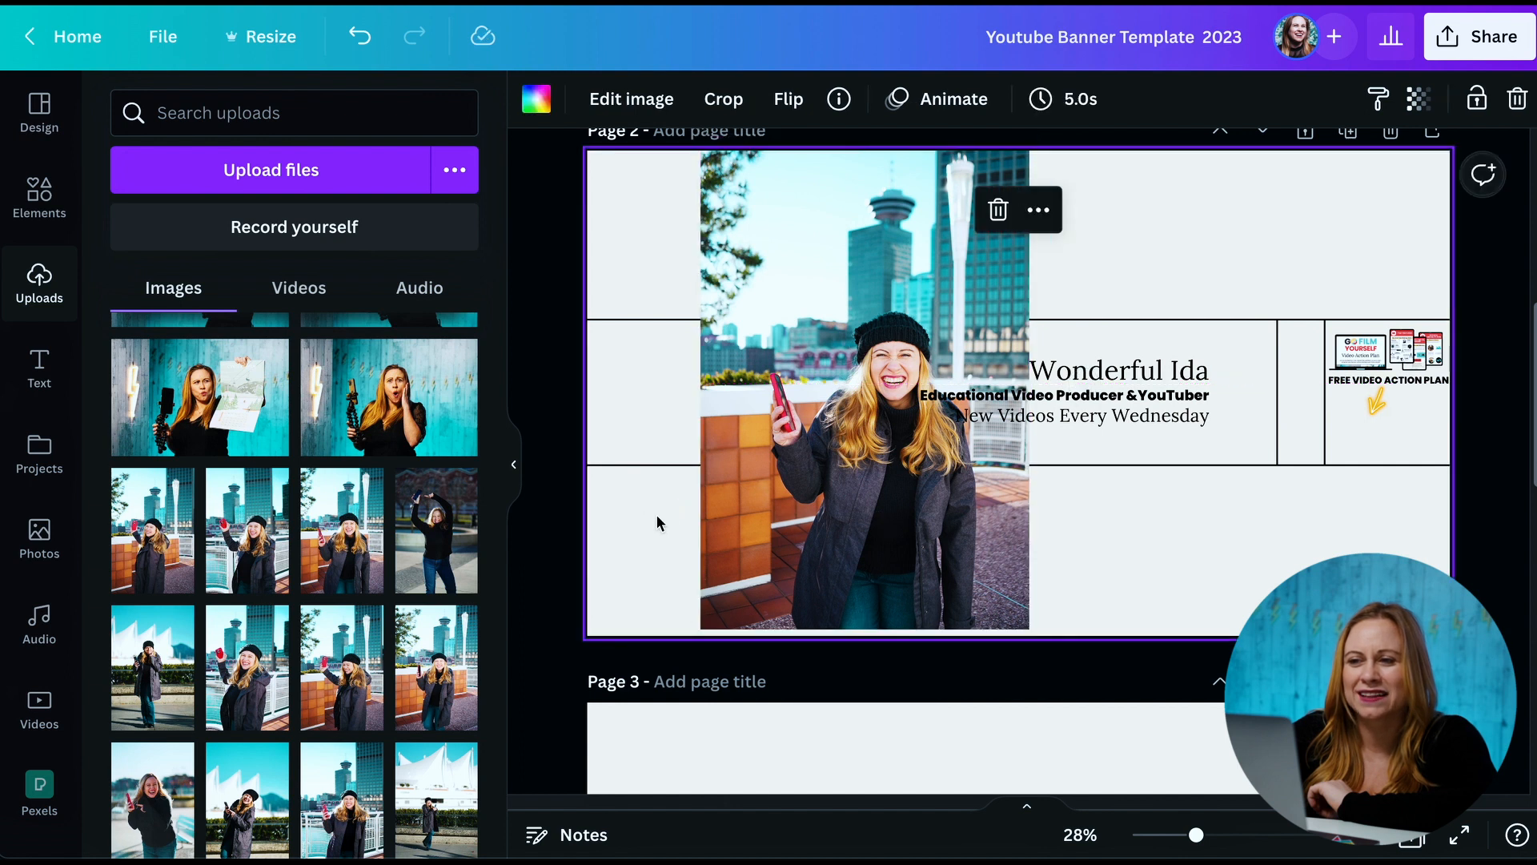
click(885, 531)
click(1198, 567)
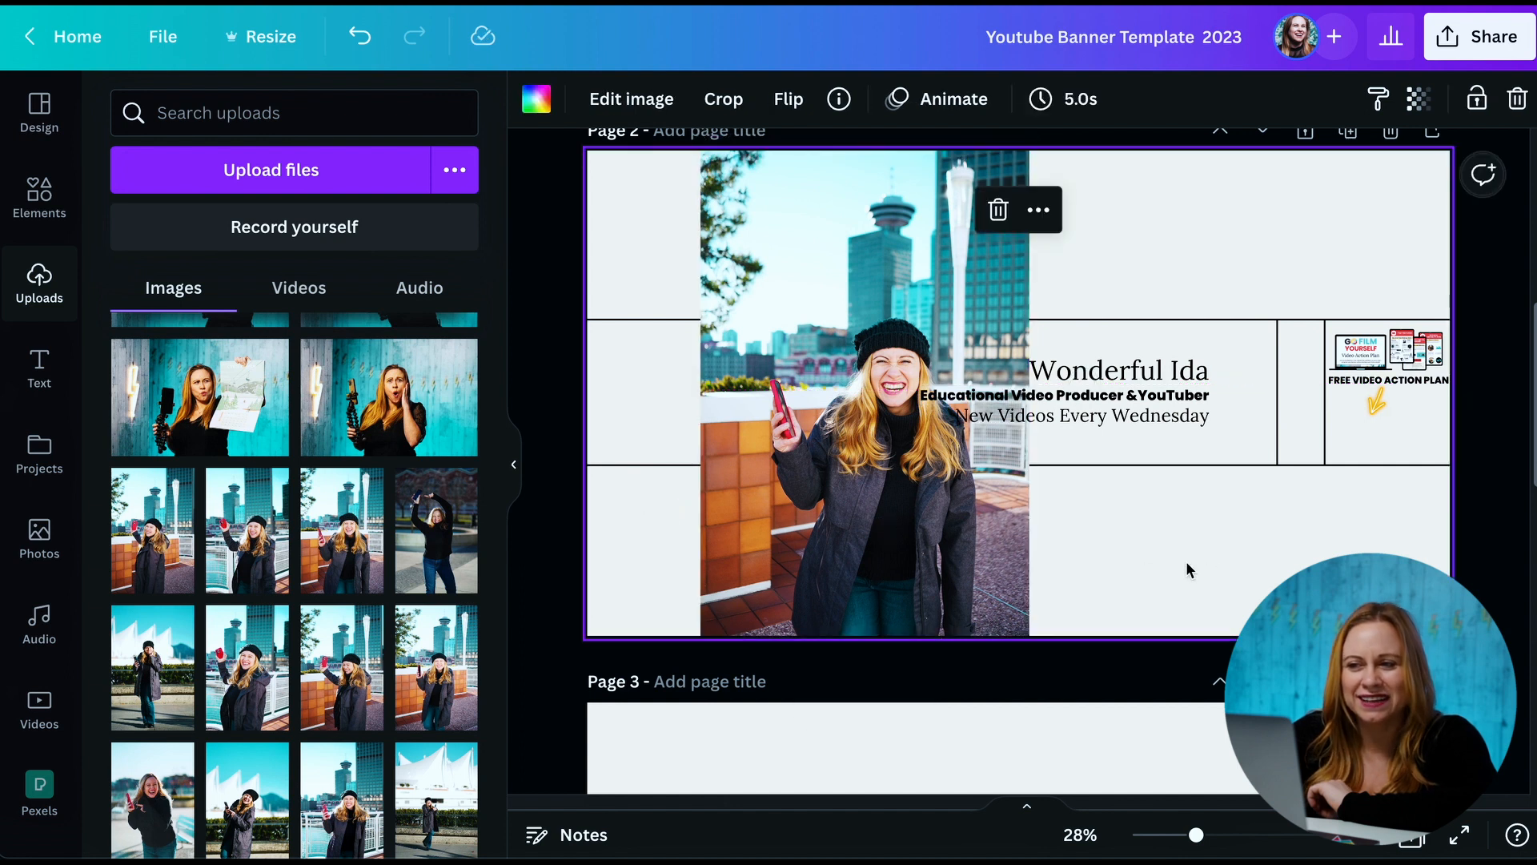
Move the three text lines right, close to the central area's right guideline, and shift the photo slightly right
scroll(1185, 565, down, 10)
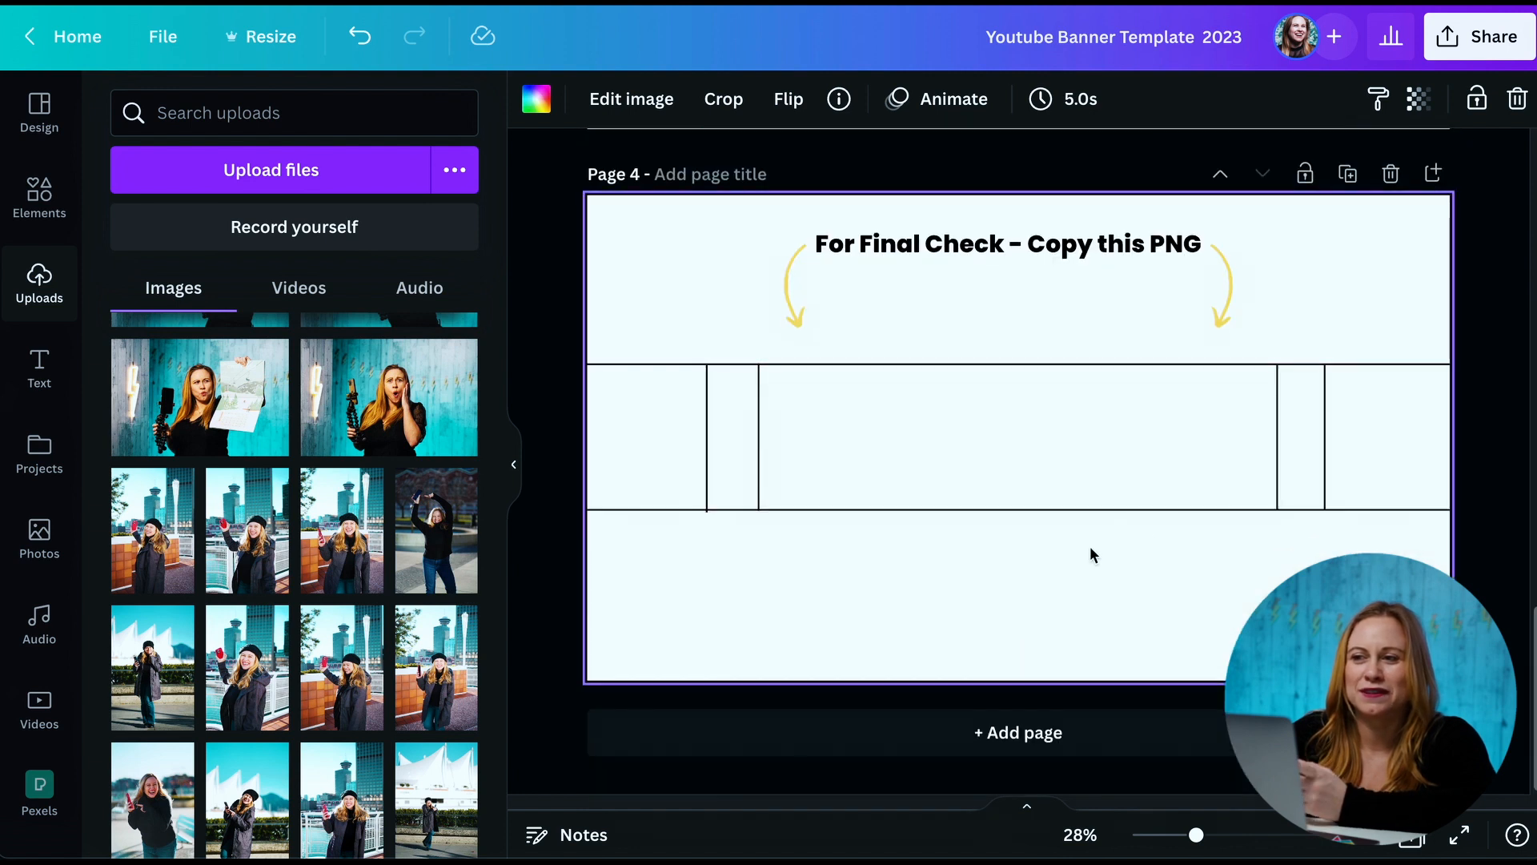
scroll(1164, 545, up, 10)
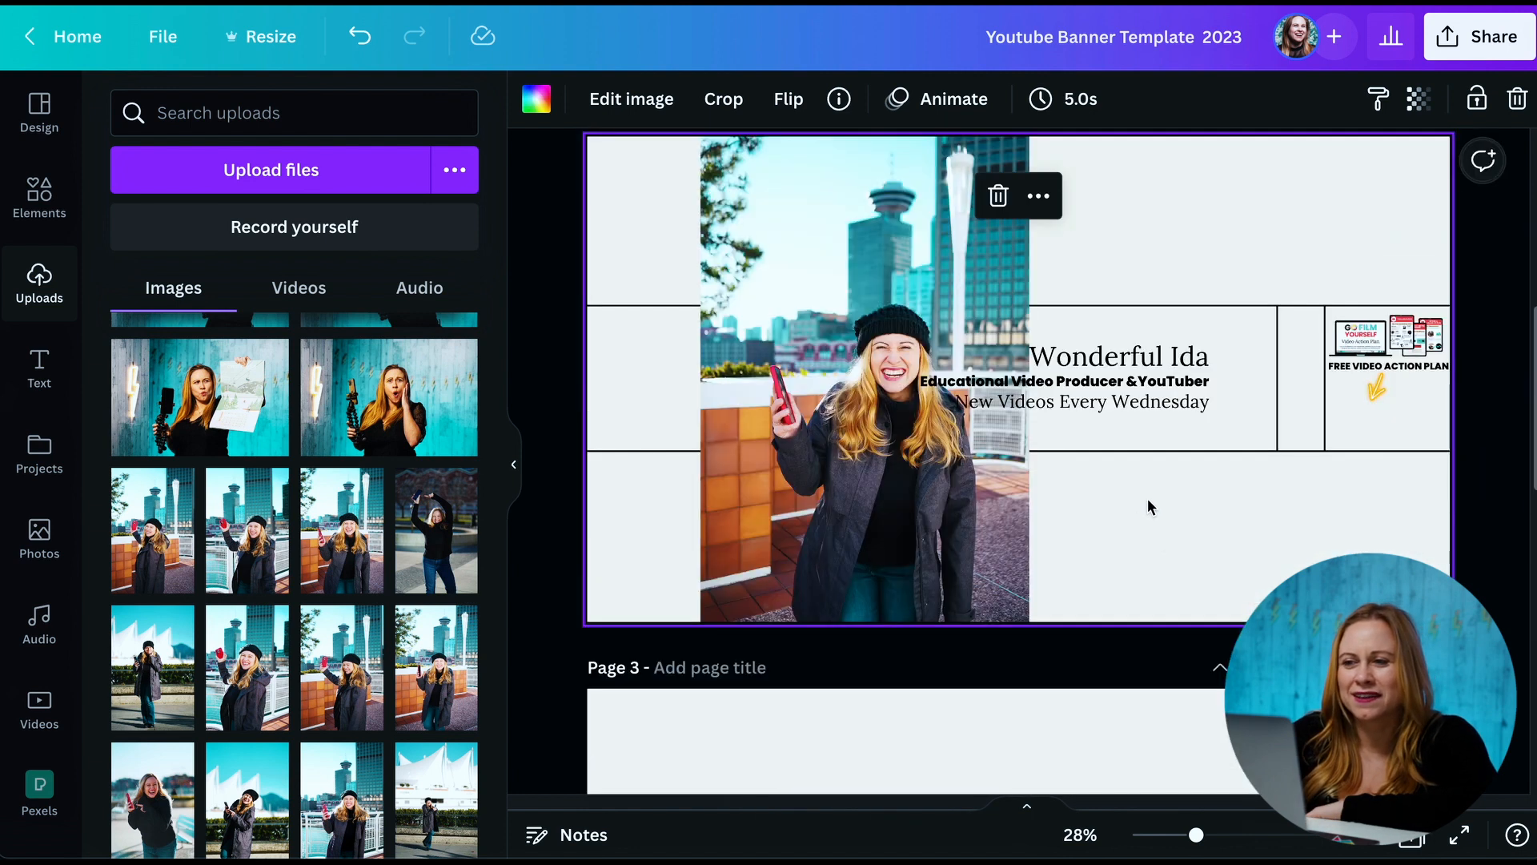
click(1163, 404)
drag(1163, 404, 1209, 419)
click(951, 553)
click(924, 522)
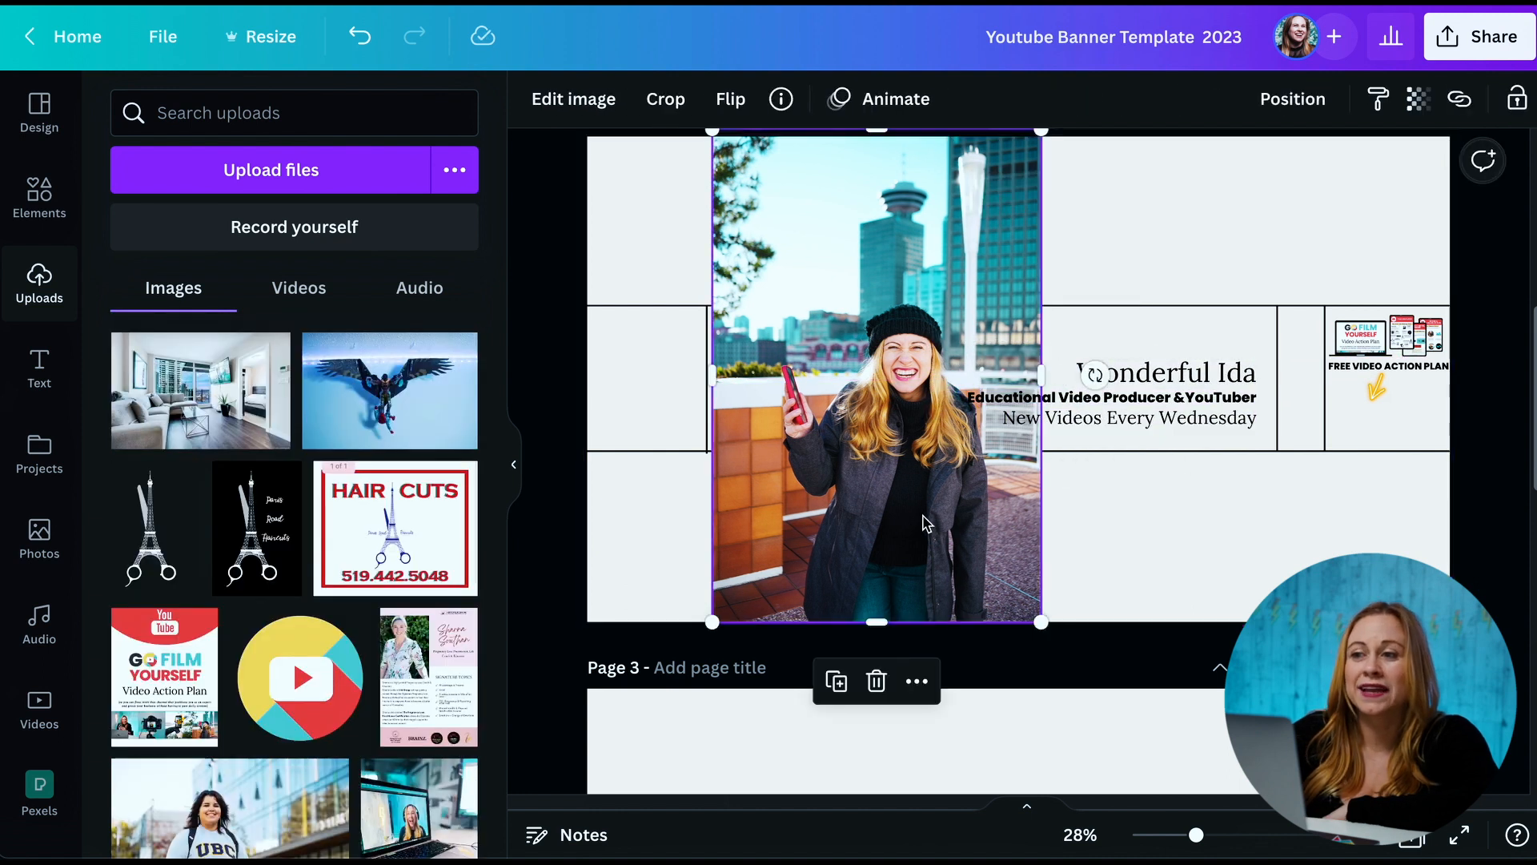
Remove the background from the photo of the woman in a black hat and scale the cutout down in the central area
click(563, 104)
click(158, 334)
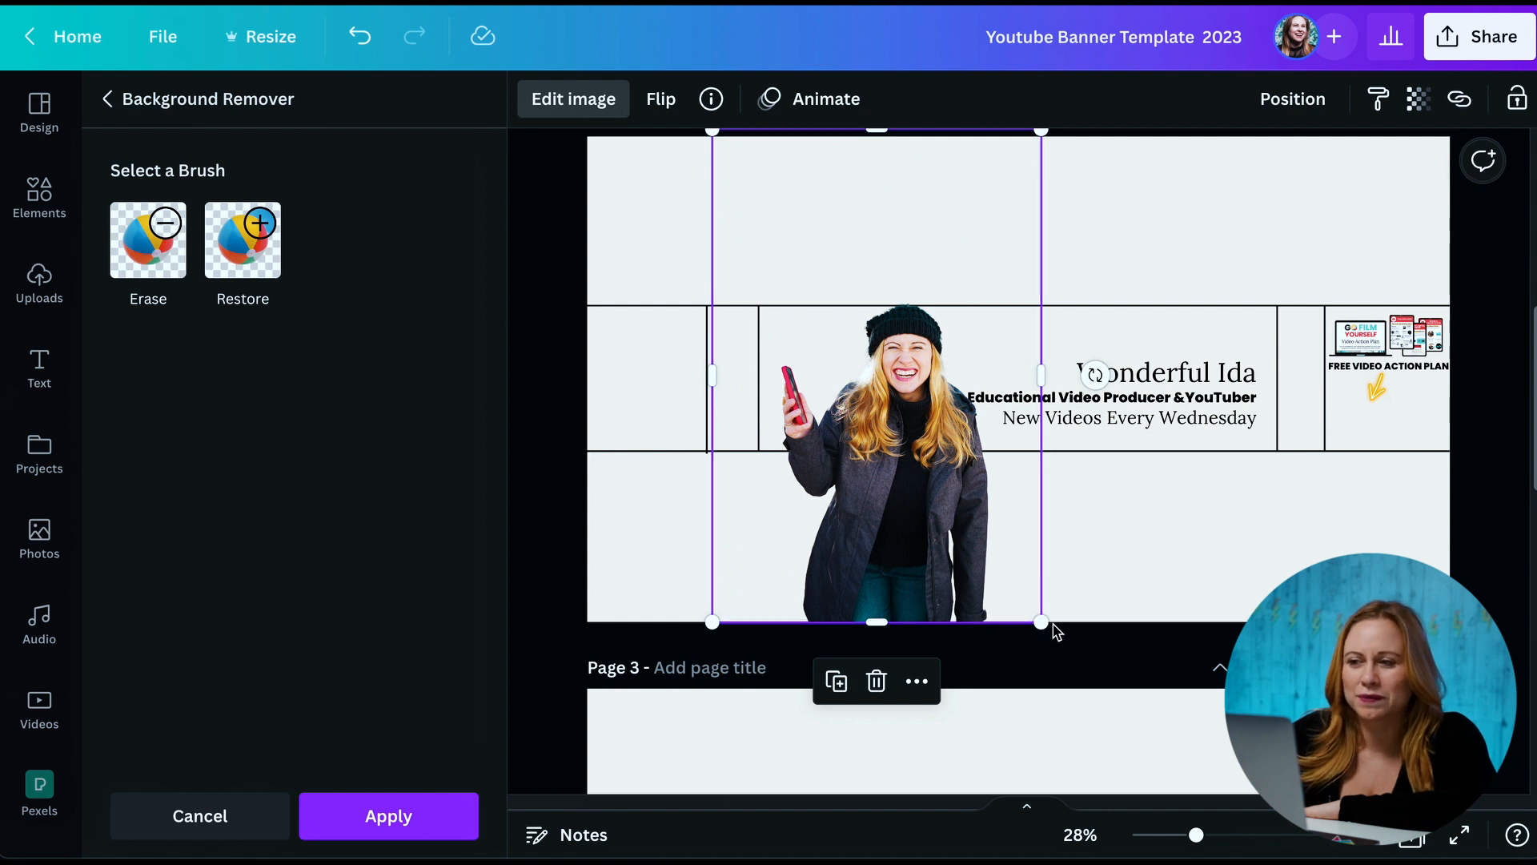
drag(1040, 624, 1007, 570)
click(881, 528)
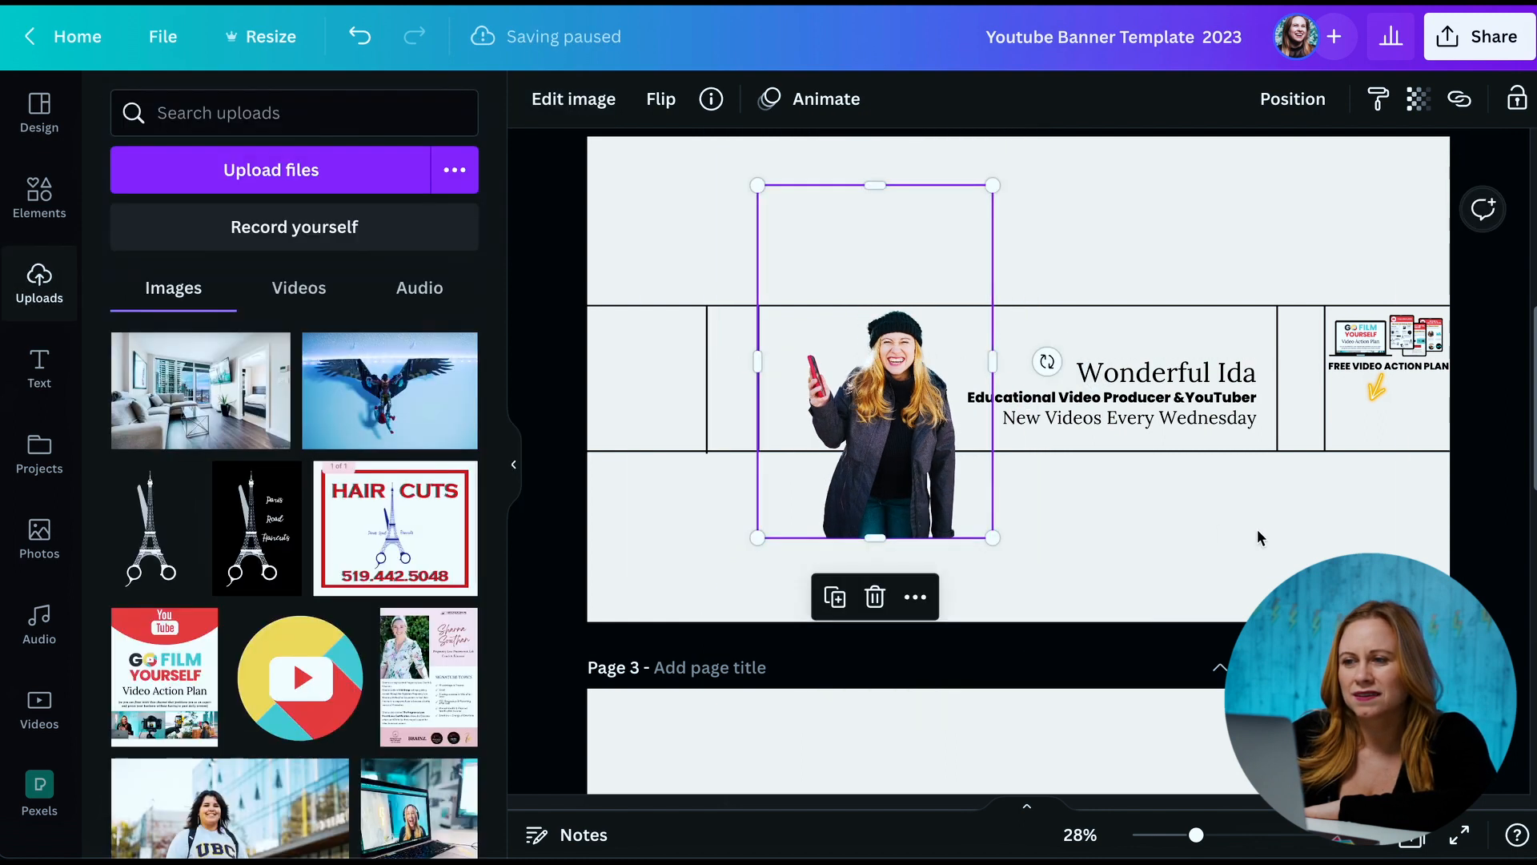
Delete the cutout of the woman in the black hat from the banner
click(1062, 580)
click(921, 480)
key(Delete)
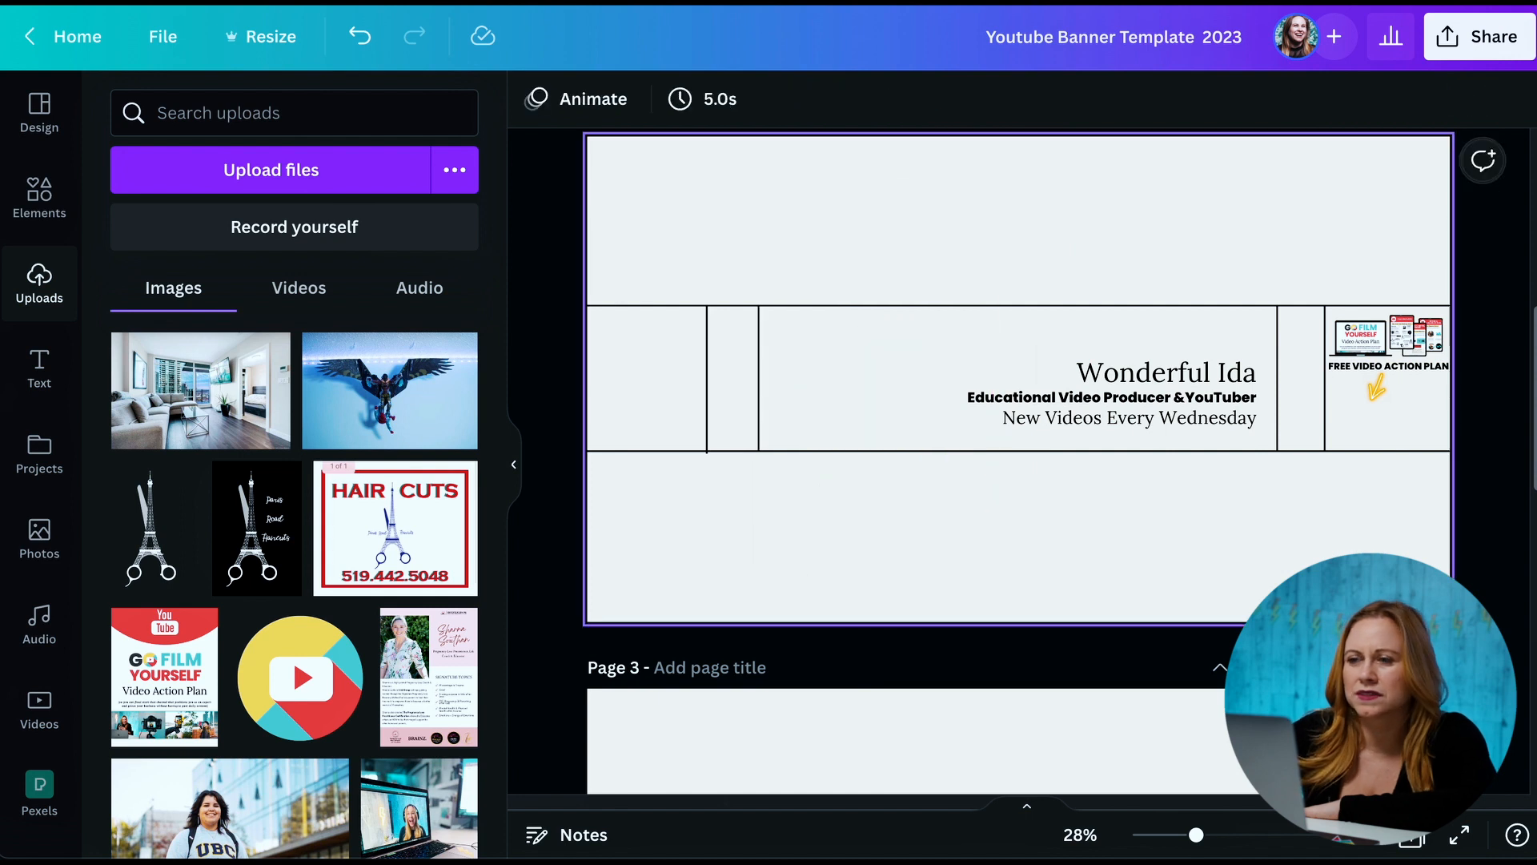
Add the white-outlined lightning bolt character from the uploads and shrink it to fit beside the free action plan graphics
scroll(340, 509, down, 15)
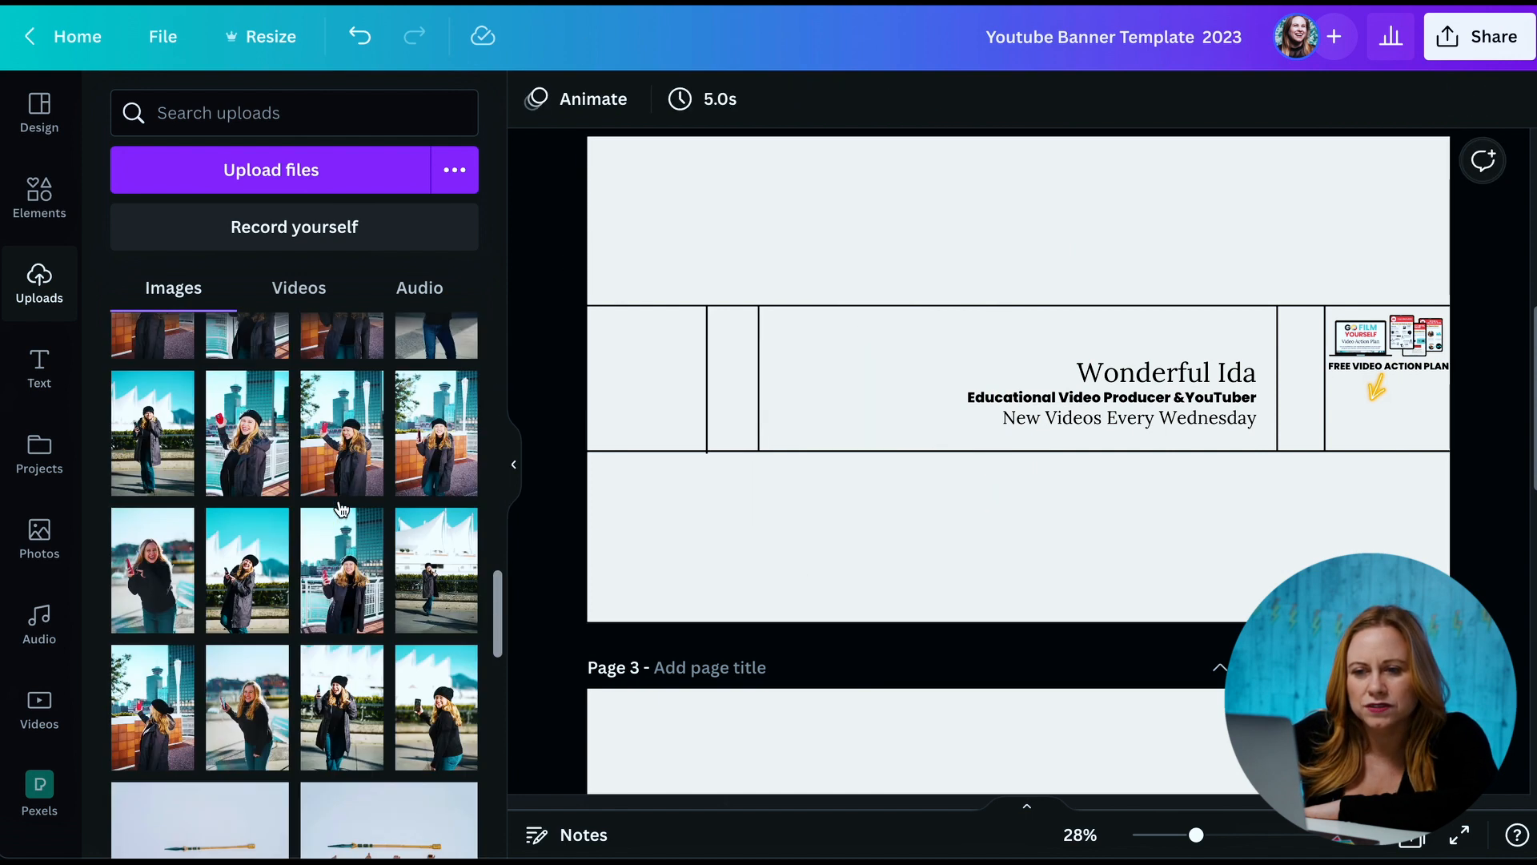
scroll(340, 509, down, 5)
click(348, 552)
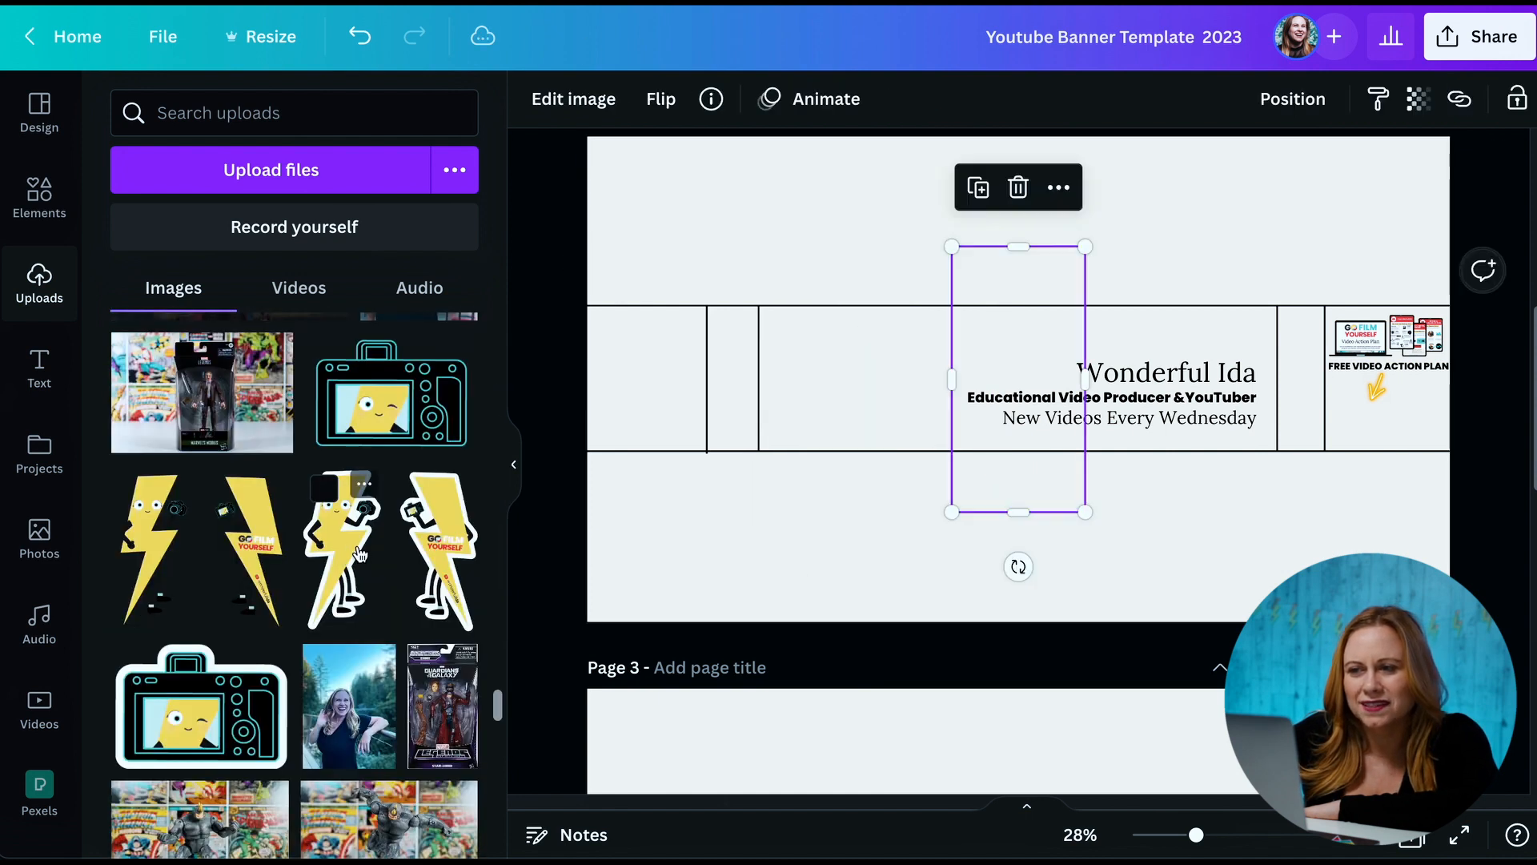
drag(951, 244, 1047, 376)
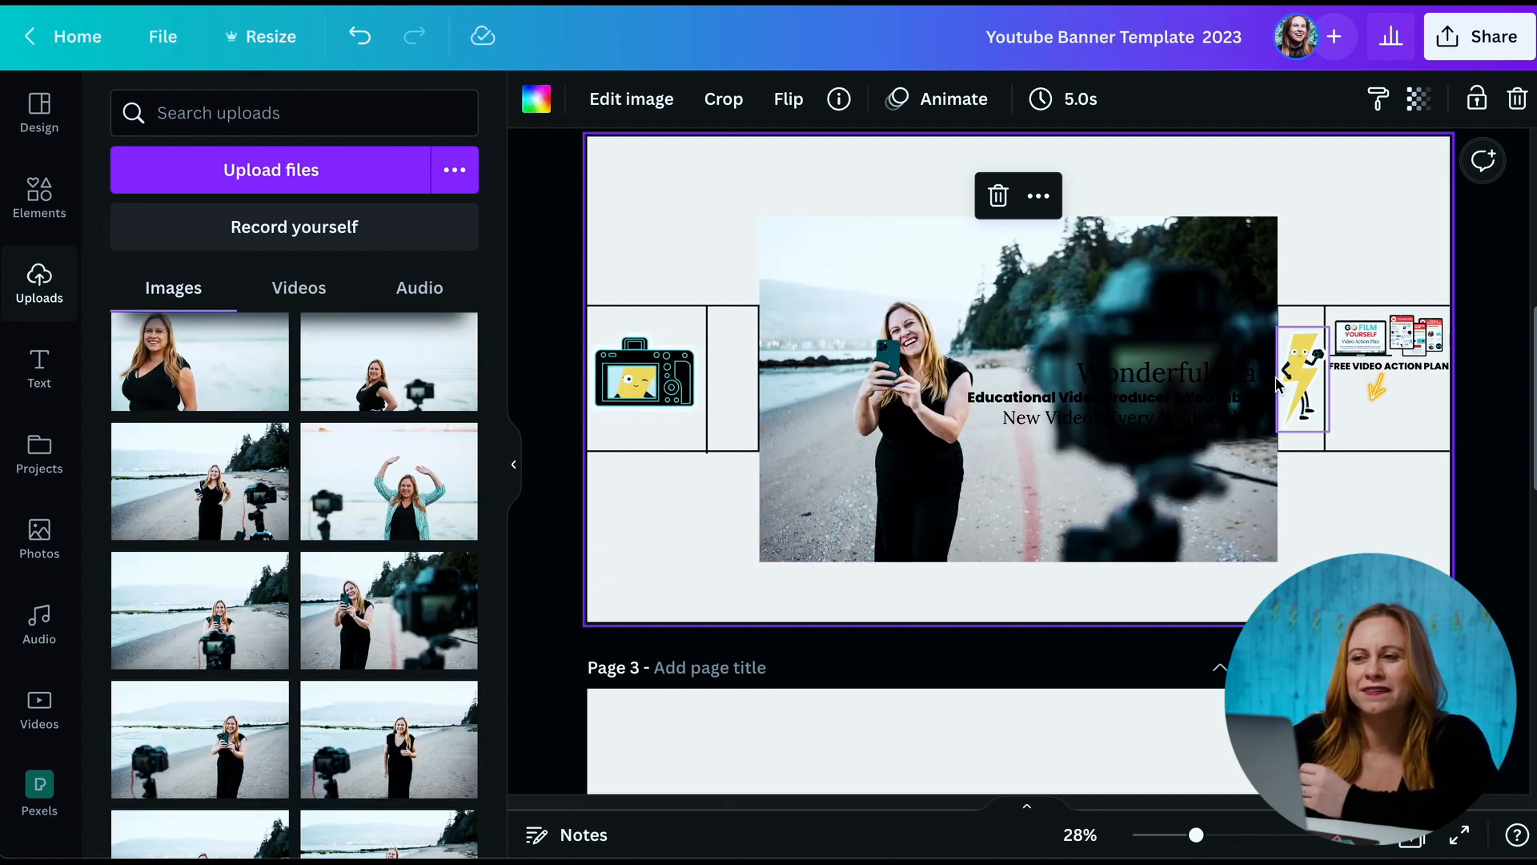
Remove the background from the beach photo of the woman holding a phone and scale the cutout down slightly
click(1147, 380)
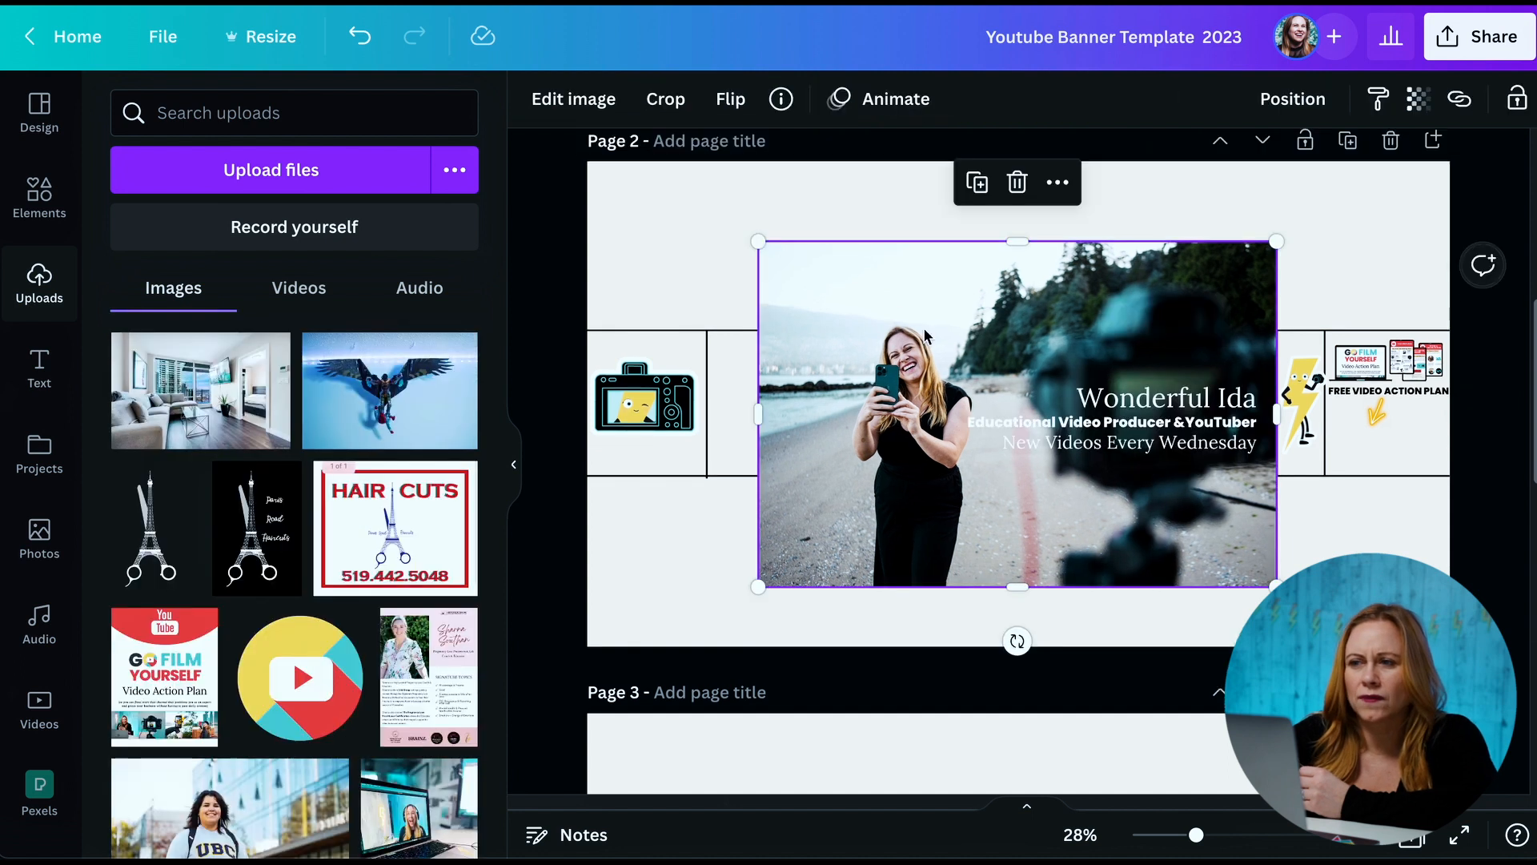
click(585, 98)
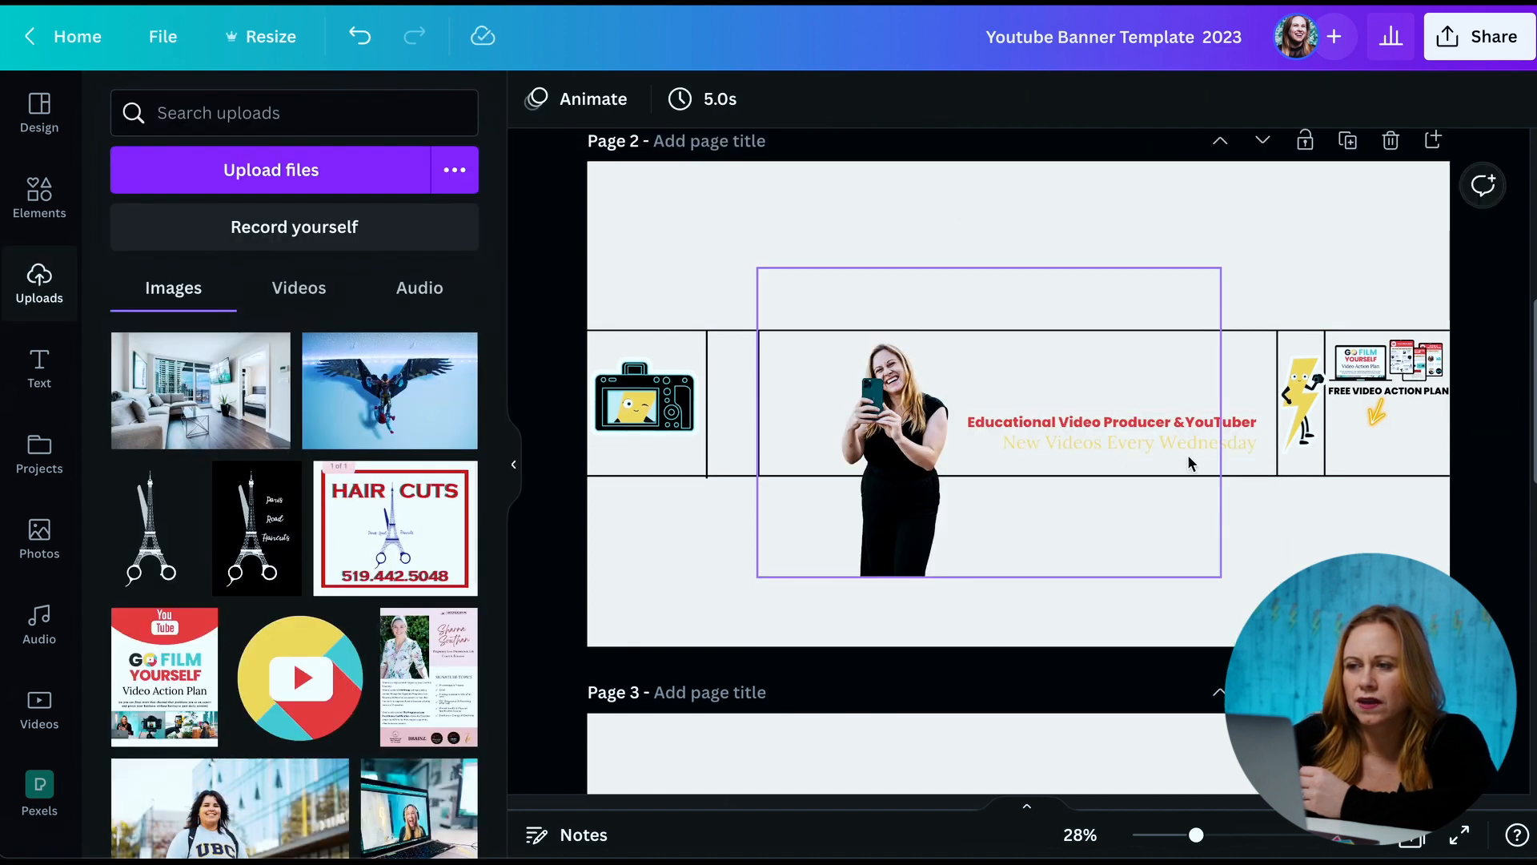
Replace the tagline with "Learn to grow your business with video" and centre it above the schedule line
click(1188, 454)
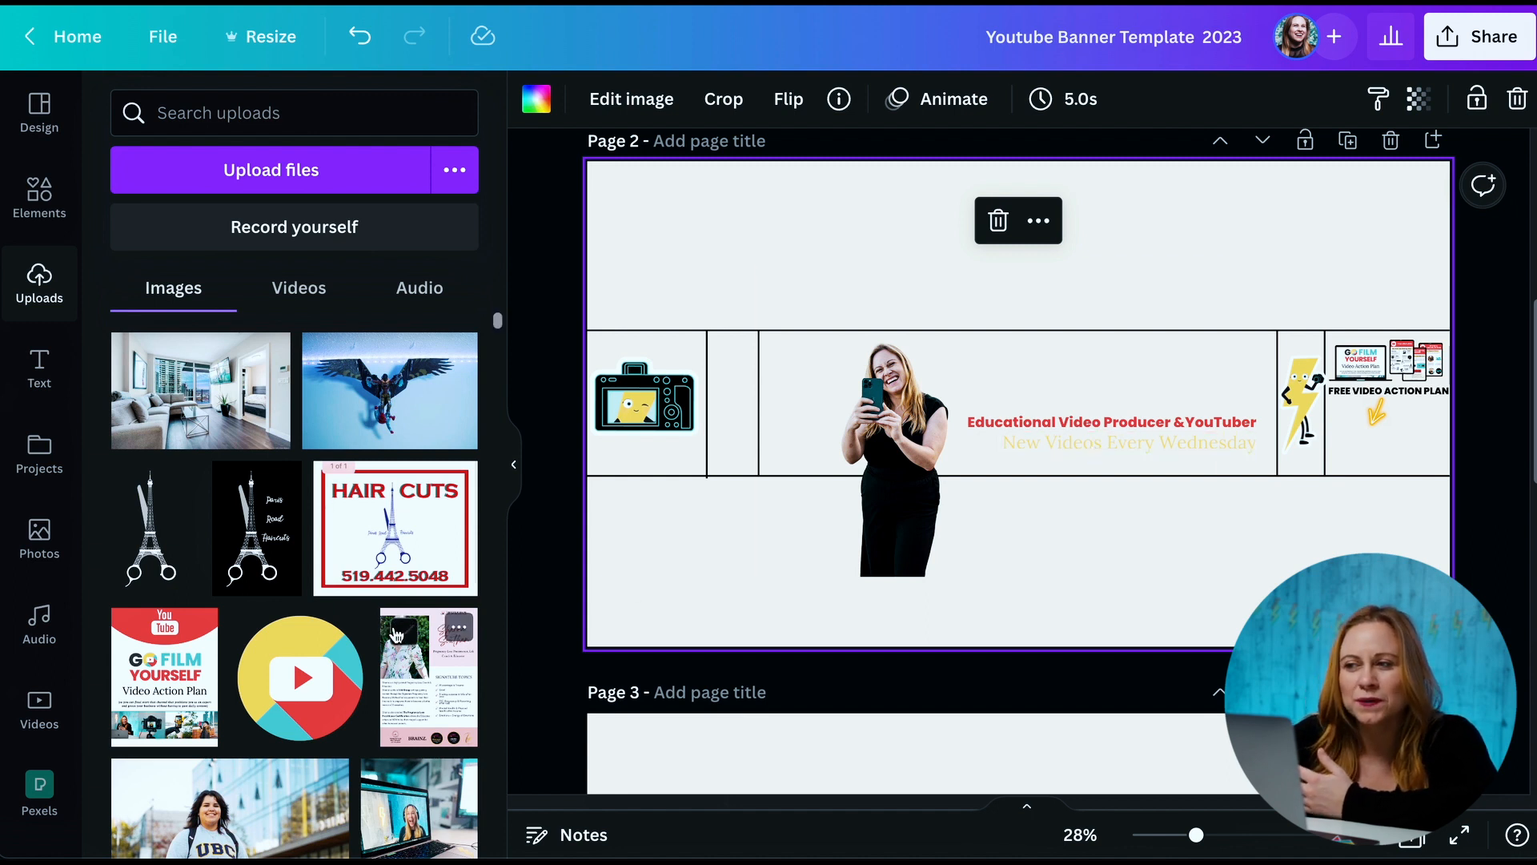
double_click(1089, 420)
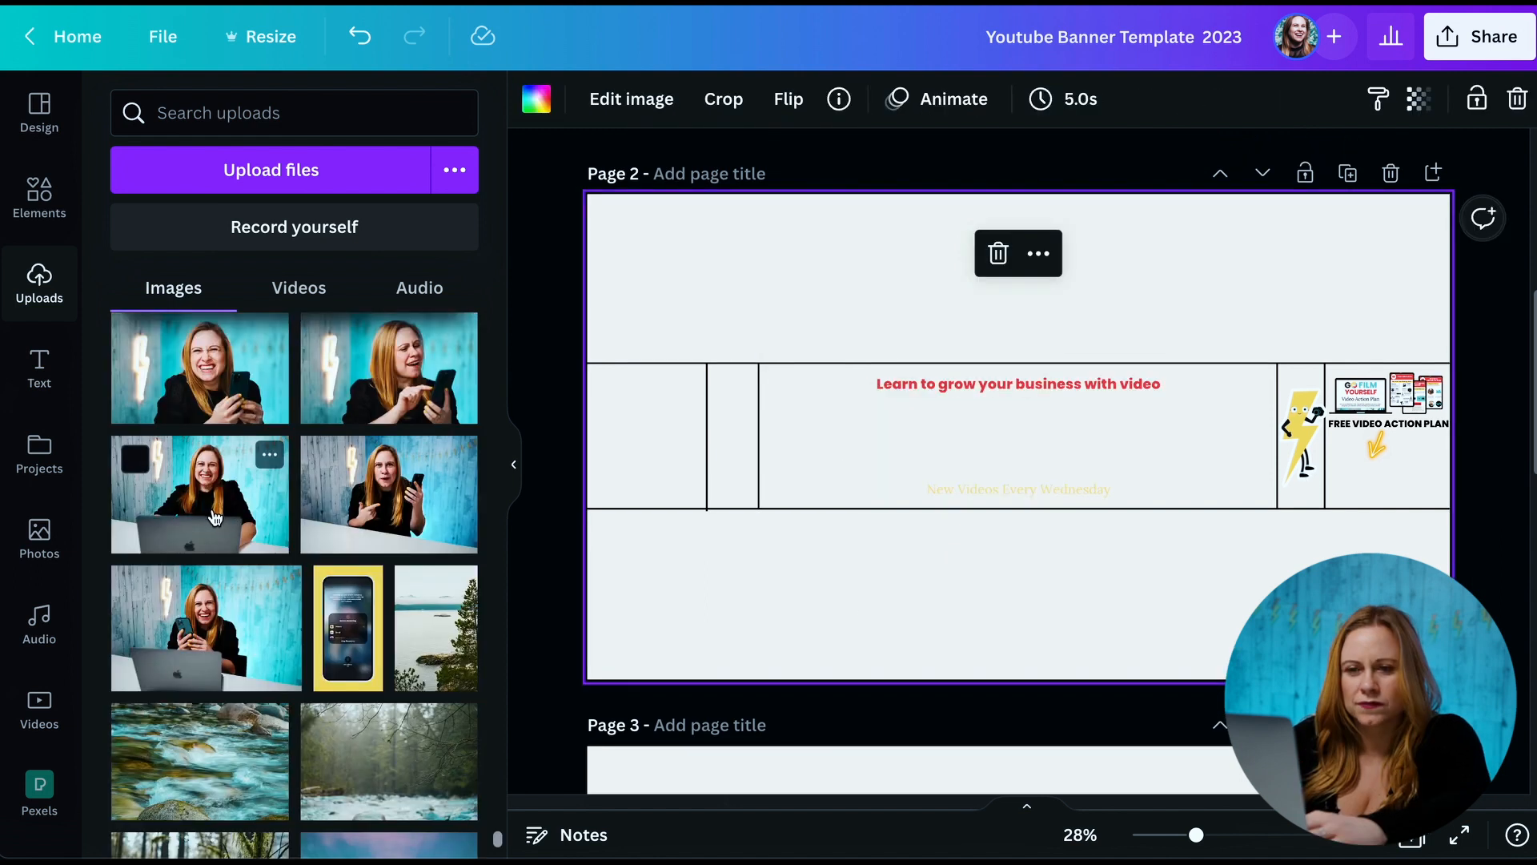
Add the photo of the woman behind a laptop, remove its background, and shrink it into the guideline band's left part
click(214, 517)
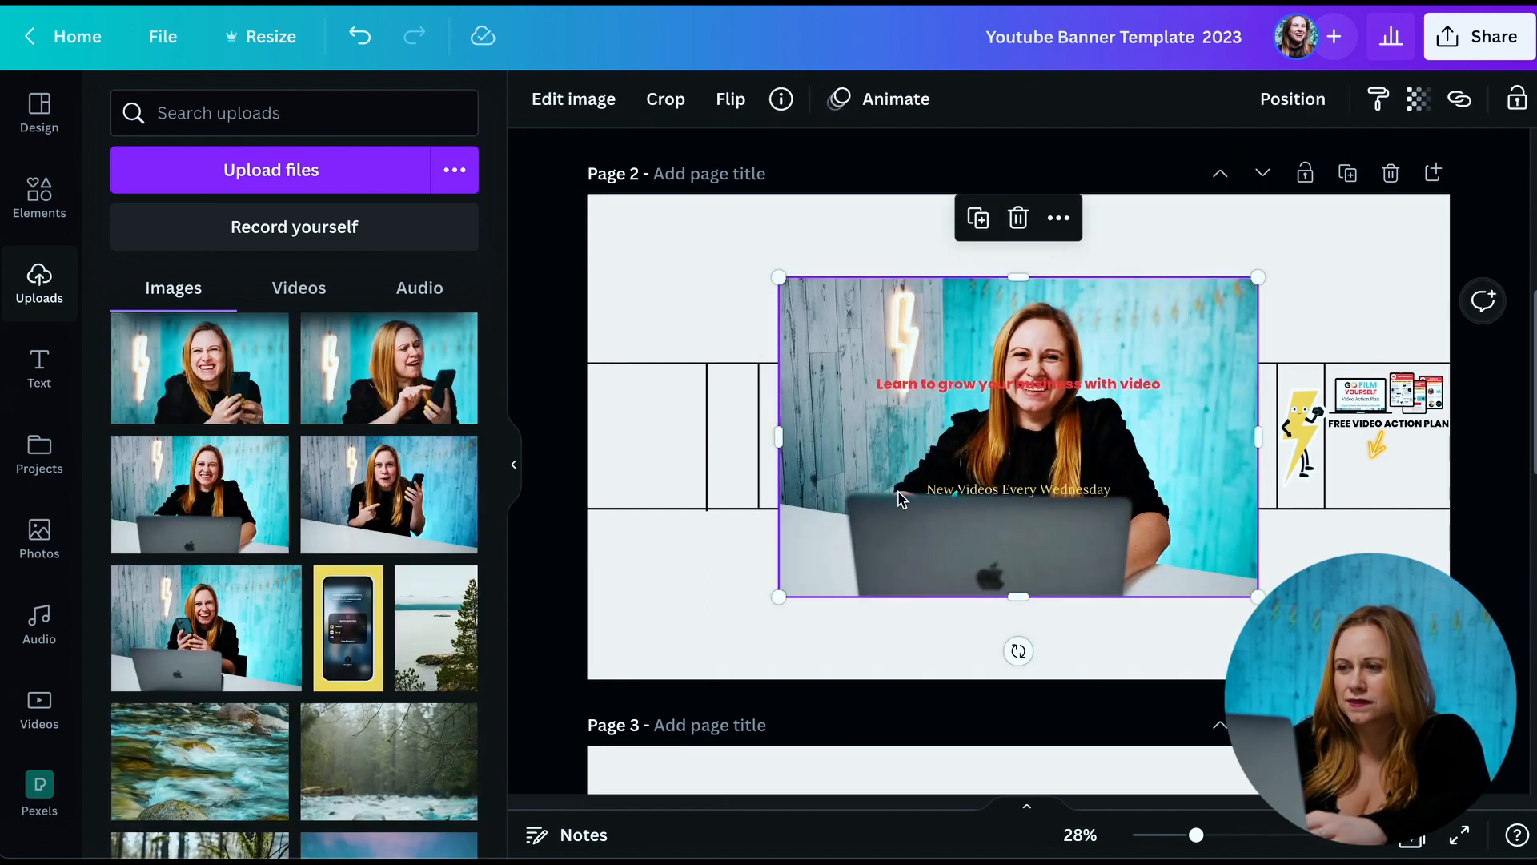
click(569, 104)
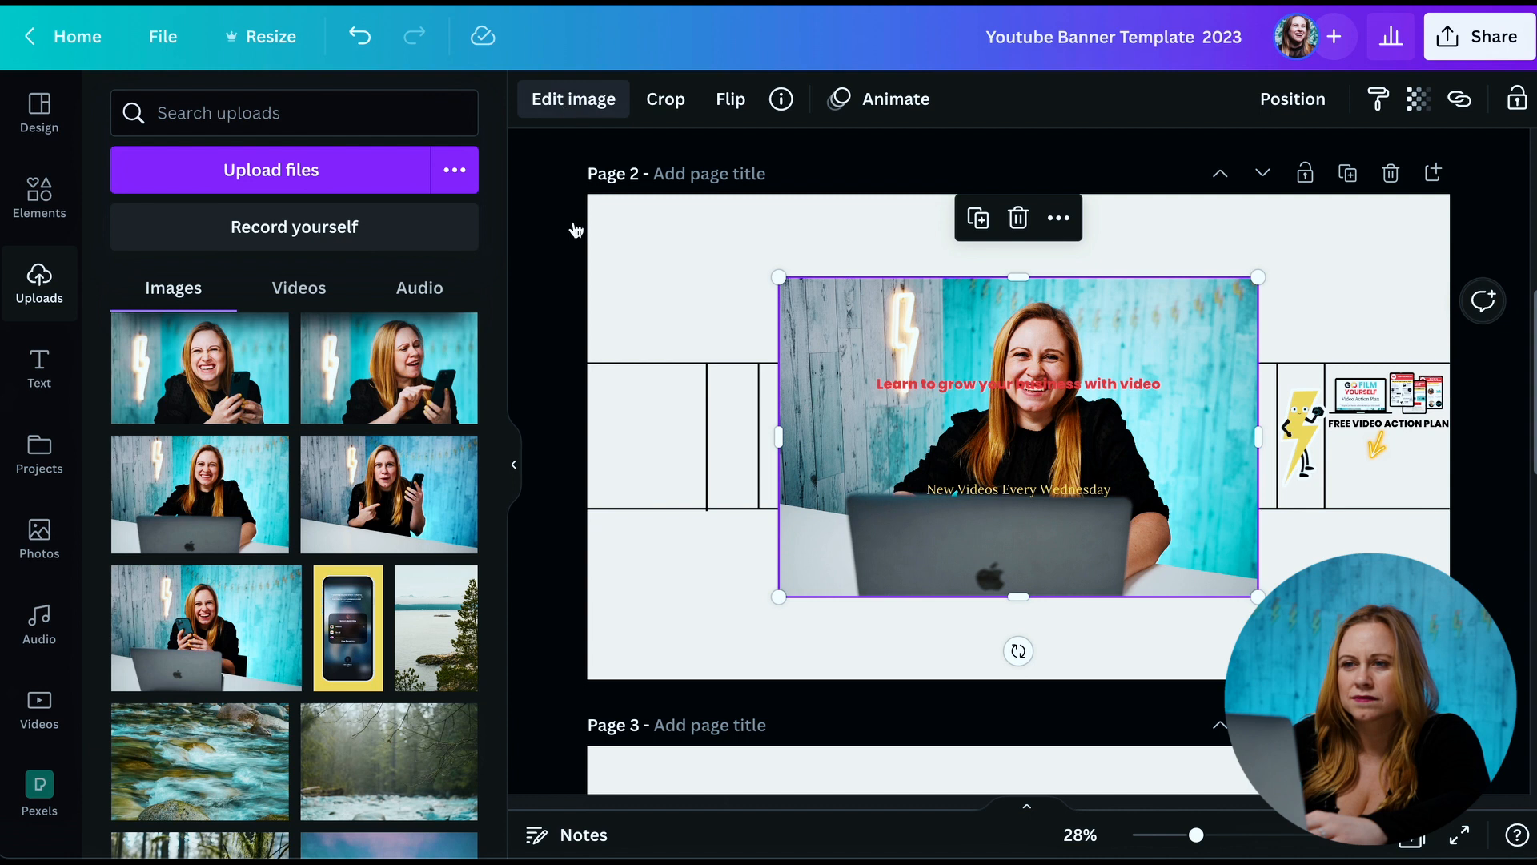
click(225, 364)
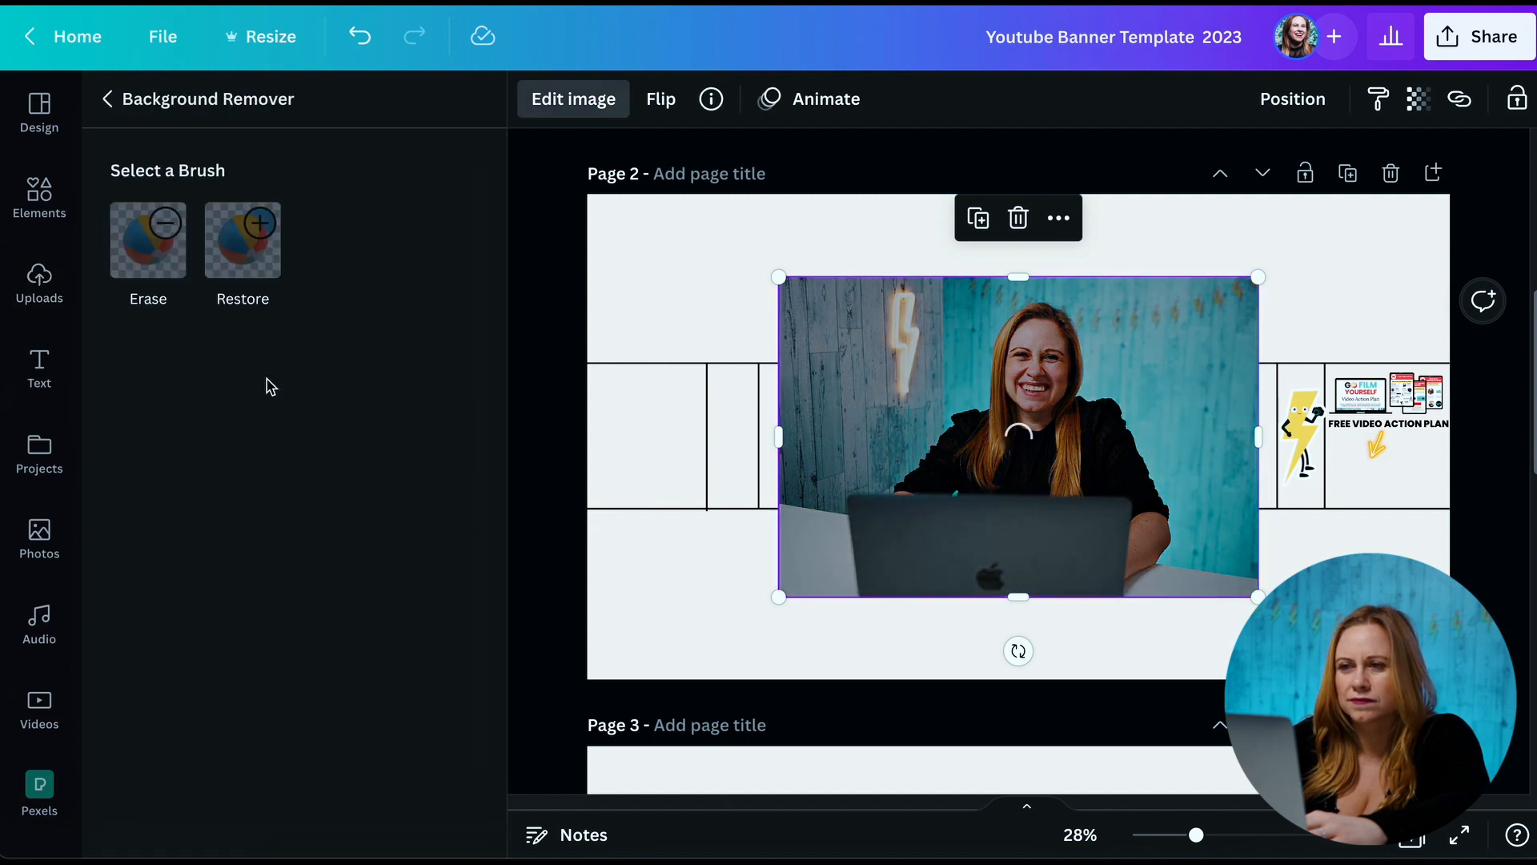
drag(841, 498, 825, 498)
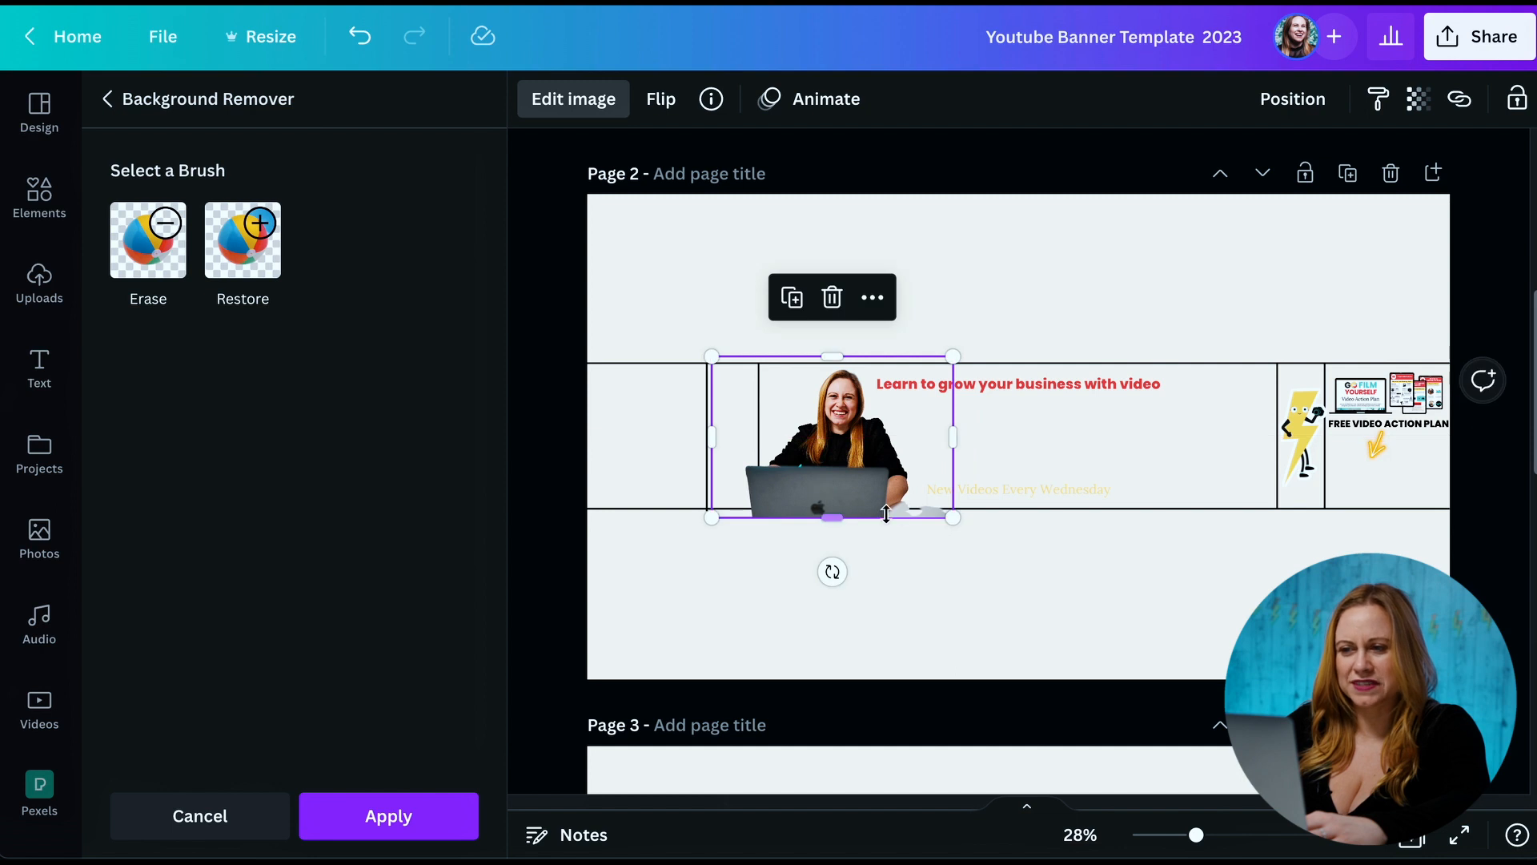
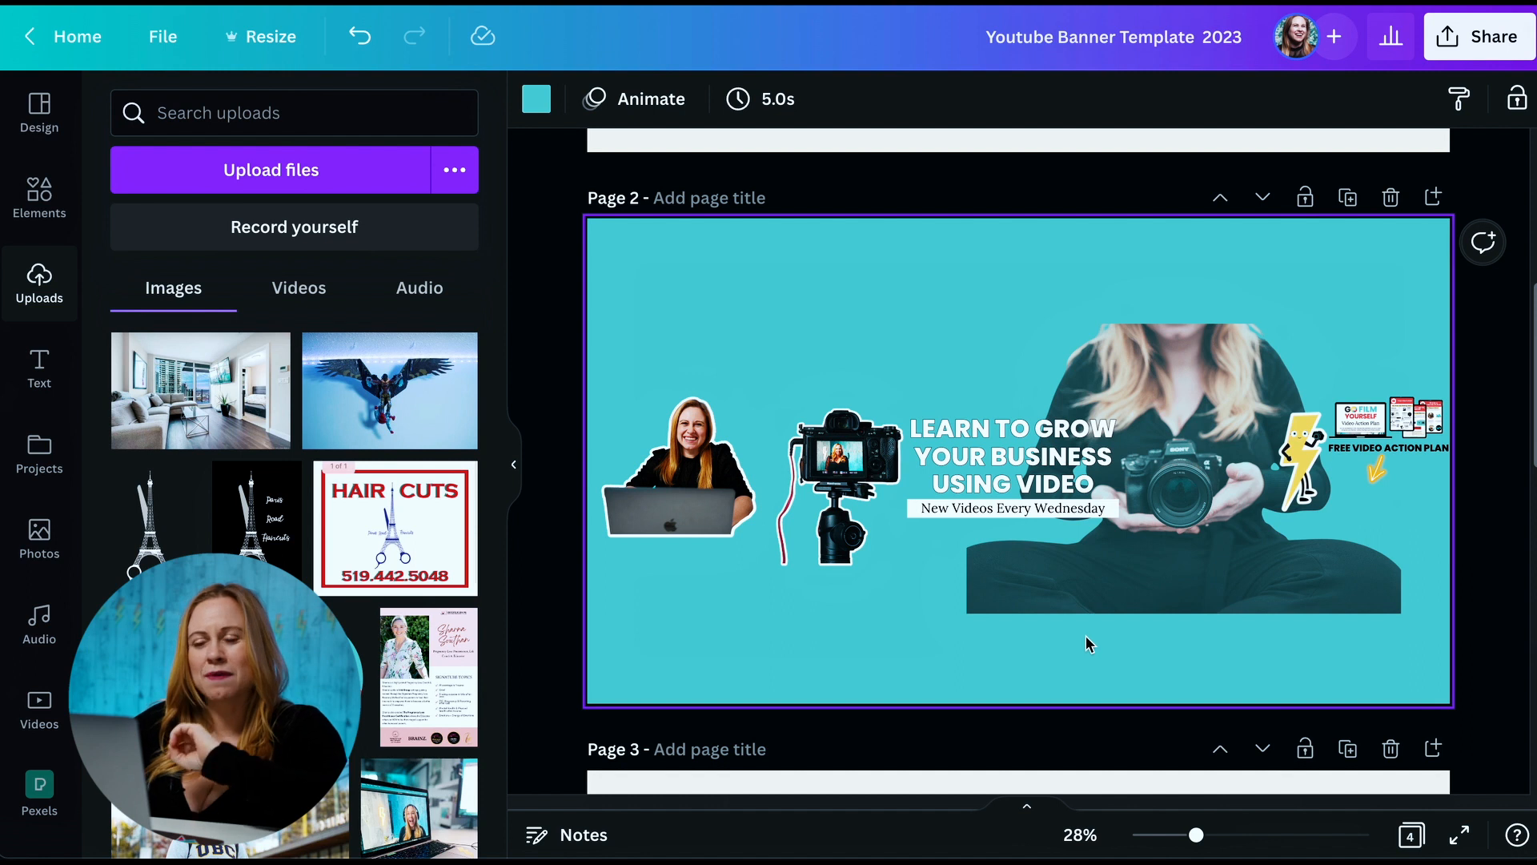
Copy the final-check guideline group from page 4 and paste it over the banner on page 2
scroll(1088, 643, down, 10)
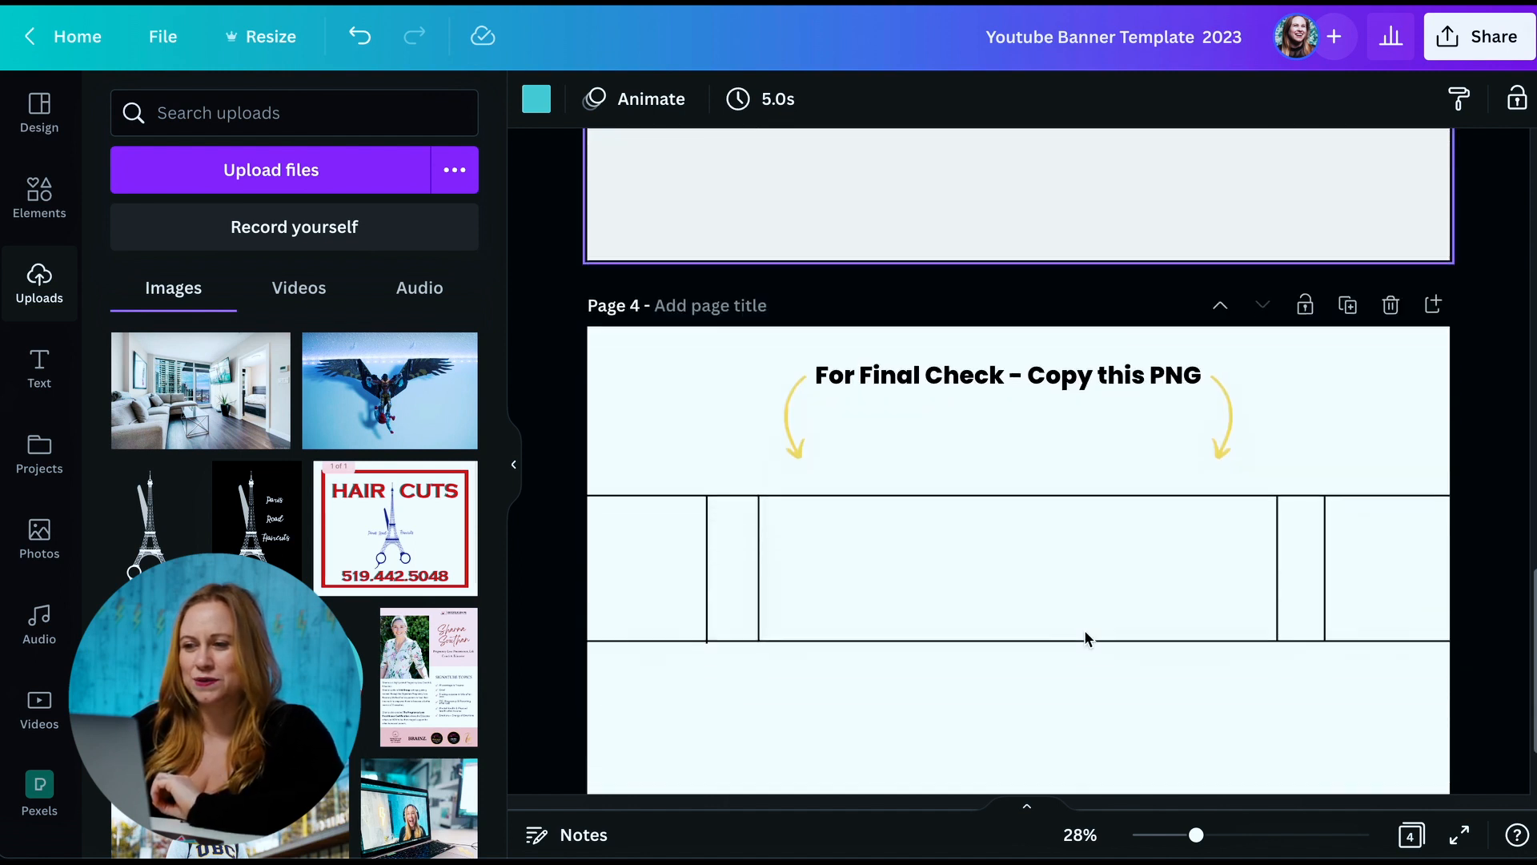
click(1046, 639)
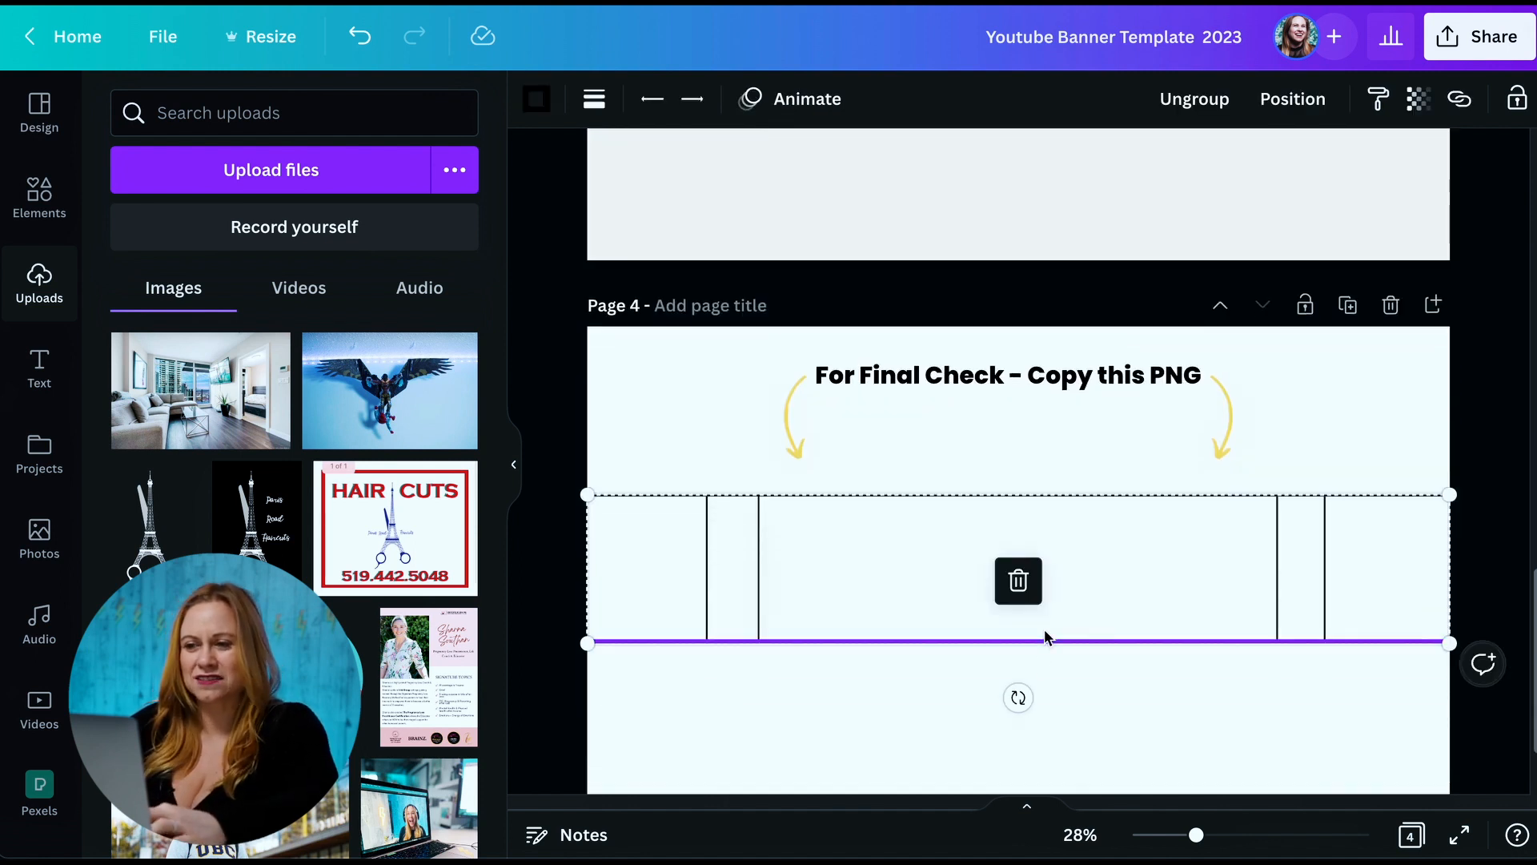
click(1043, 702)
click(1095, 644)
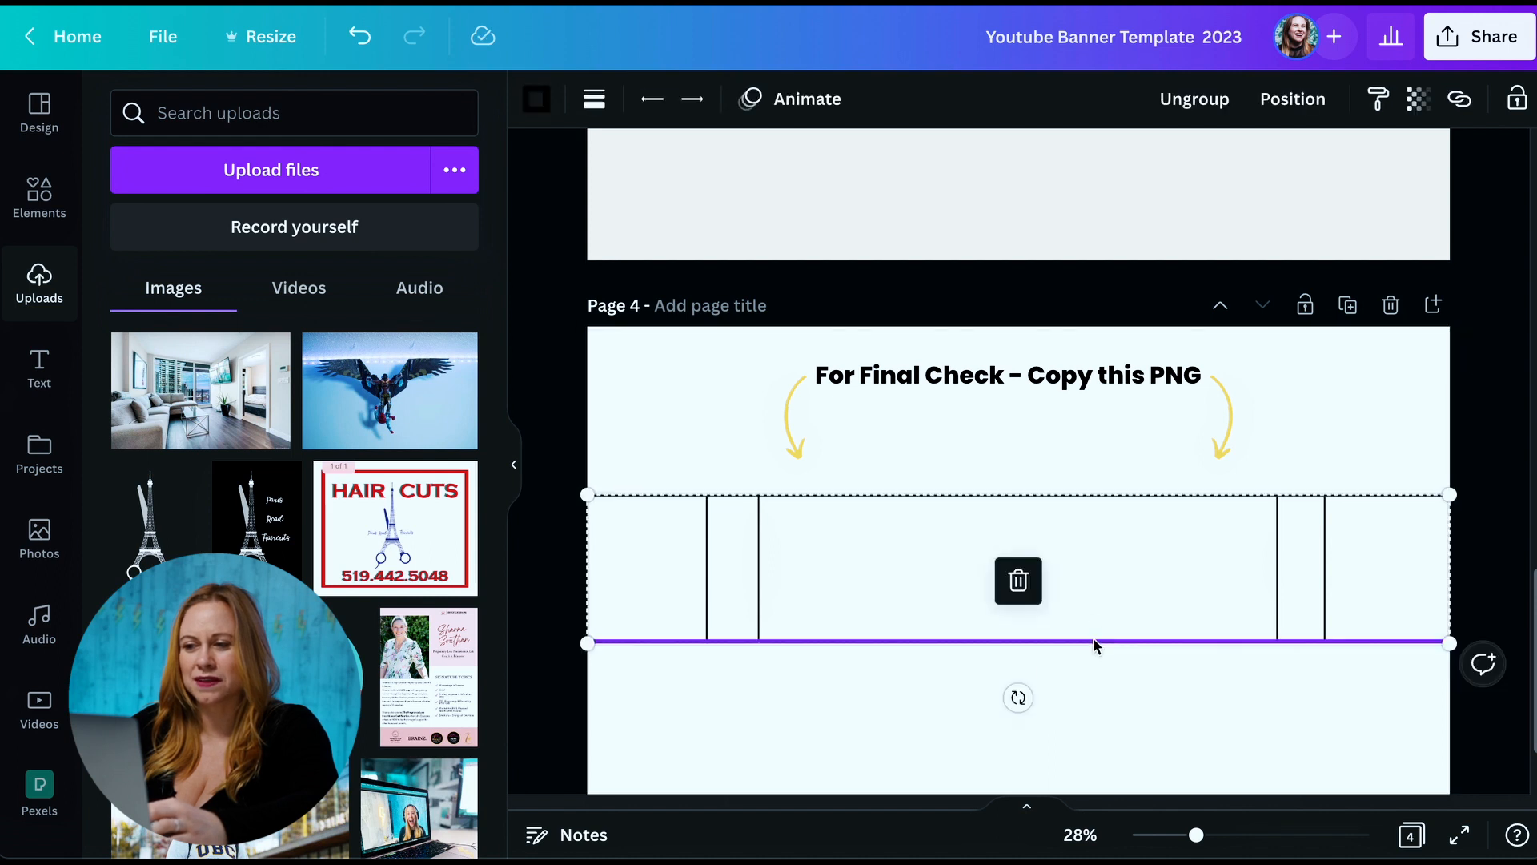
scroll(1095, 646, up, 10)
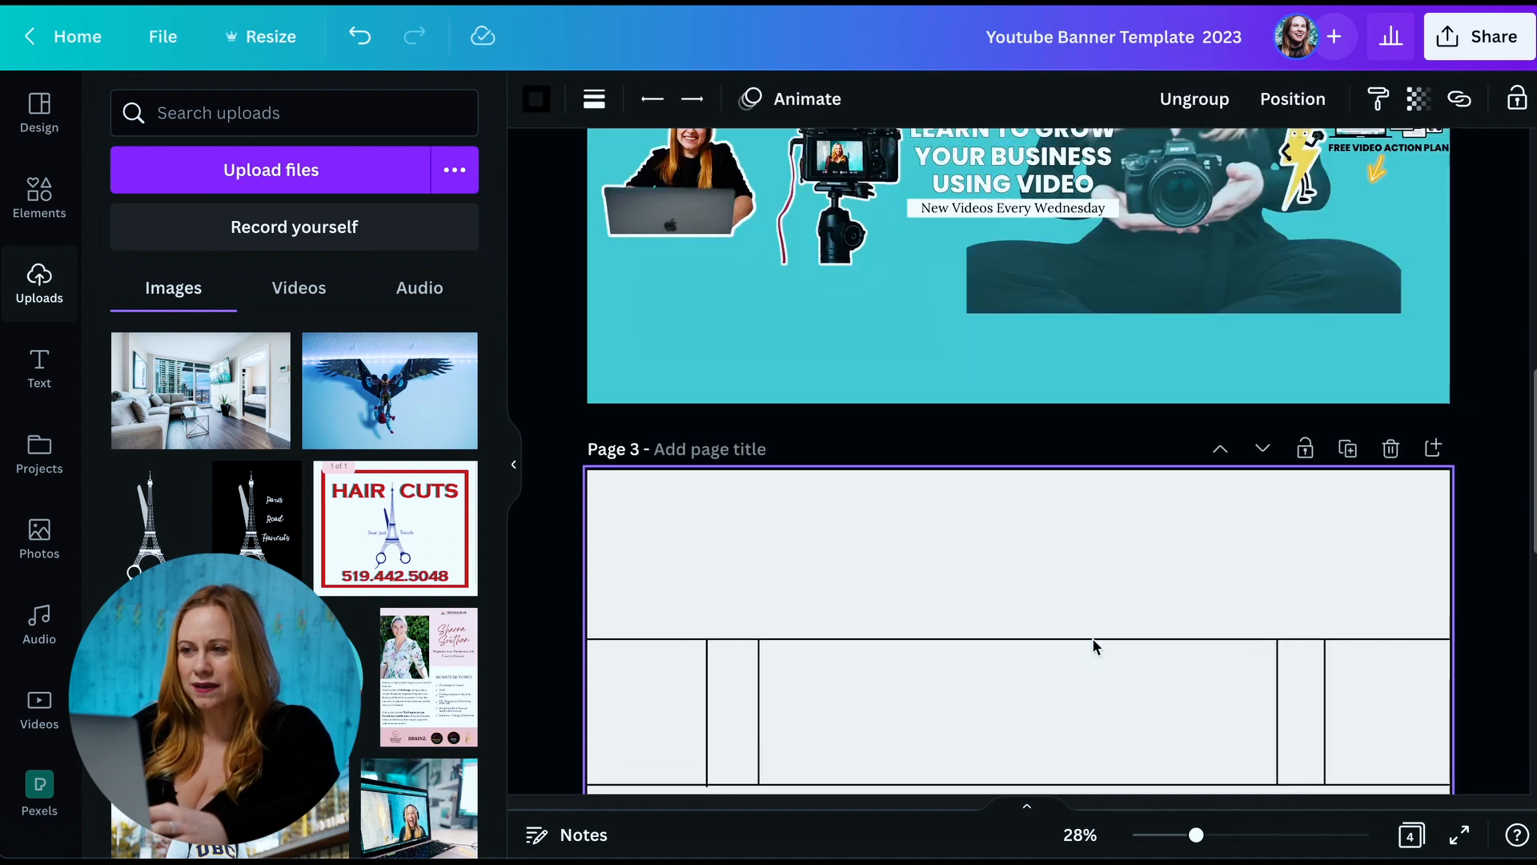
click(1095, 645)
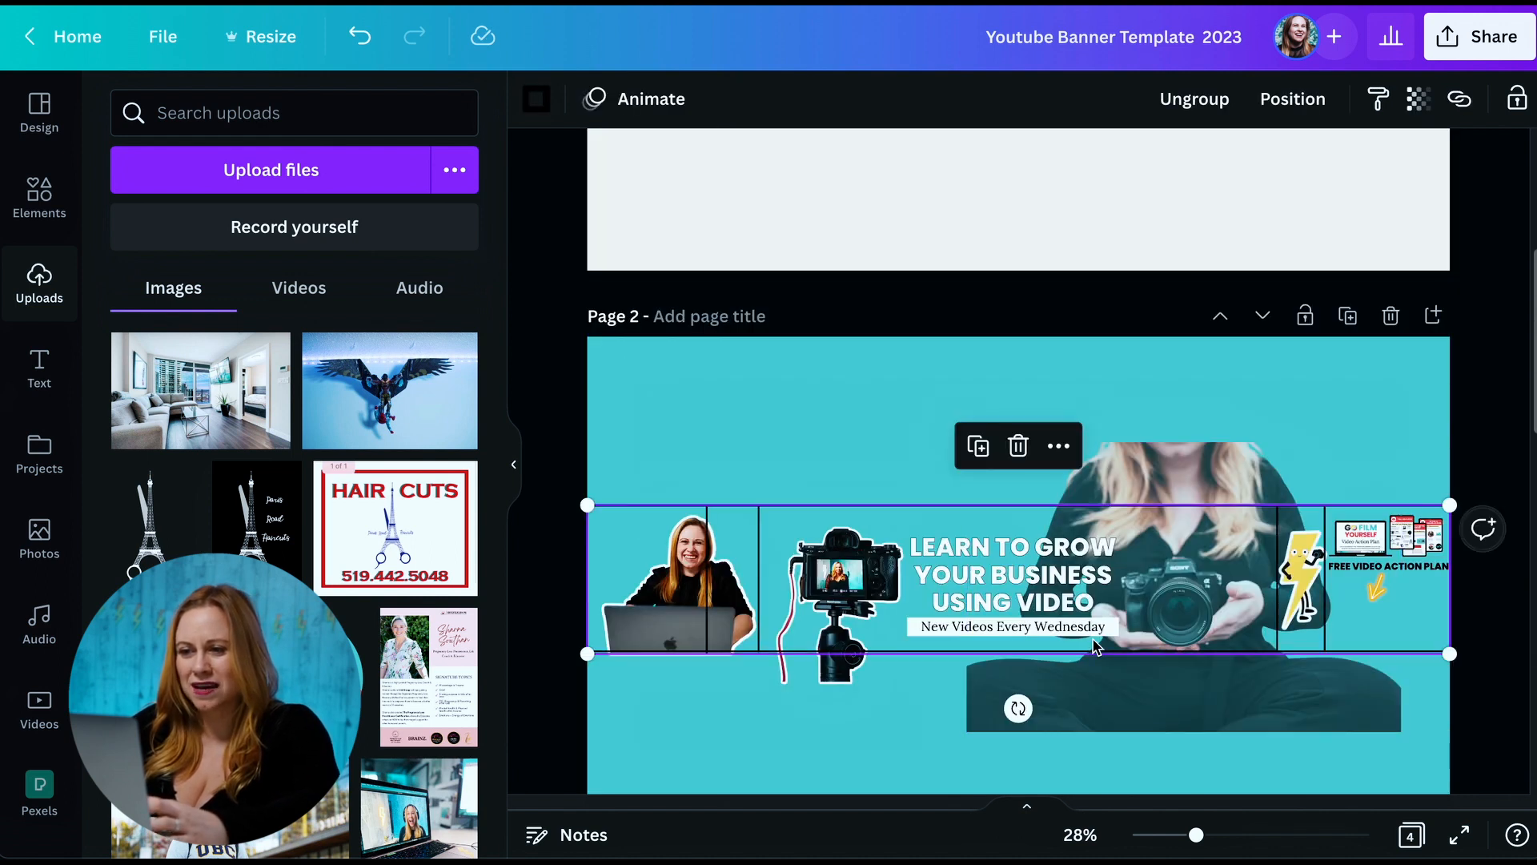
Move the cutout of the woman with the laptop to the banner's left edge and clear the guideline overlay
click(665, 626)
drag(665, 625, 639, 604)
click(711, 752)
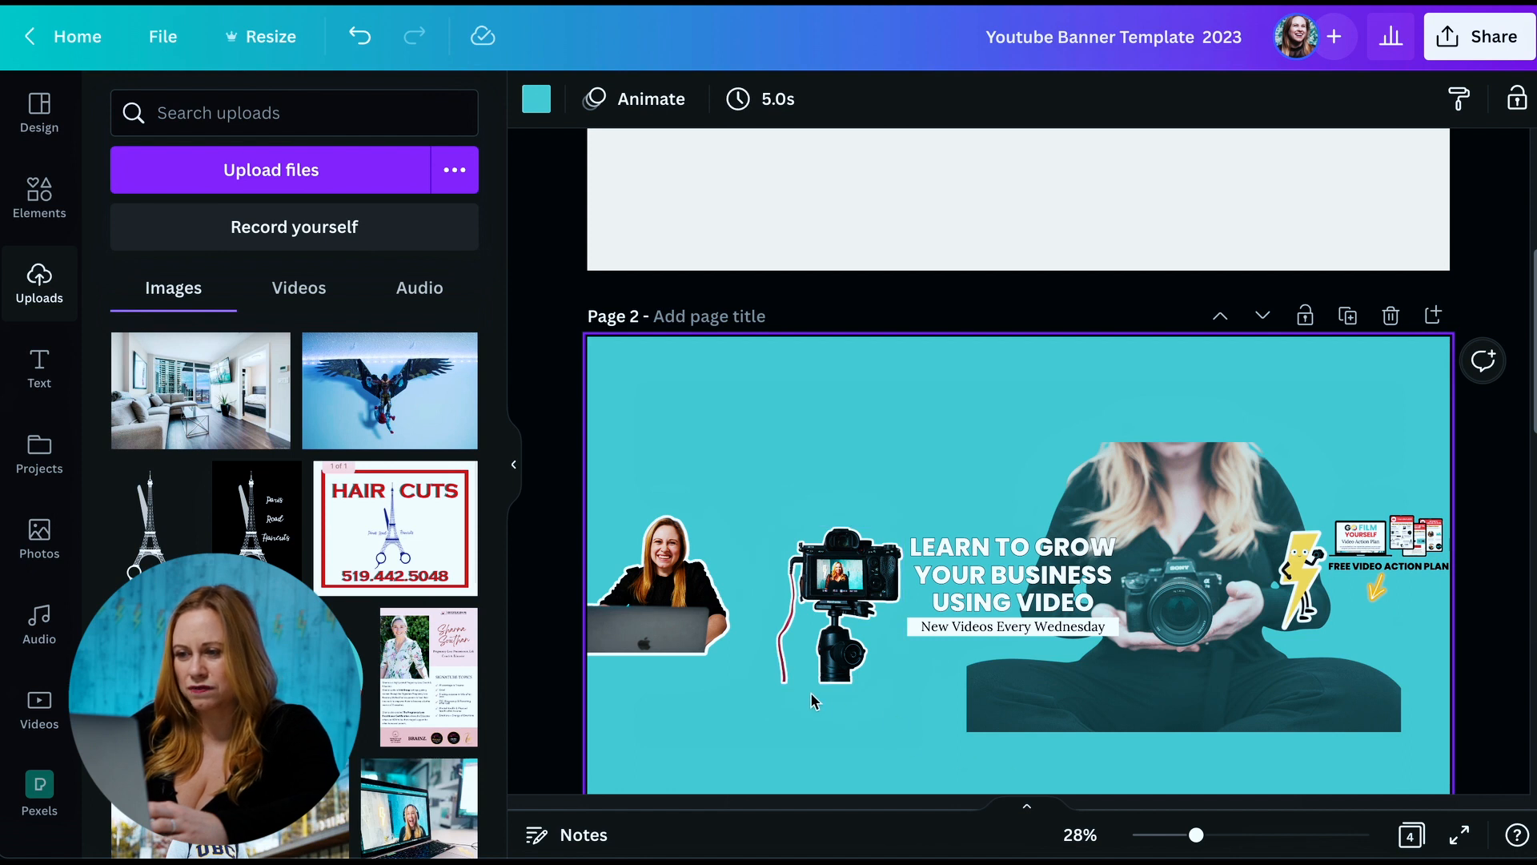
Shift the camera-on-tripod cutout left, and move the headline with its schedule line left beside it
drag(840, 665, 820, 665)
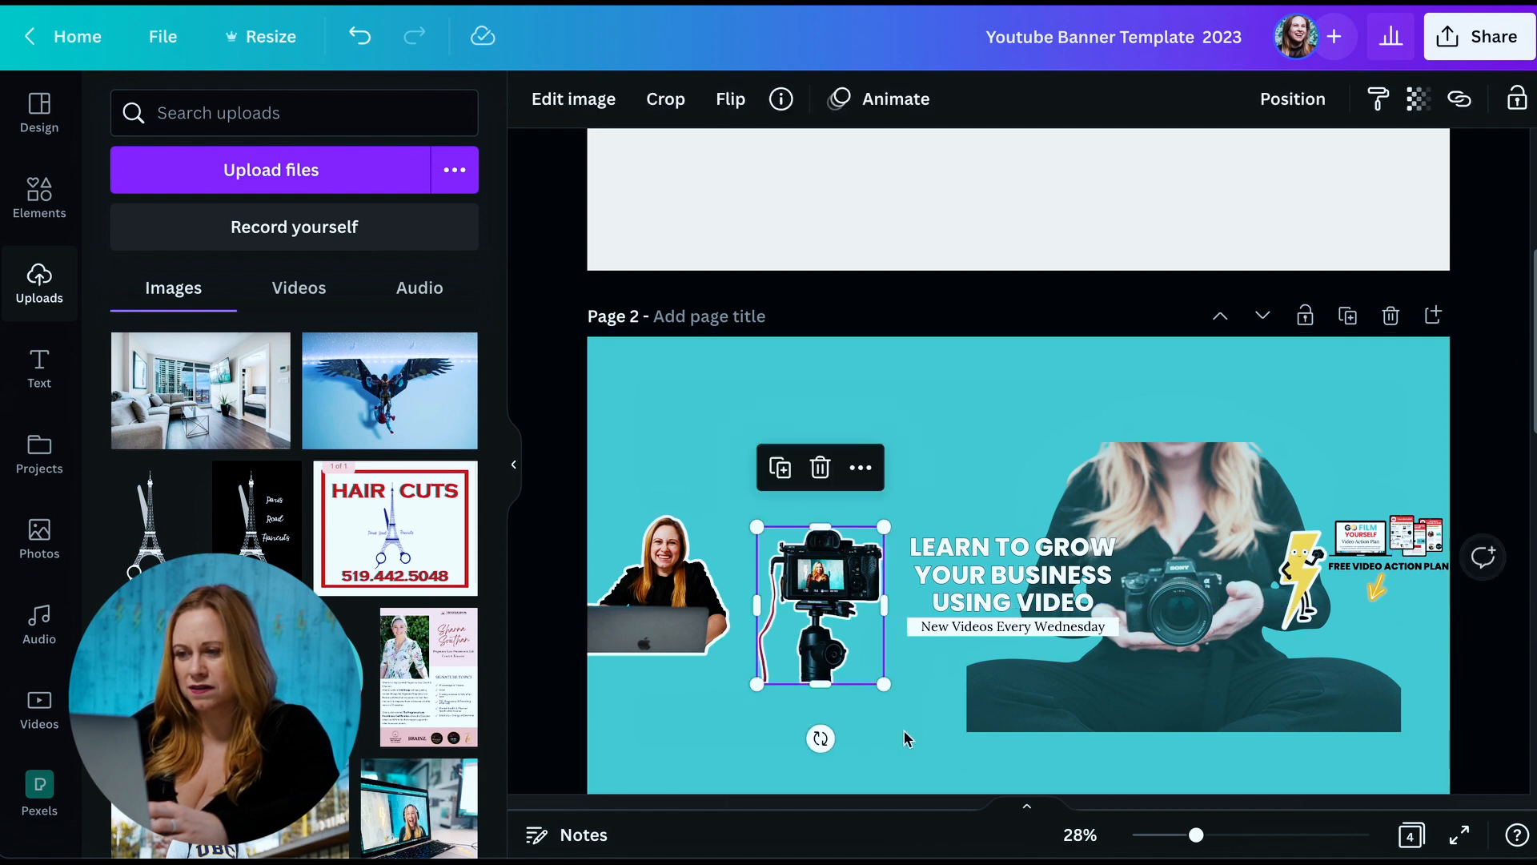
click(904, 736)
drag(937, 558, 903, 553)
click(891, 721)
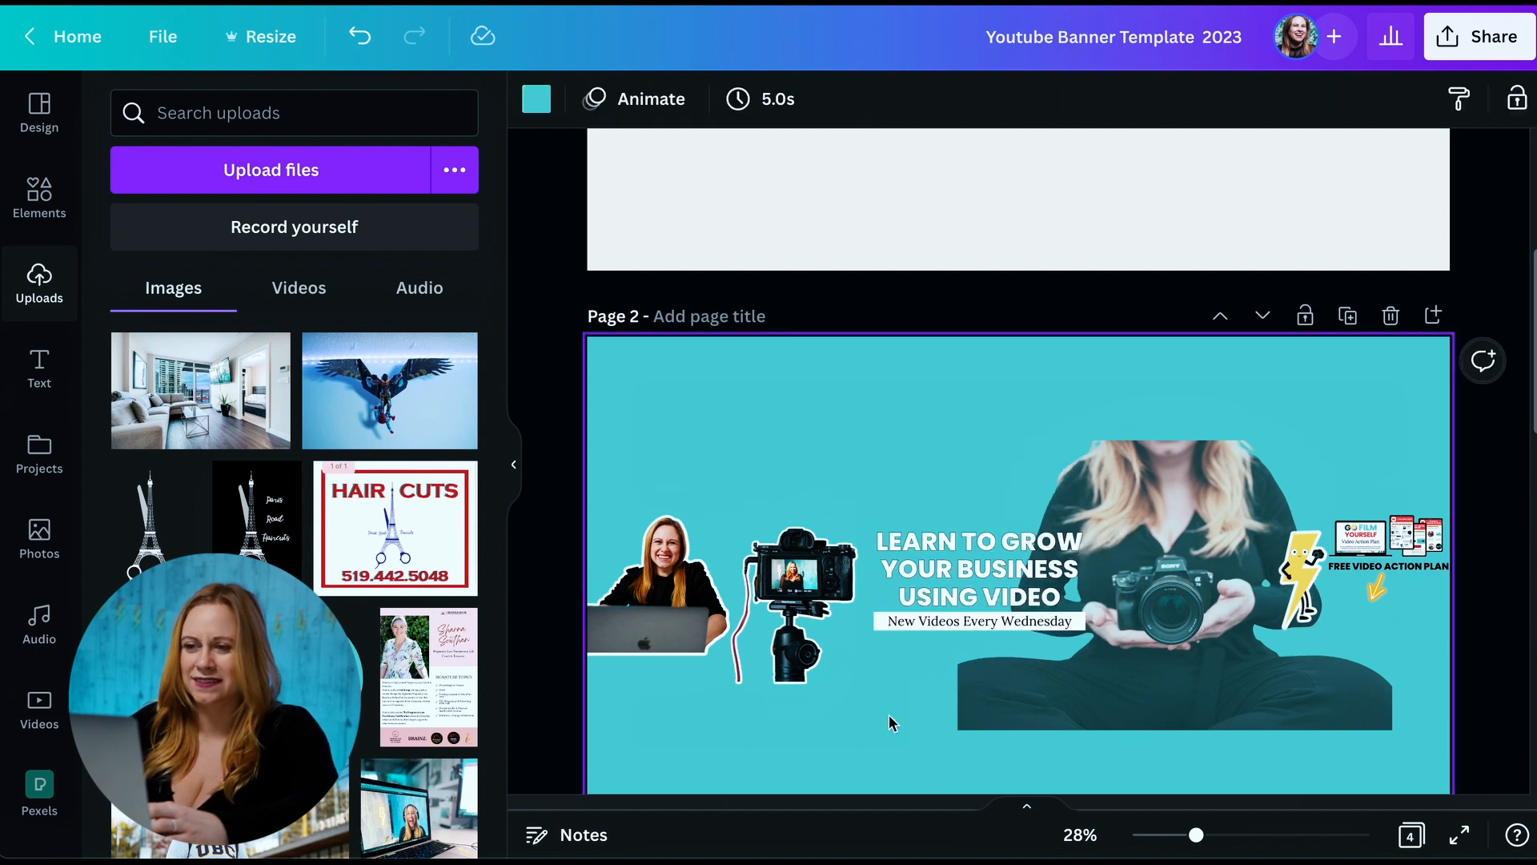
Search the graphic elements for "lightning bolt background"
scroll(904, 656, down, 3)
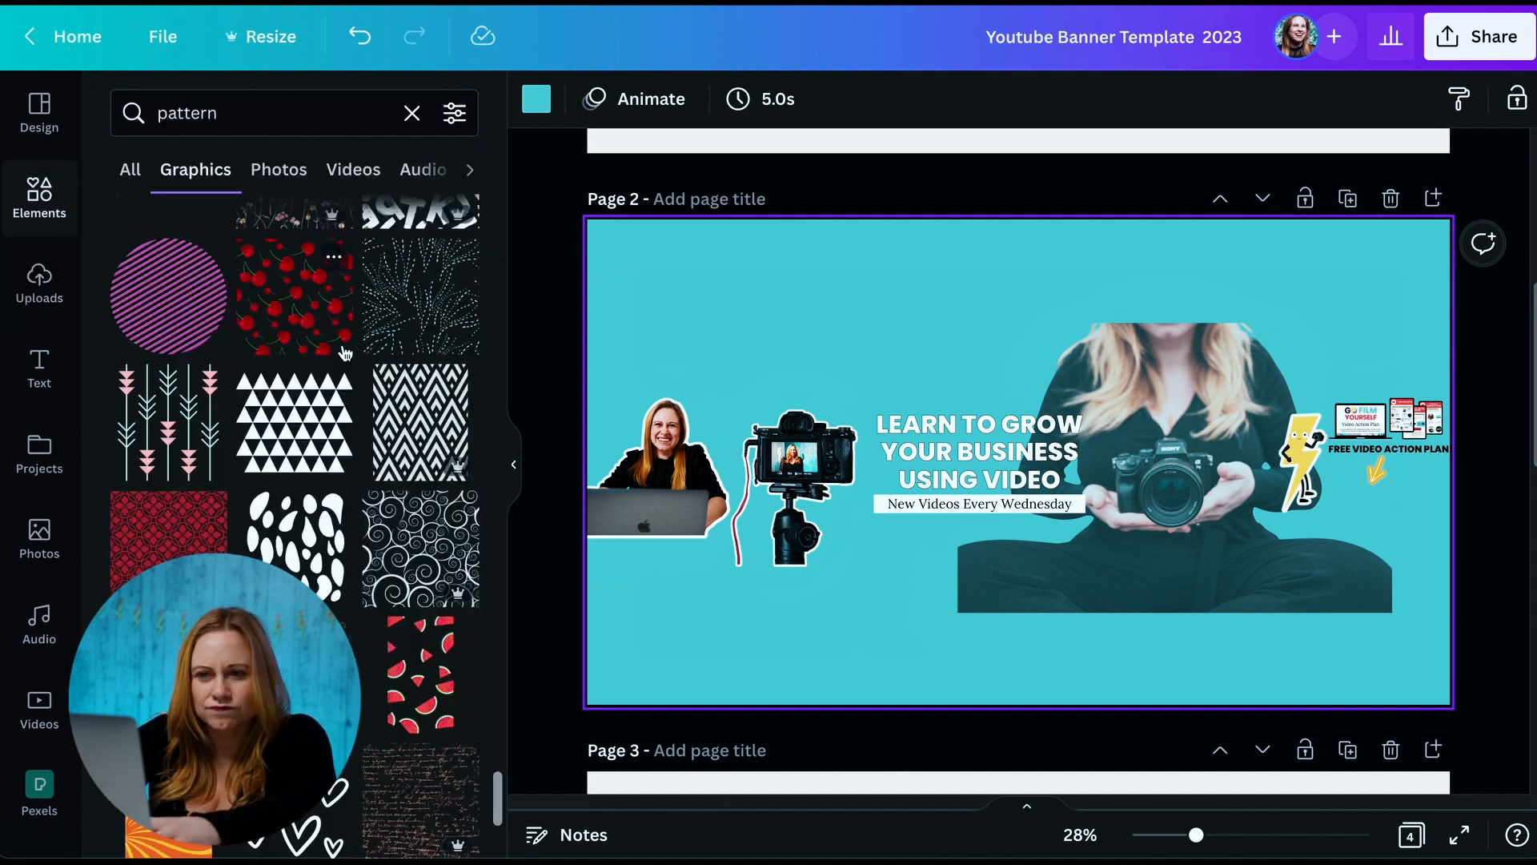
click(327, 116)
text(li)
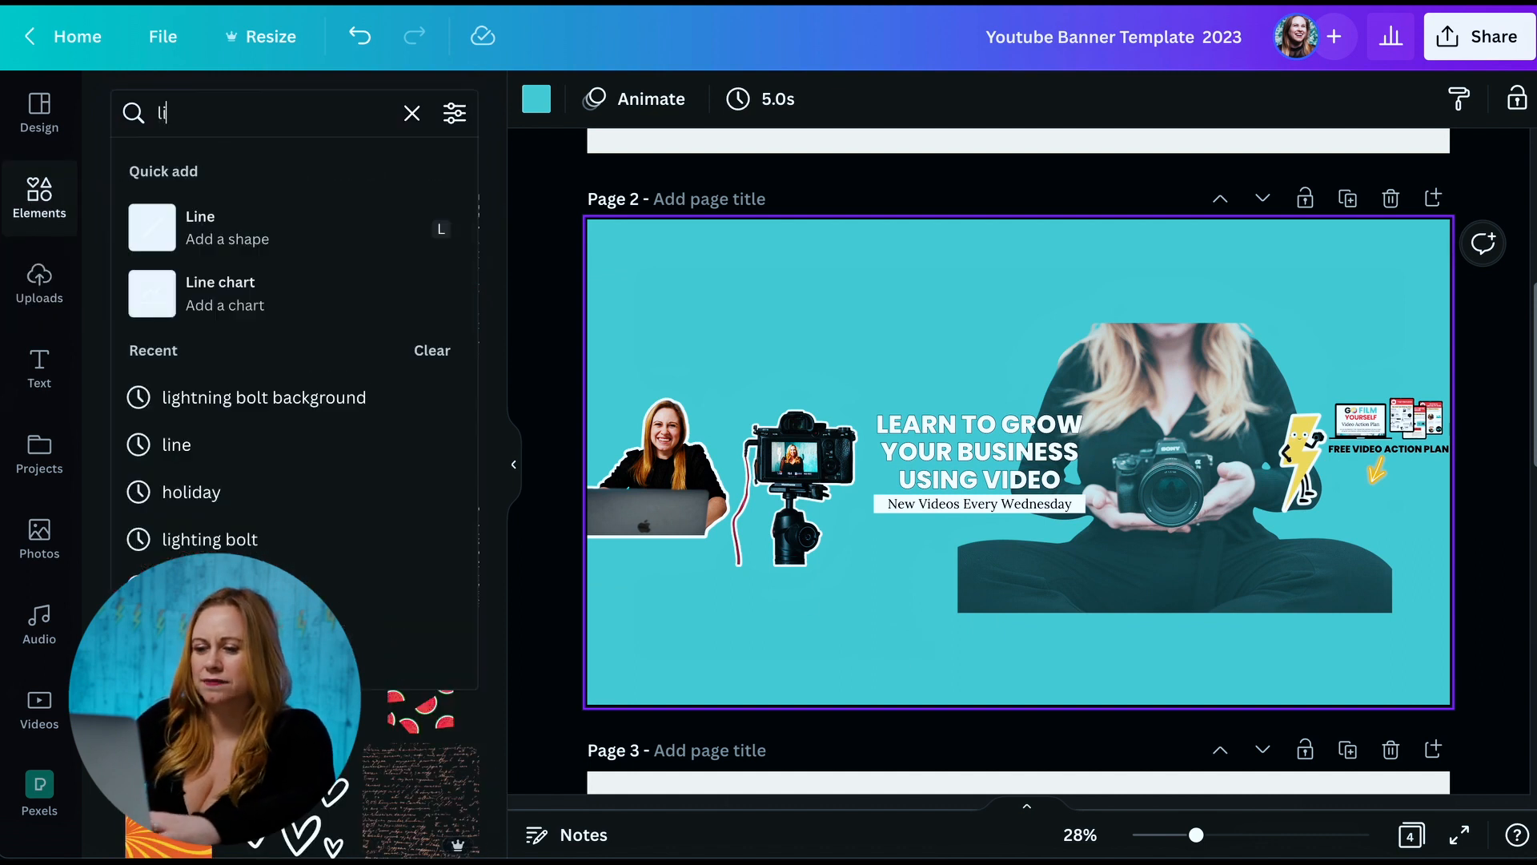
text(ghtning bolt)
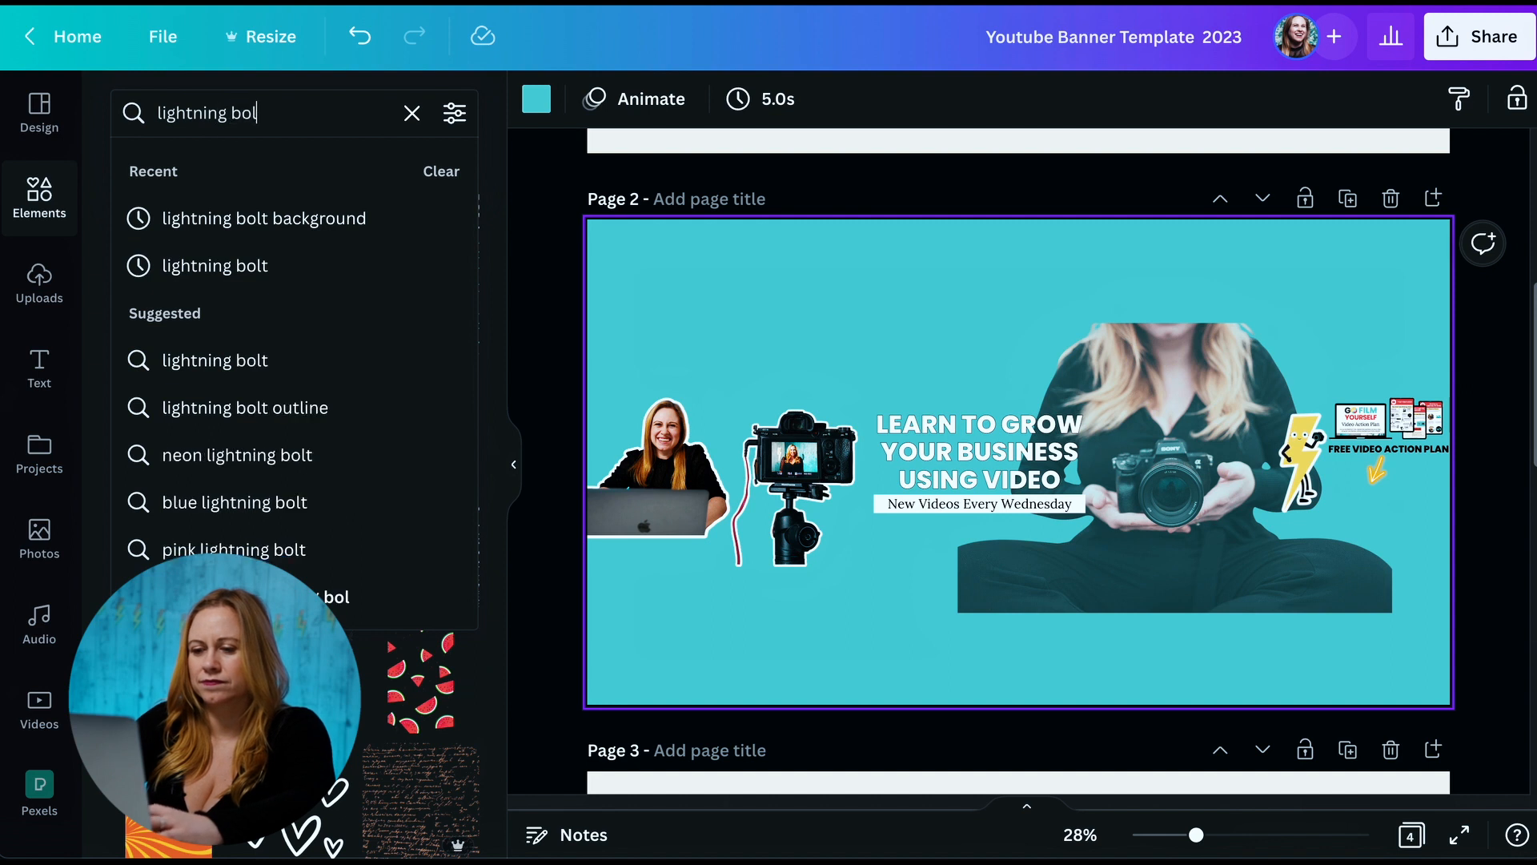
key(Return)
scroll(264, 450, down, 5)
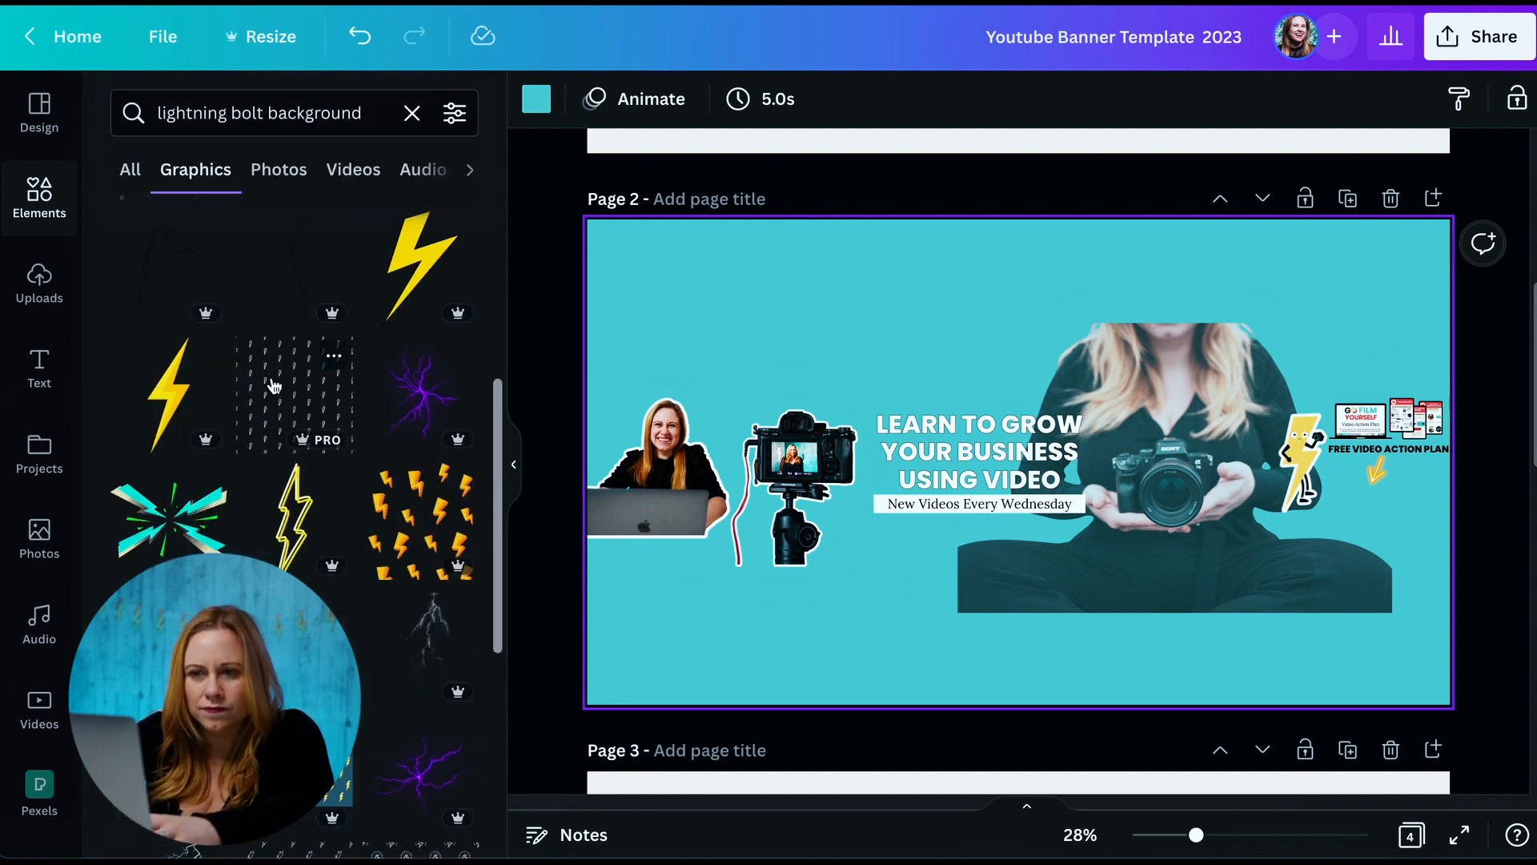
Add the pattern of small outlined lightning bolts and enlarge it to cover the banner's left side at full page height
click(264, 448)
drag(923, 365, 735, 341)
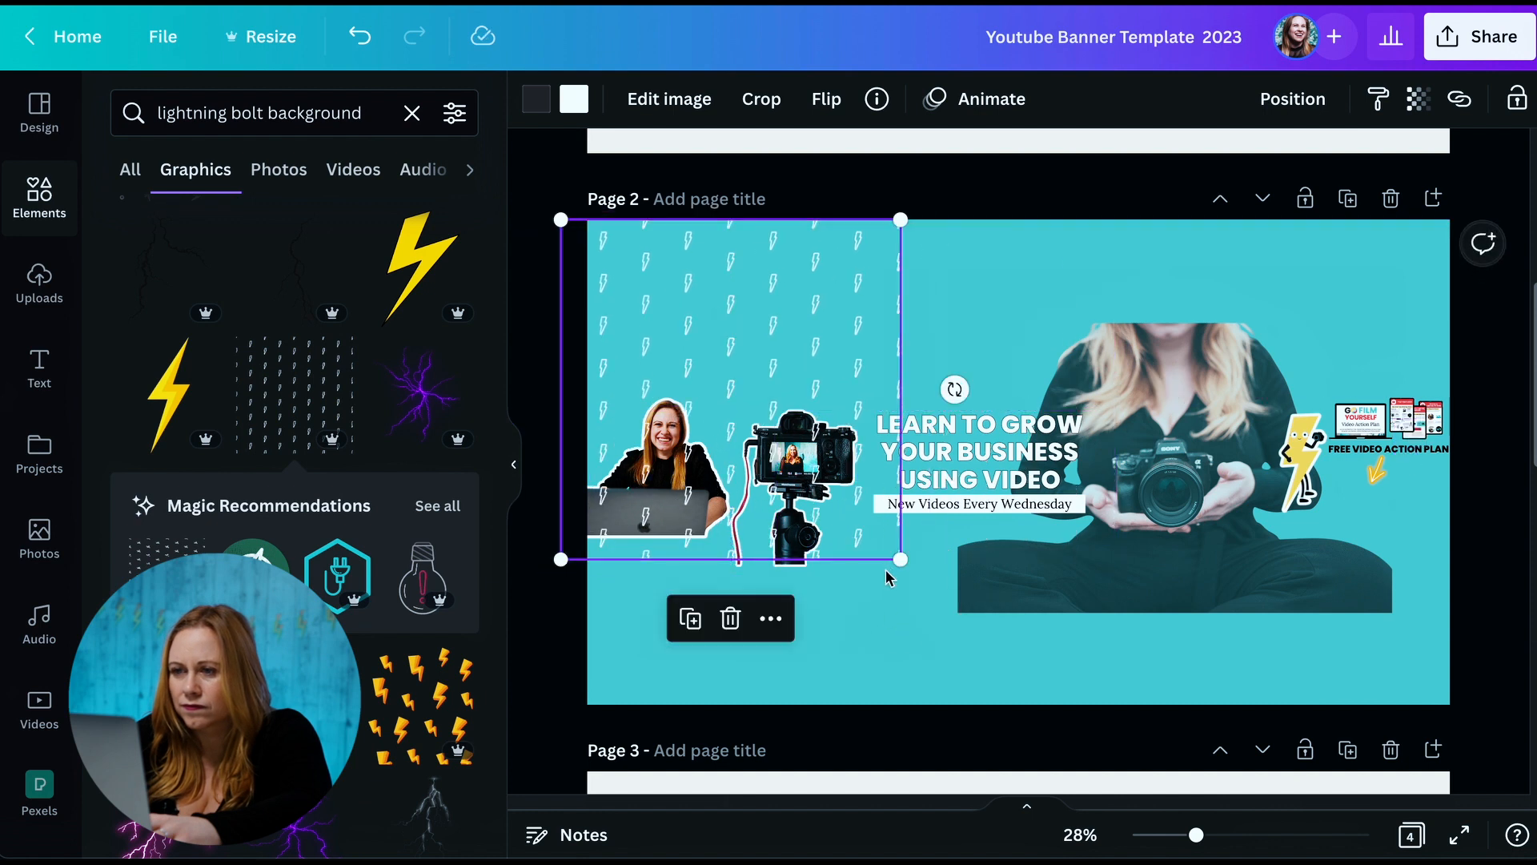
drag(901, 561, 1081, 723)
Recolour the lightning bolt pattern to the brand kit's light grey and set its transparency to 17
click(574, 100)
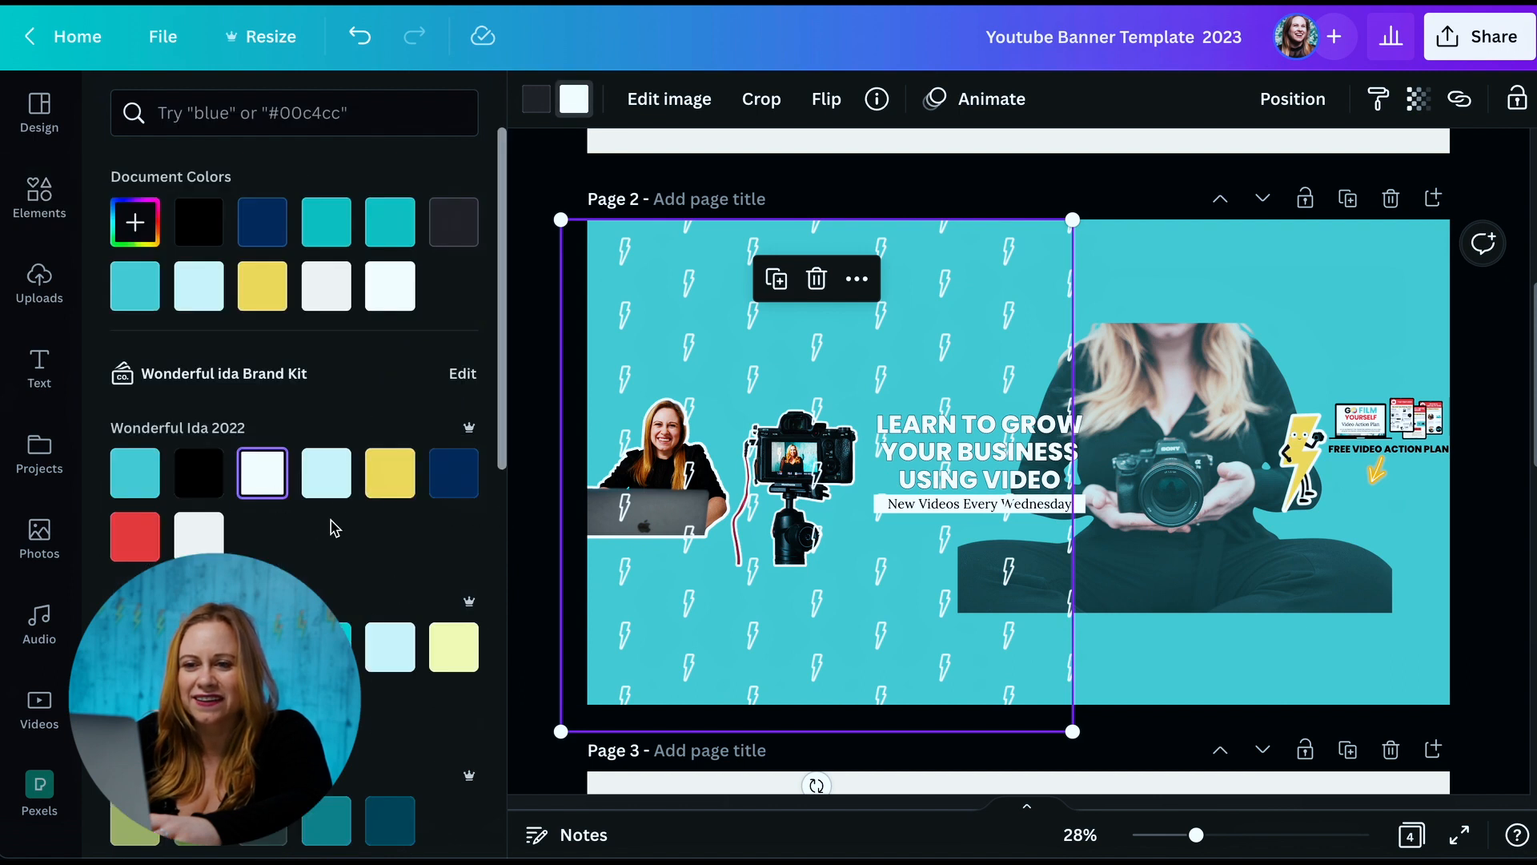
click(192, 544)
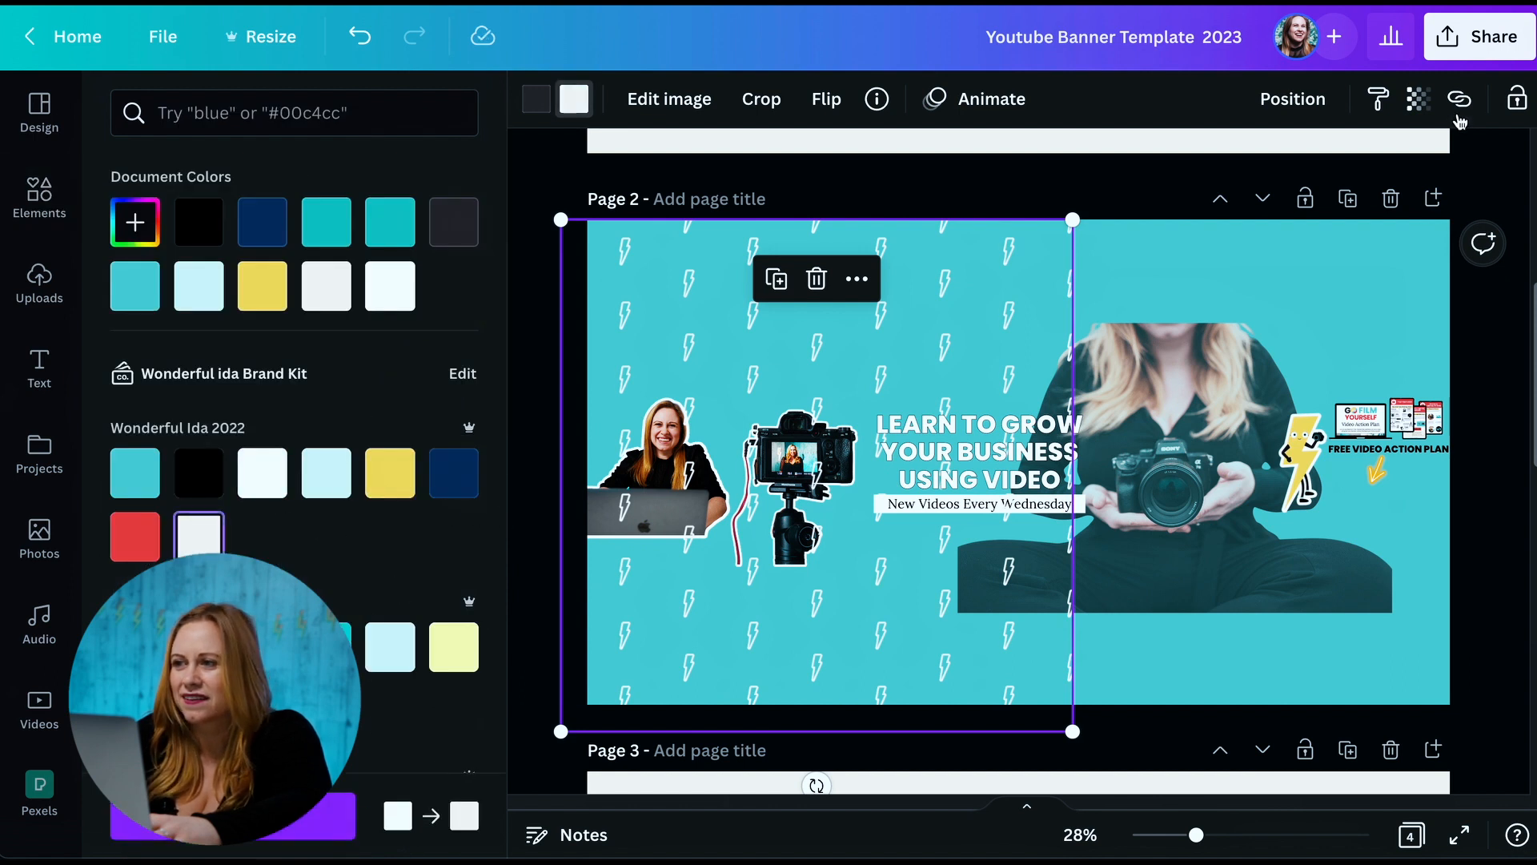
click(1419, 99)
drag(1407, 196, 1223, 195)
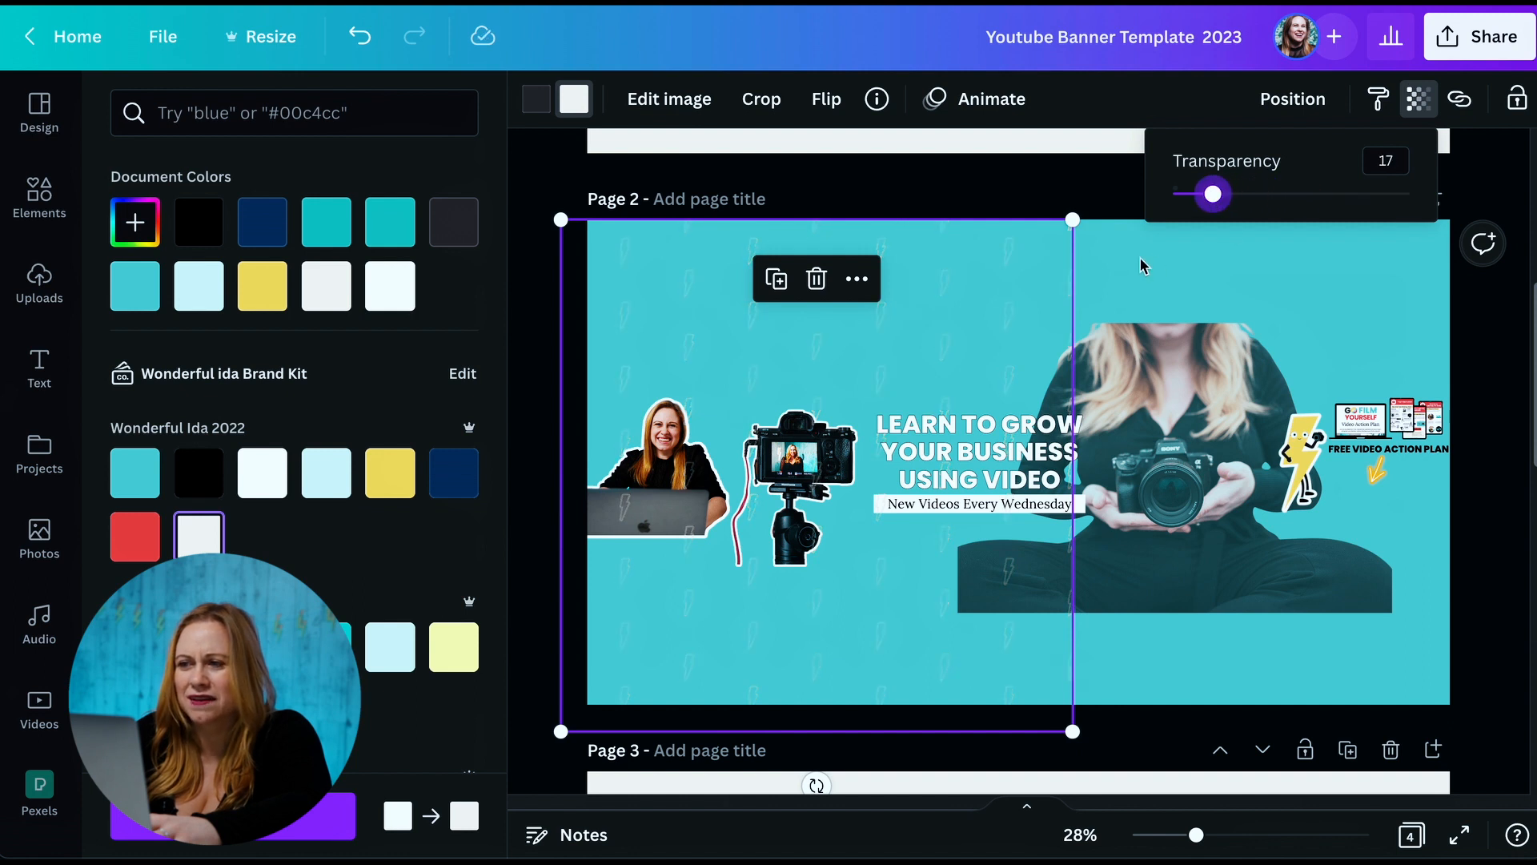
Send the lightning bolt pattern to the back, behind the cutouts and headline
click(1012, 290)
right_click(1012, 284)
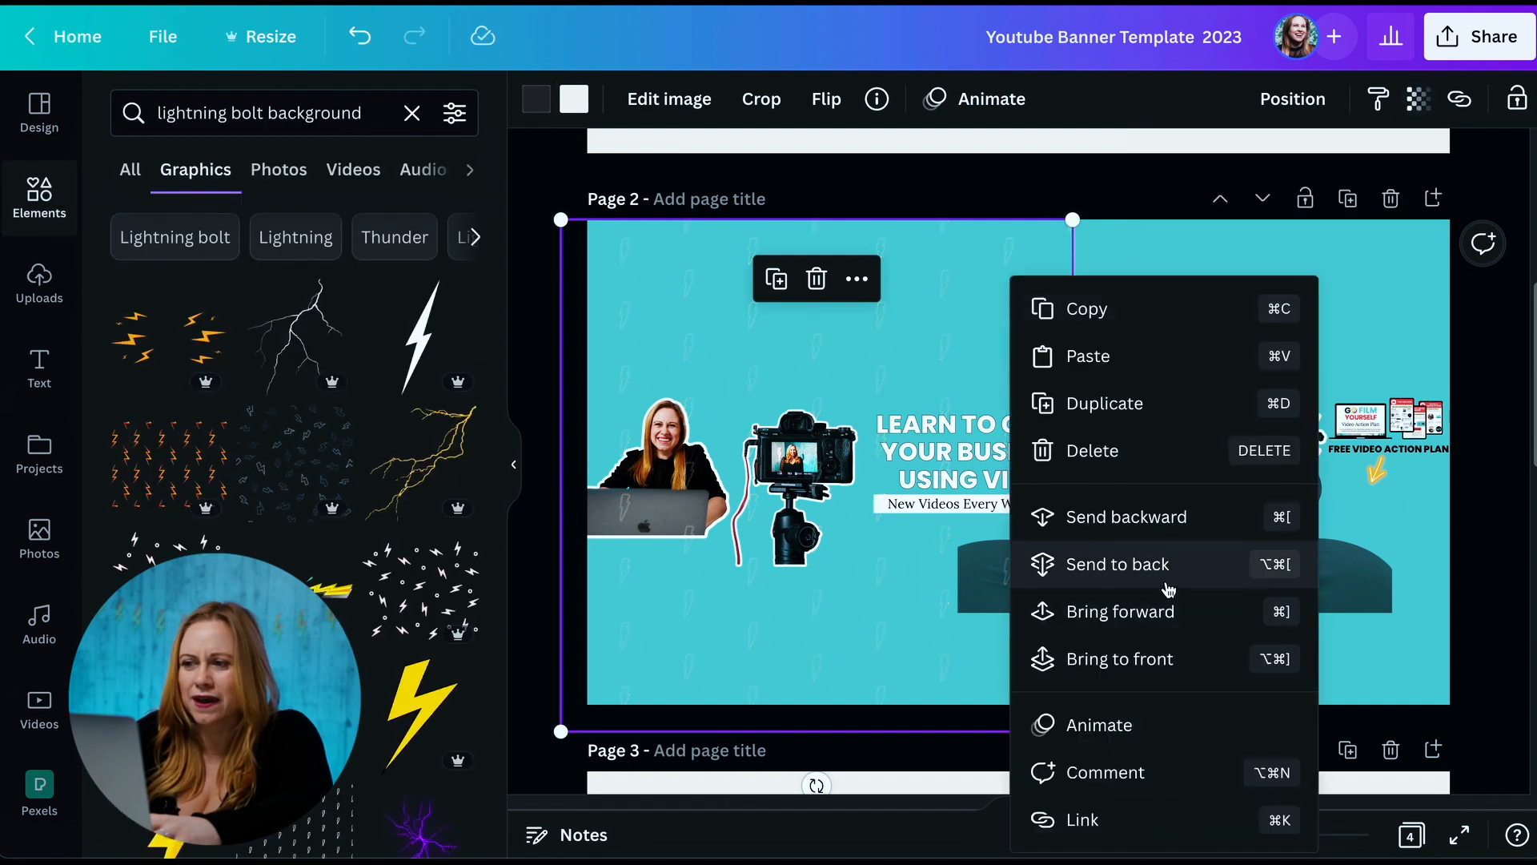
click(1168, 590)
Place a copy of the lightning bolt pattern over the banner's right side, send it to the back, and butt it against the first
drag(944, 359, 1477, 372)
right_click(1356, 438)
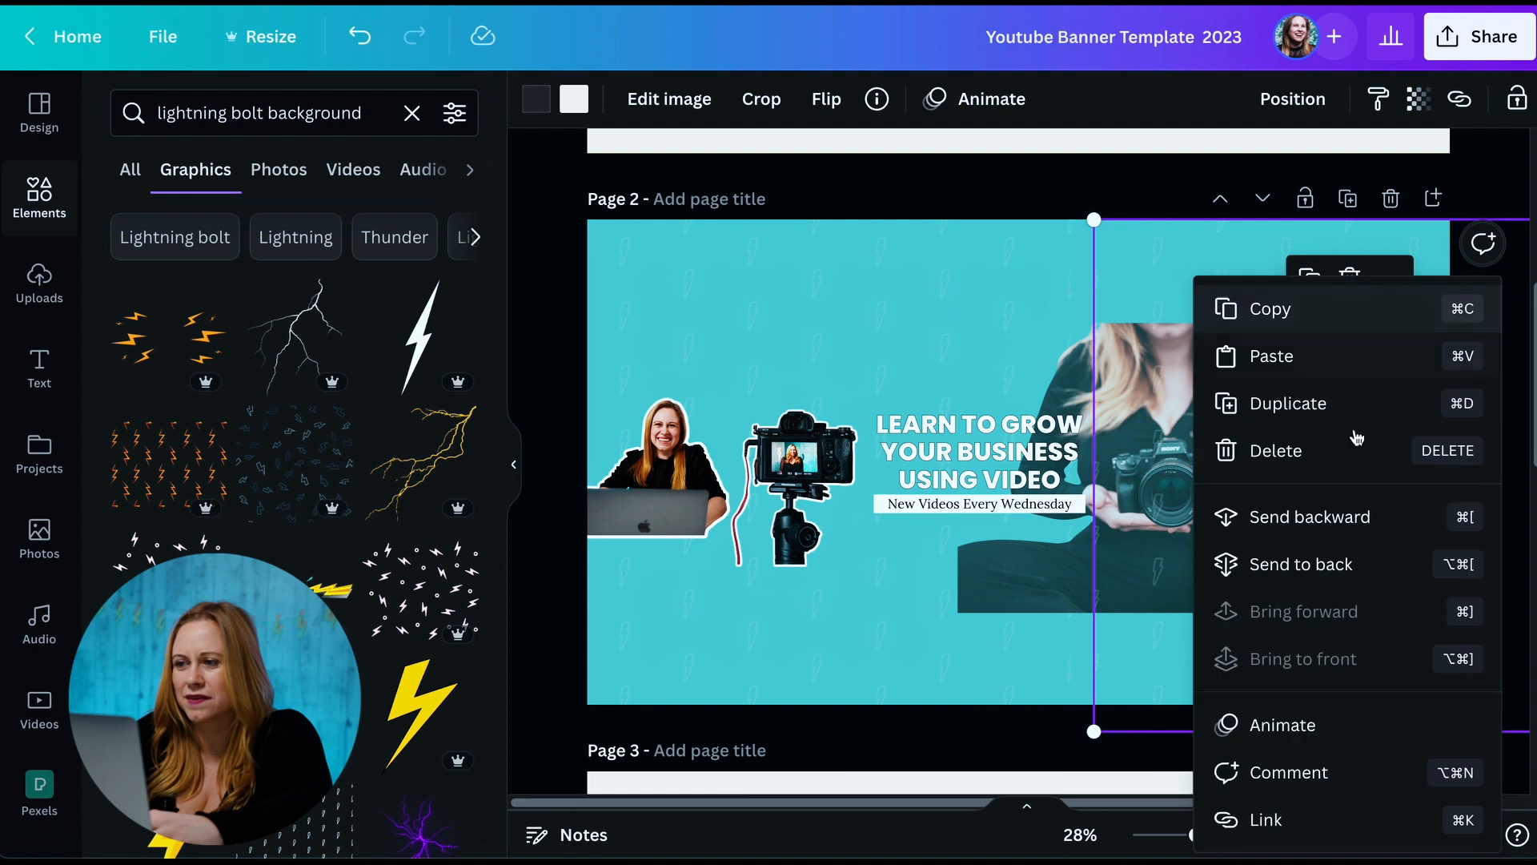
click(1358, 572)
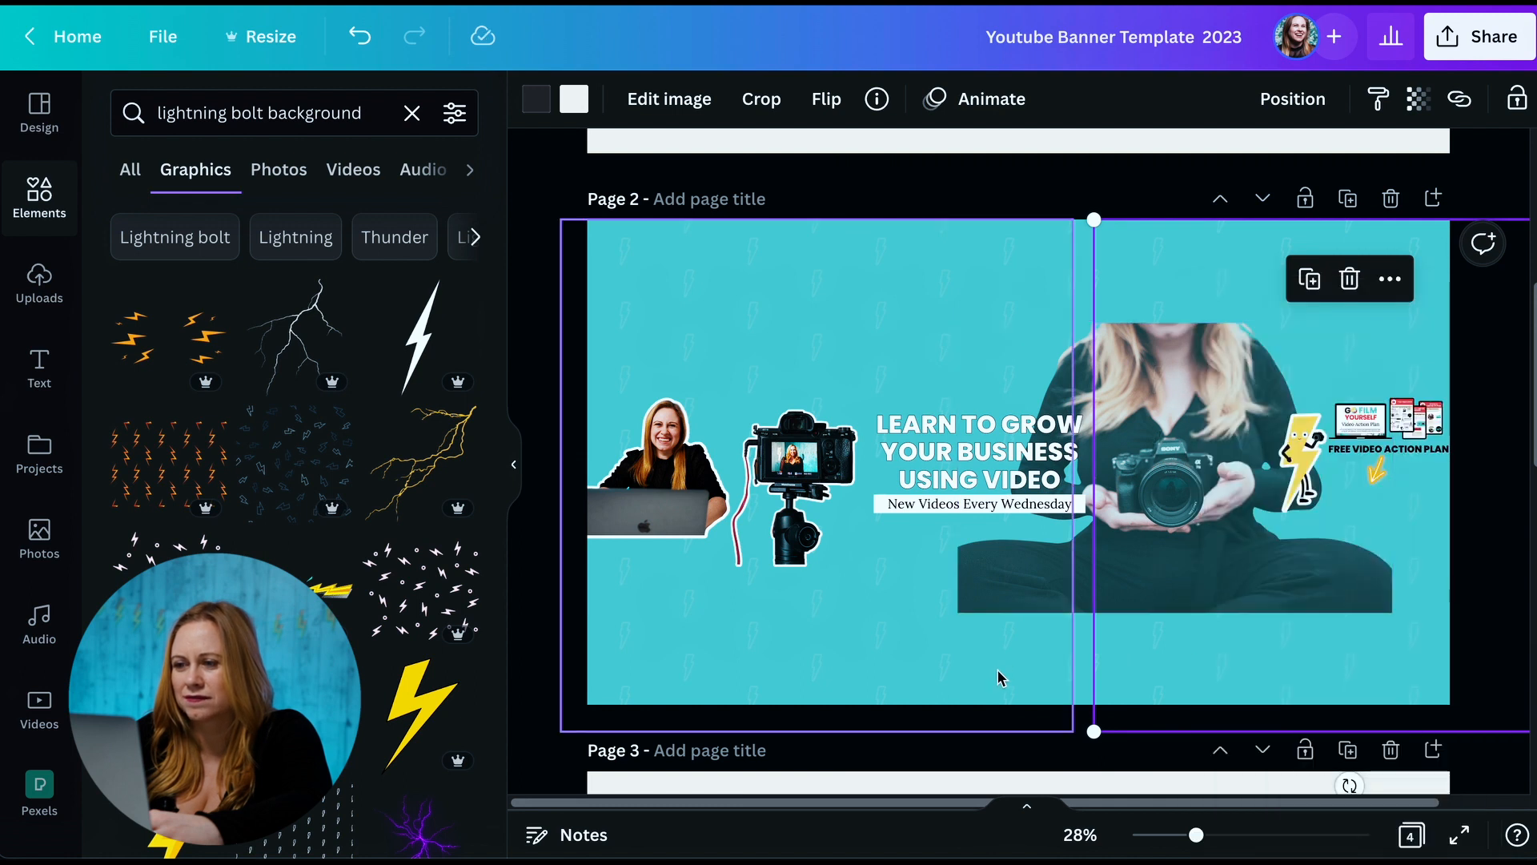
drag(1174, 686, 1153, 675)
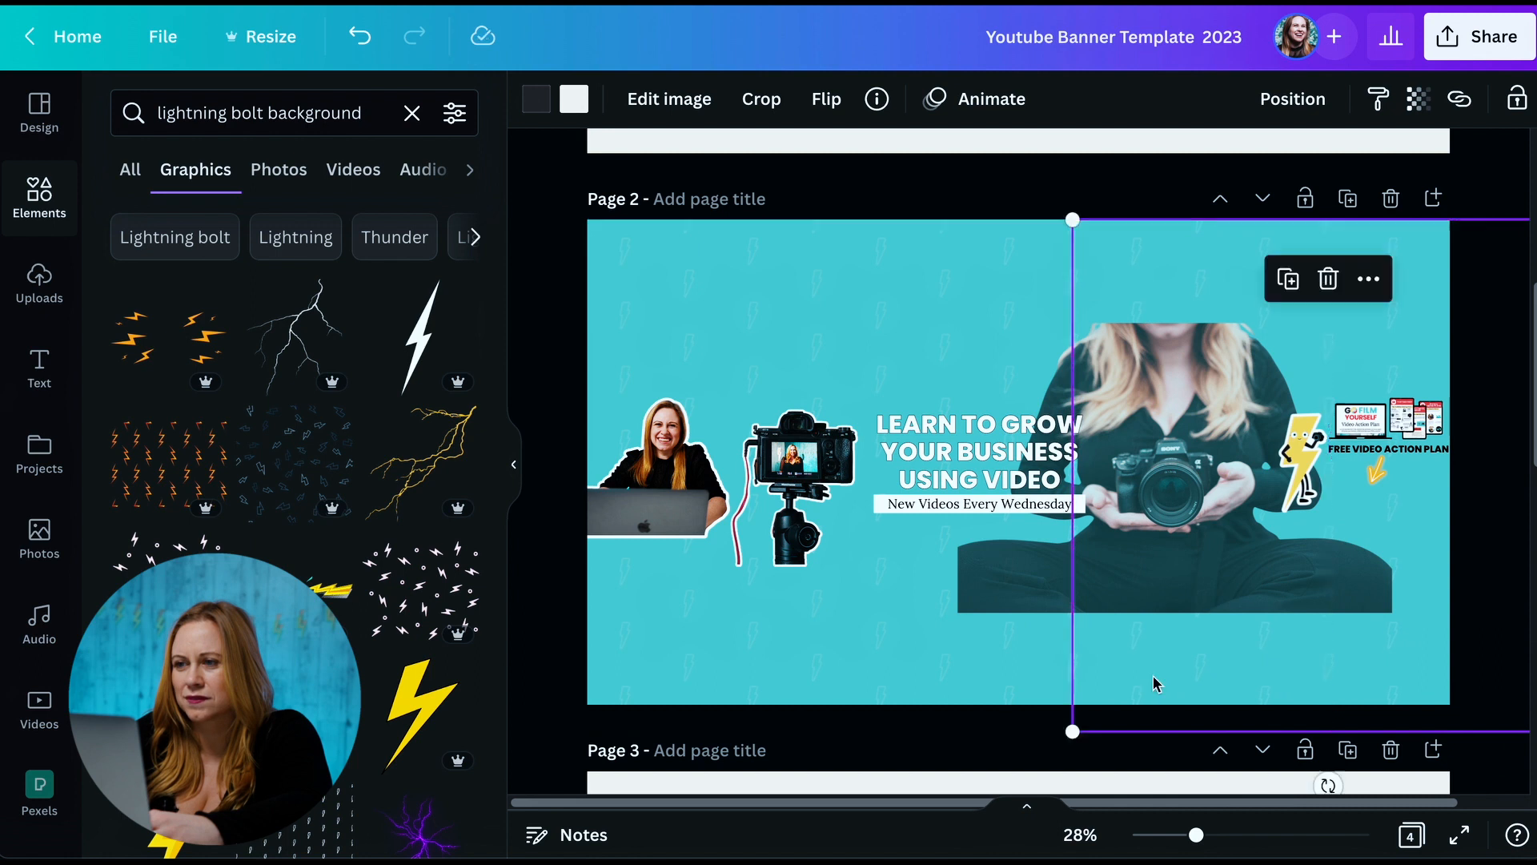
Download only page 2, the finished banner, as a PNG
click(962, 200)
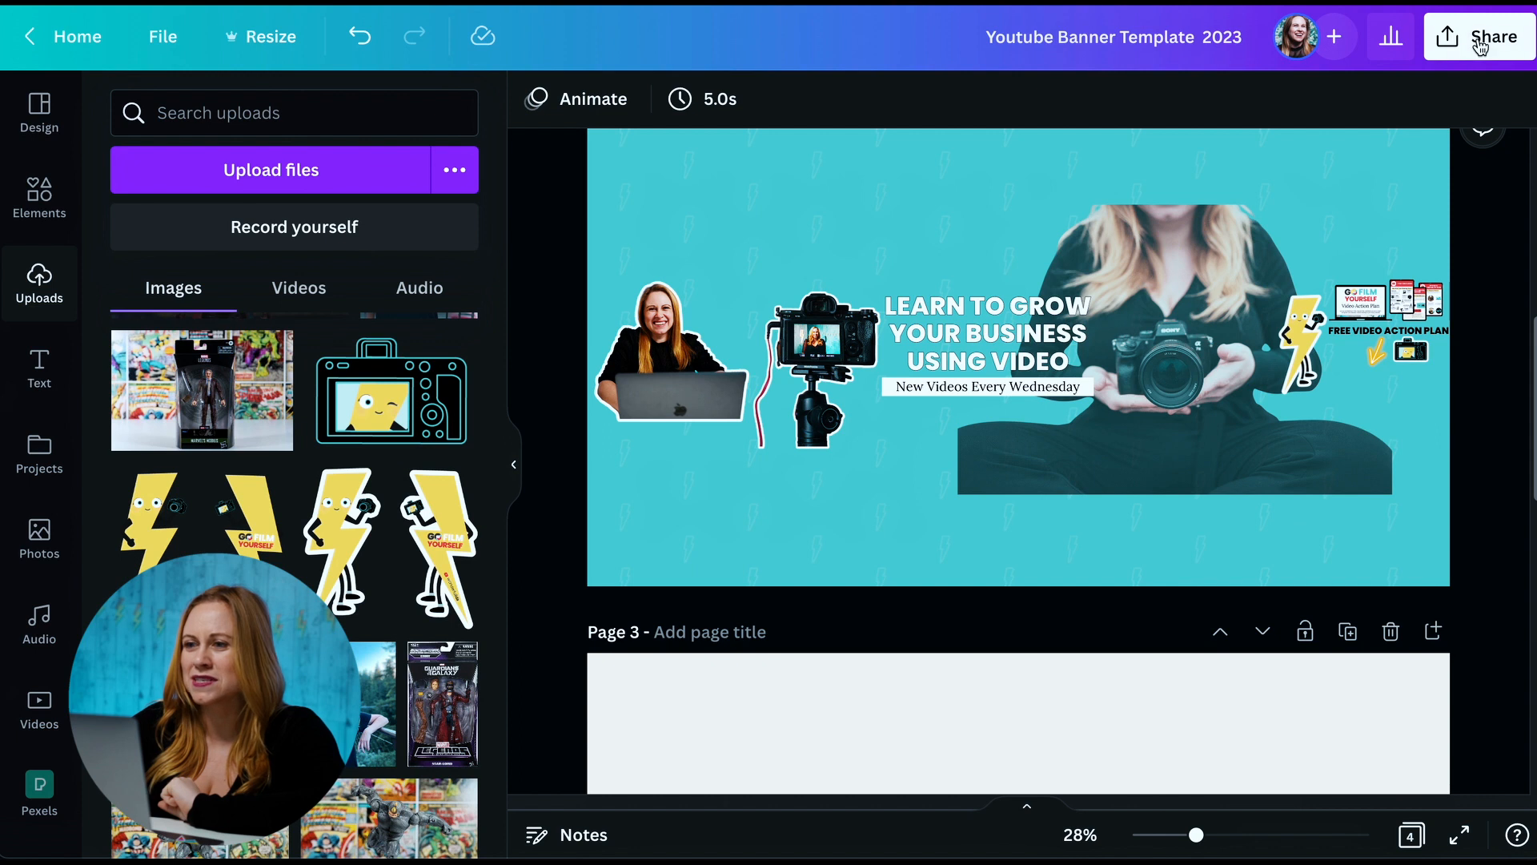
click(1481, 46)
click(1194, 605)
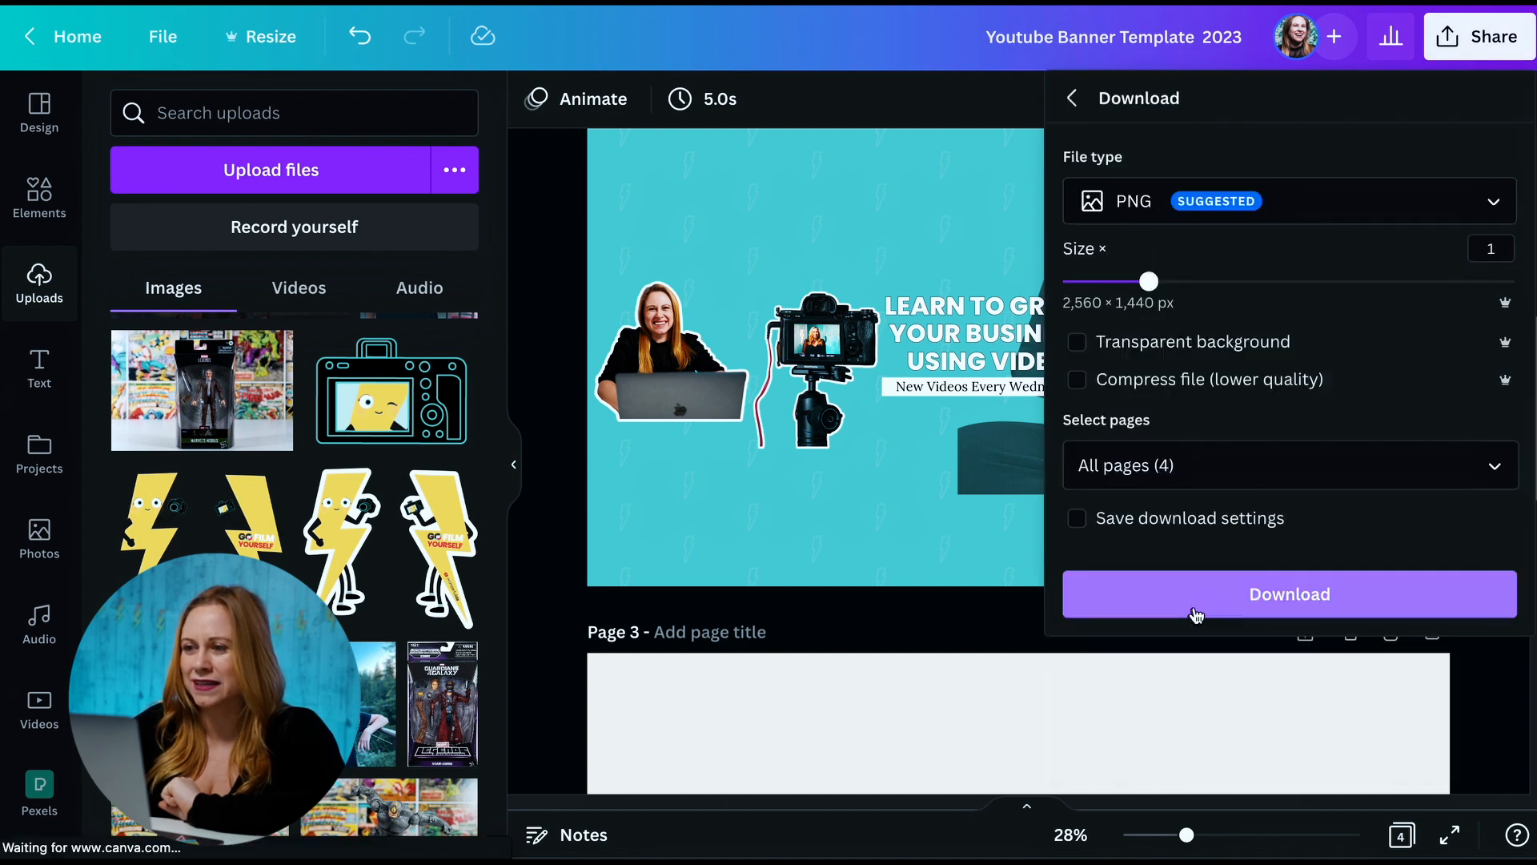
click(1488, 470)
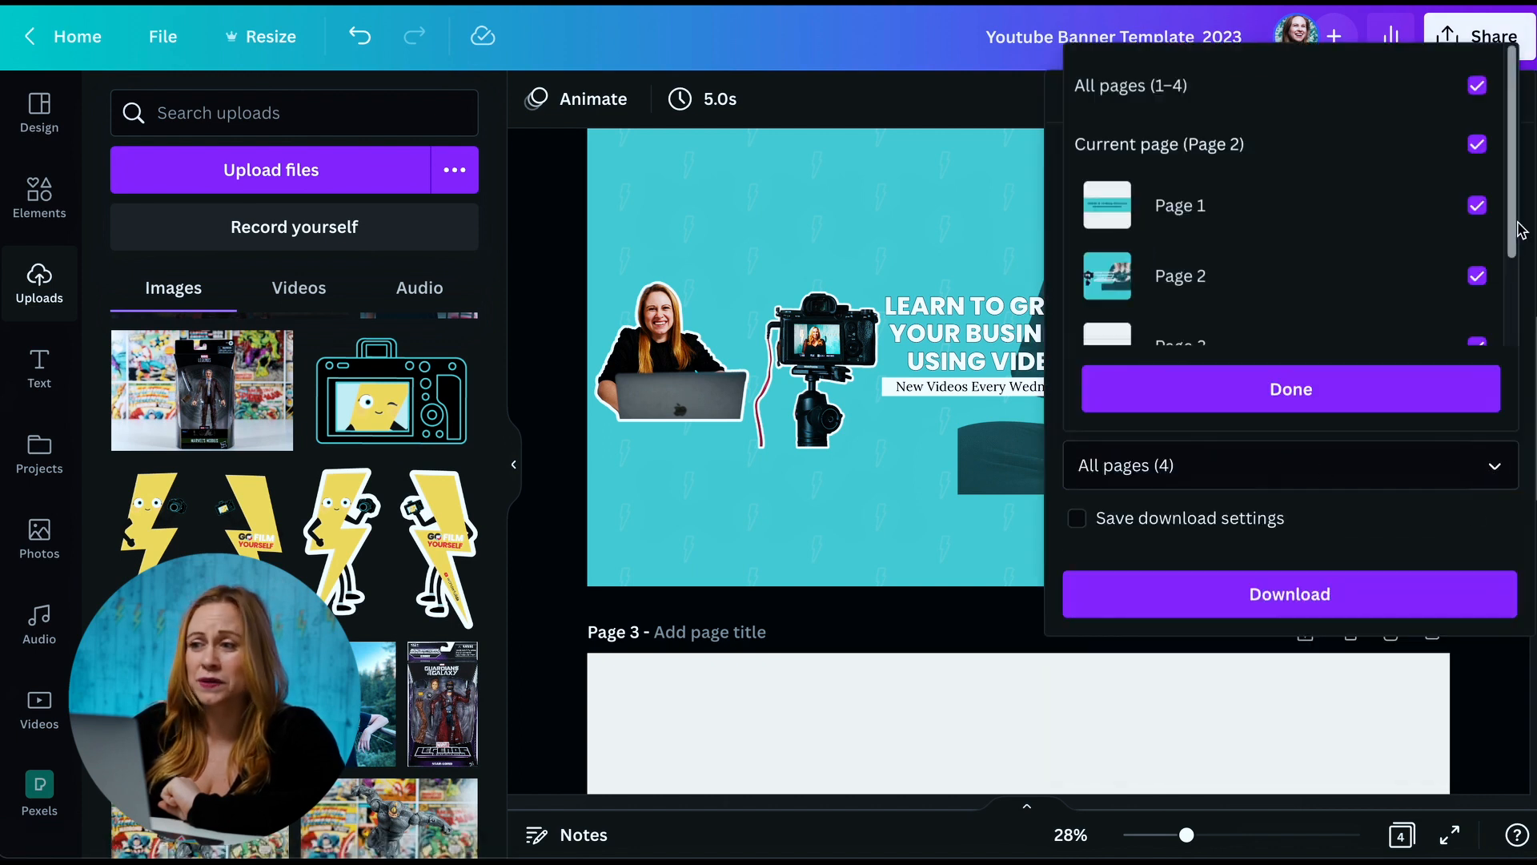
click(1478, 86)
scroll(1431, 230, down, 2)
click(1477, 159)
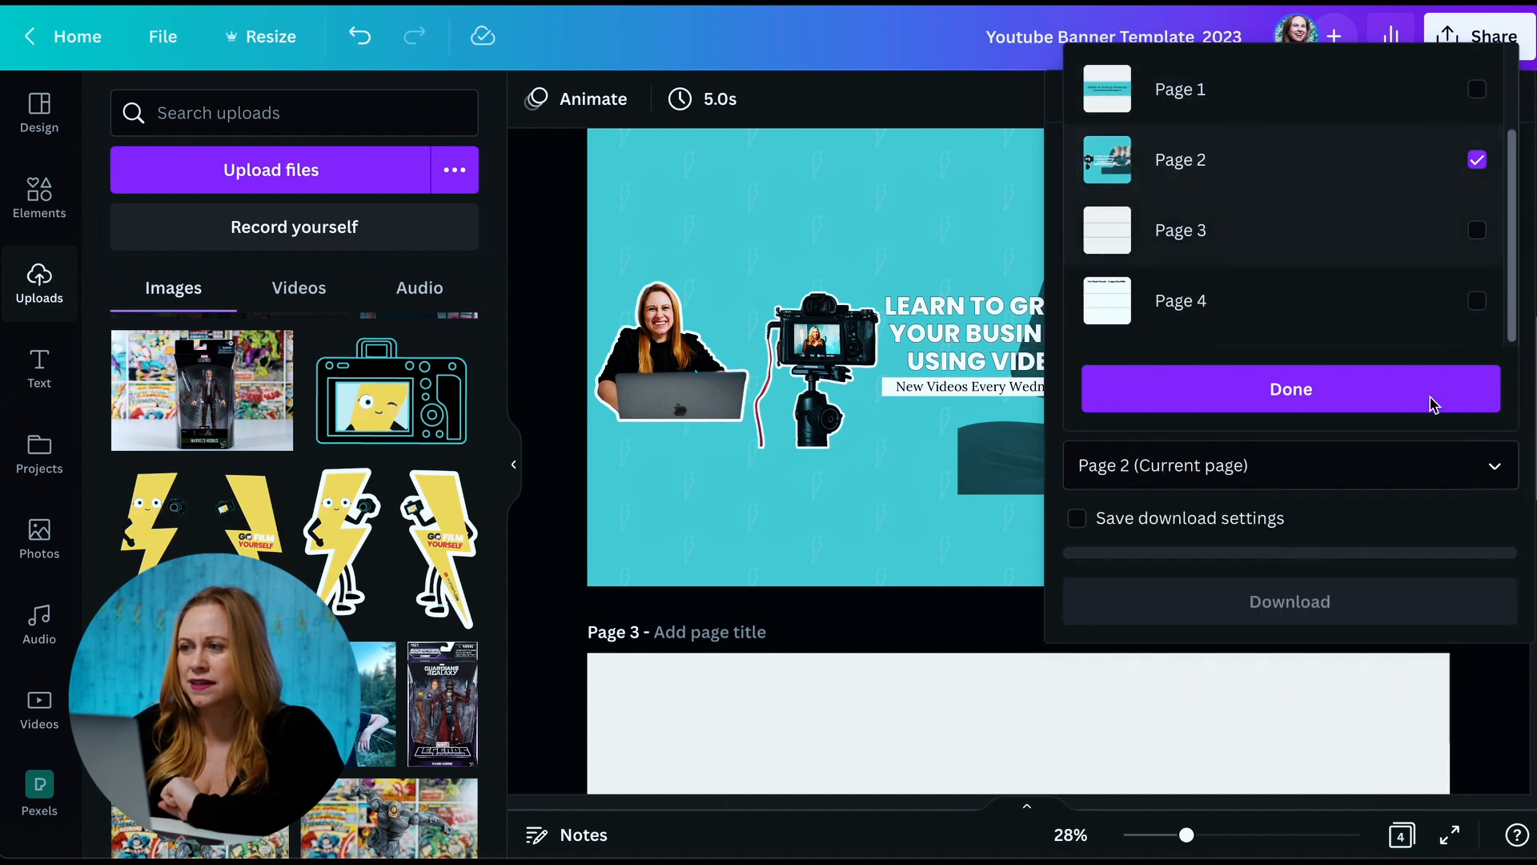
click(1313, 390)
click(1329, 594)
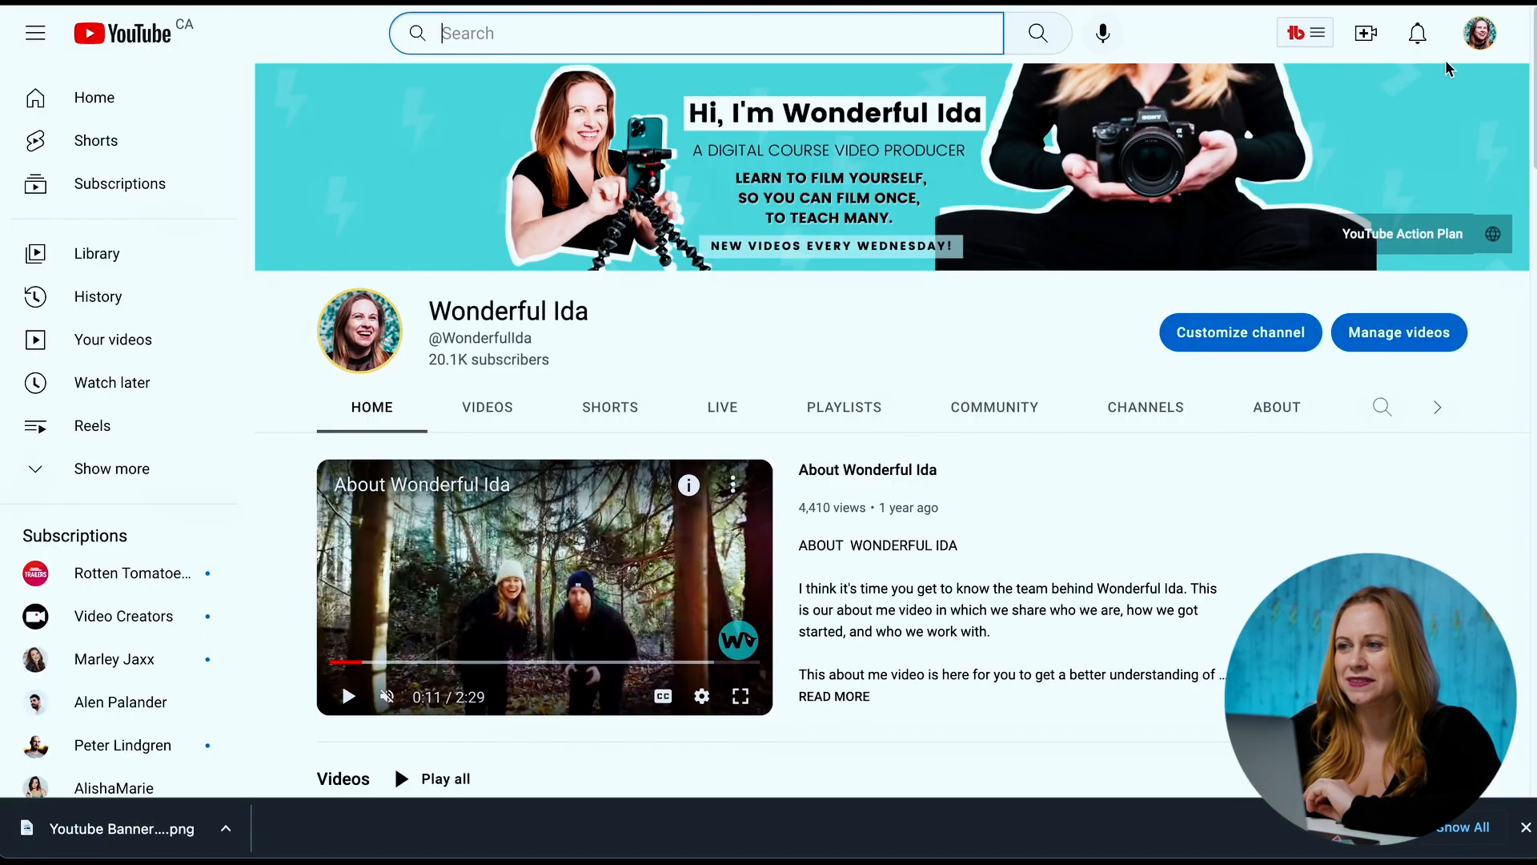
Switch to the YouTube channel page and open the channel's branding customization in YouTube Studio
click(1480, 33)
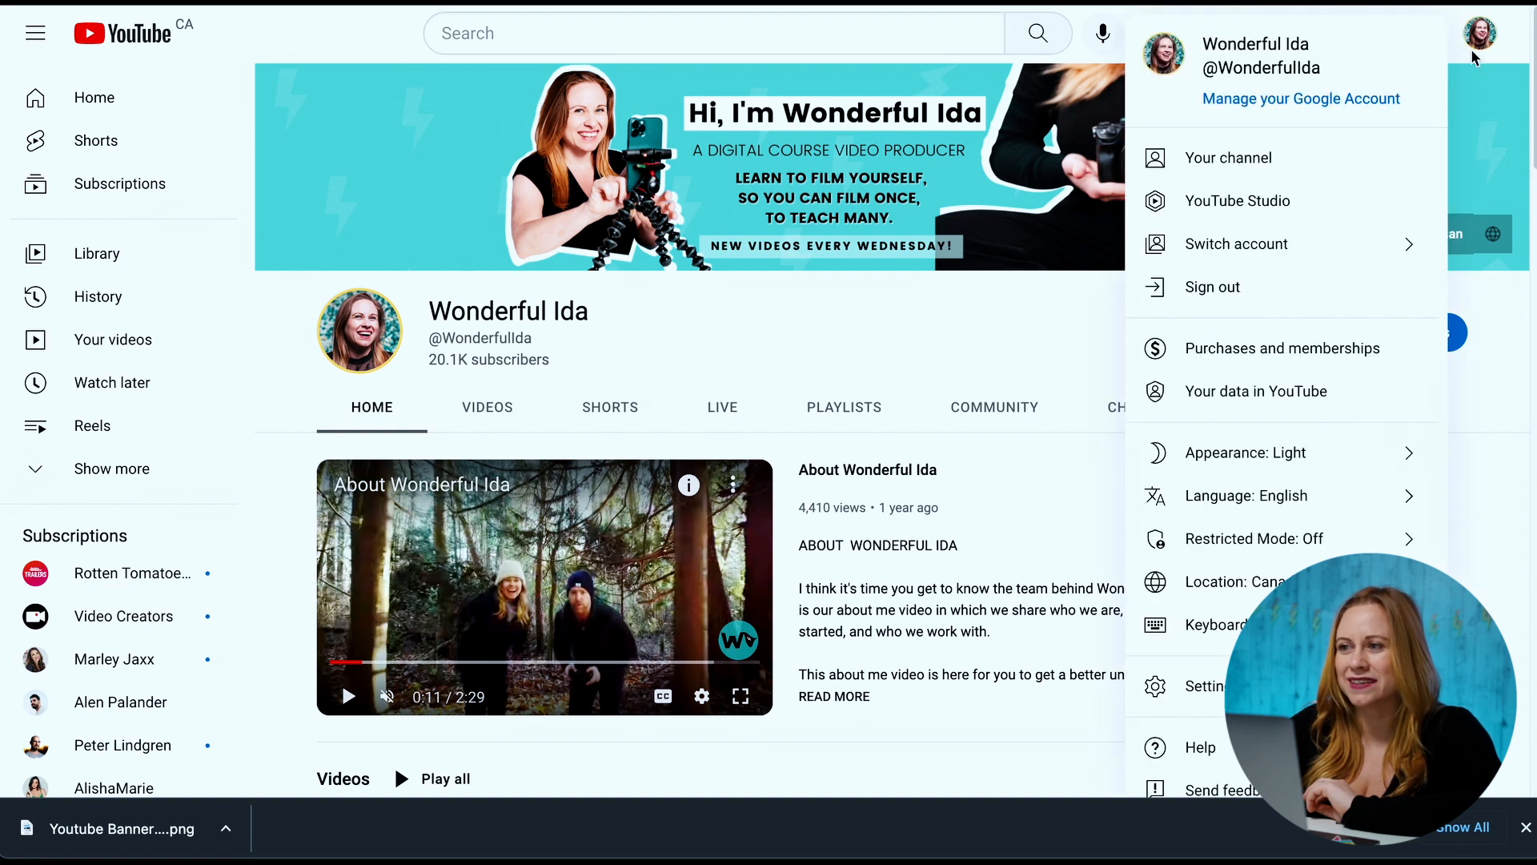
click(1288, 203)
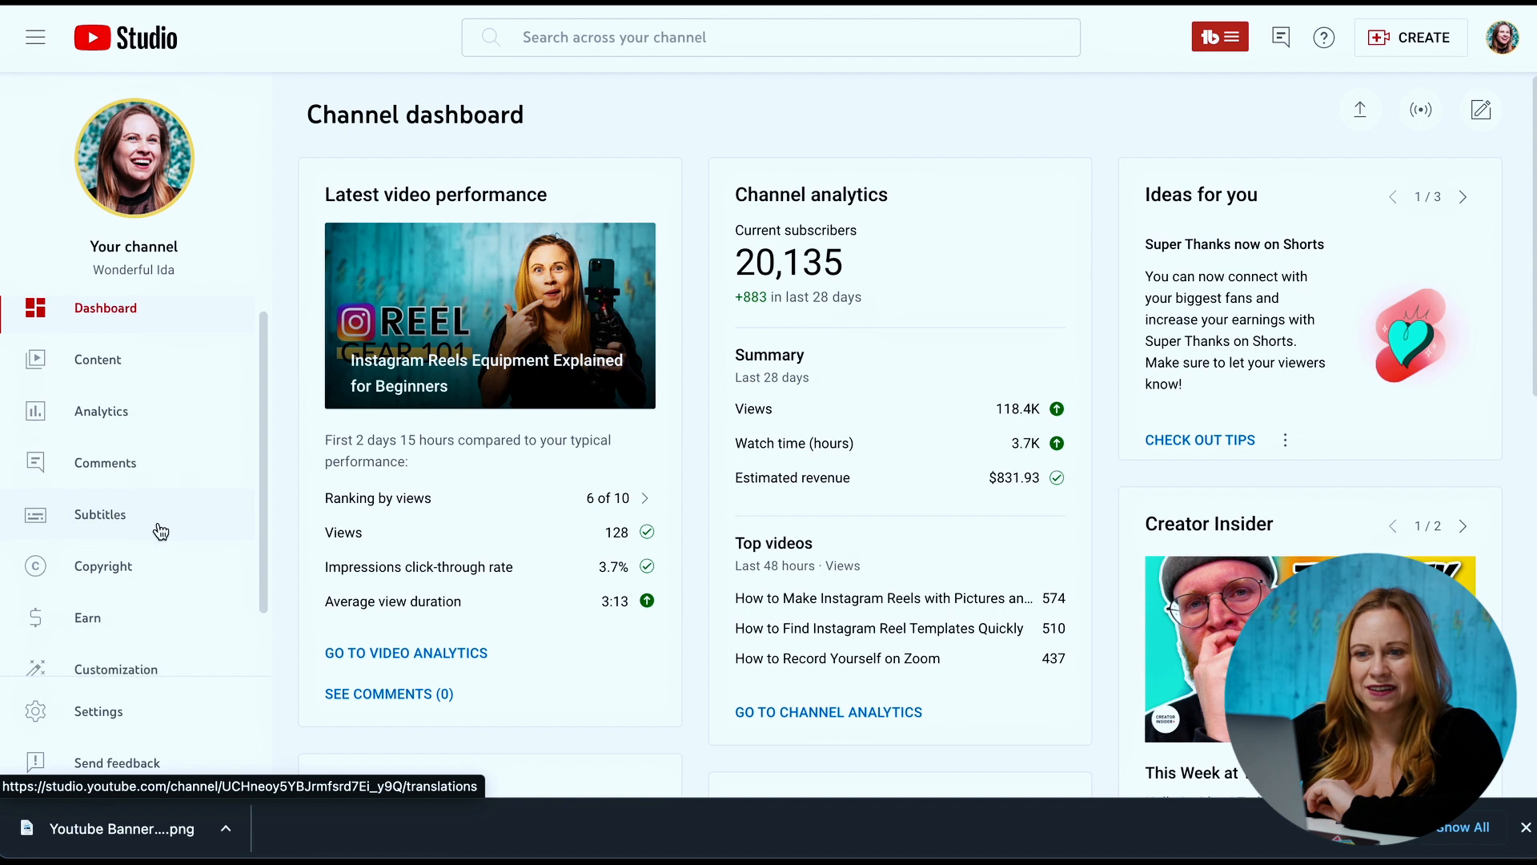
scroll(161, 531, down, 2)
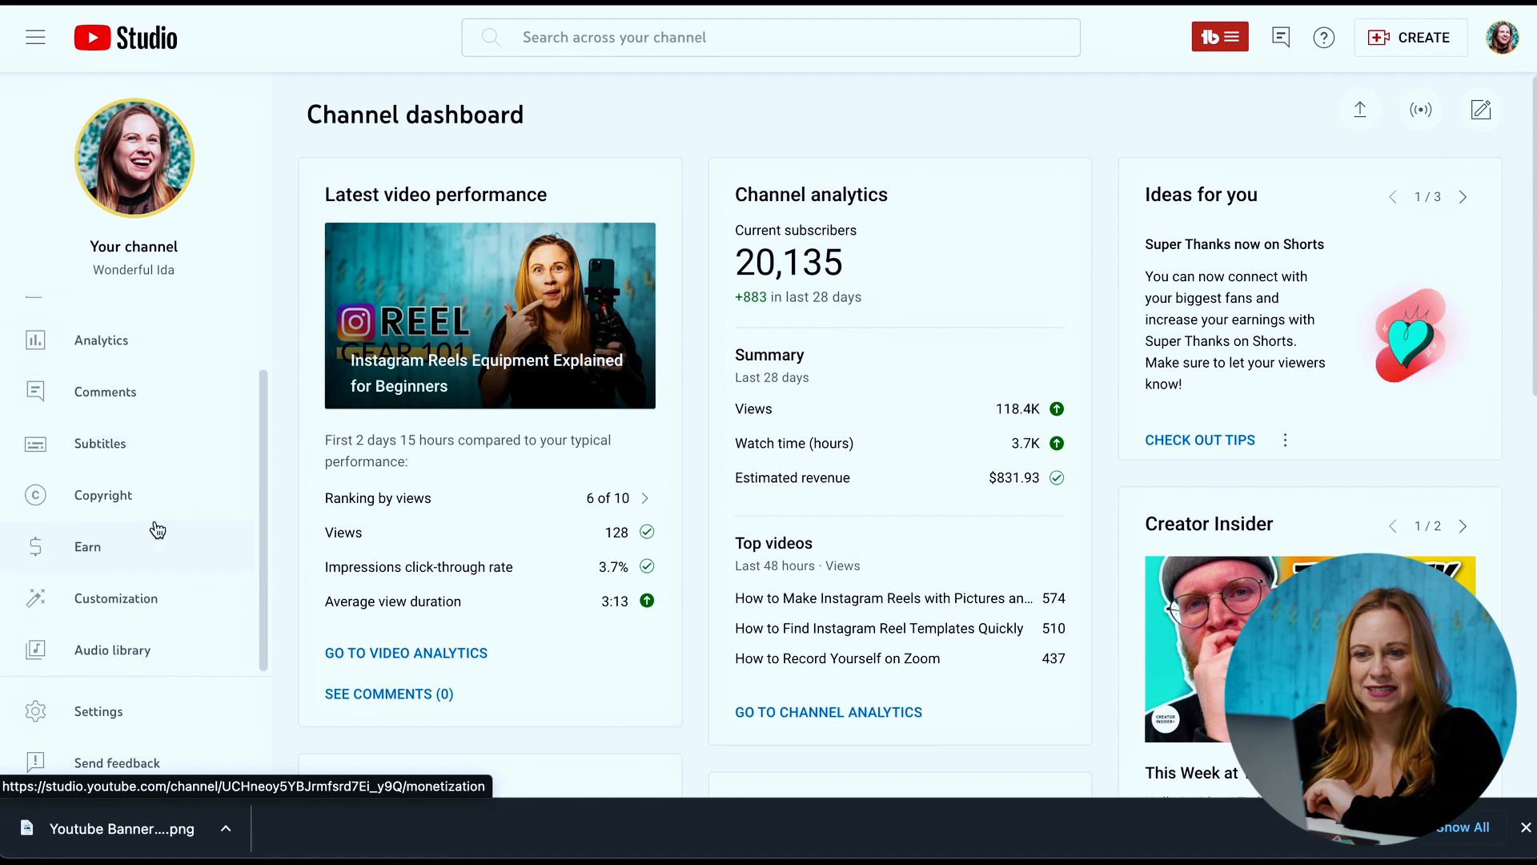
click(144, 601)
scroll(714, 440, down, 6)
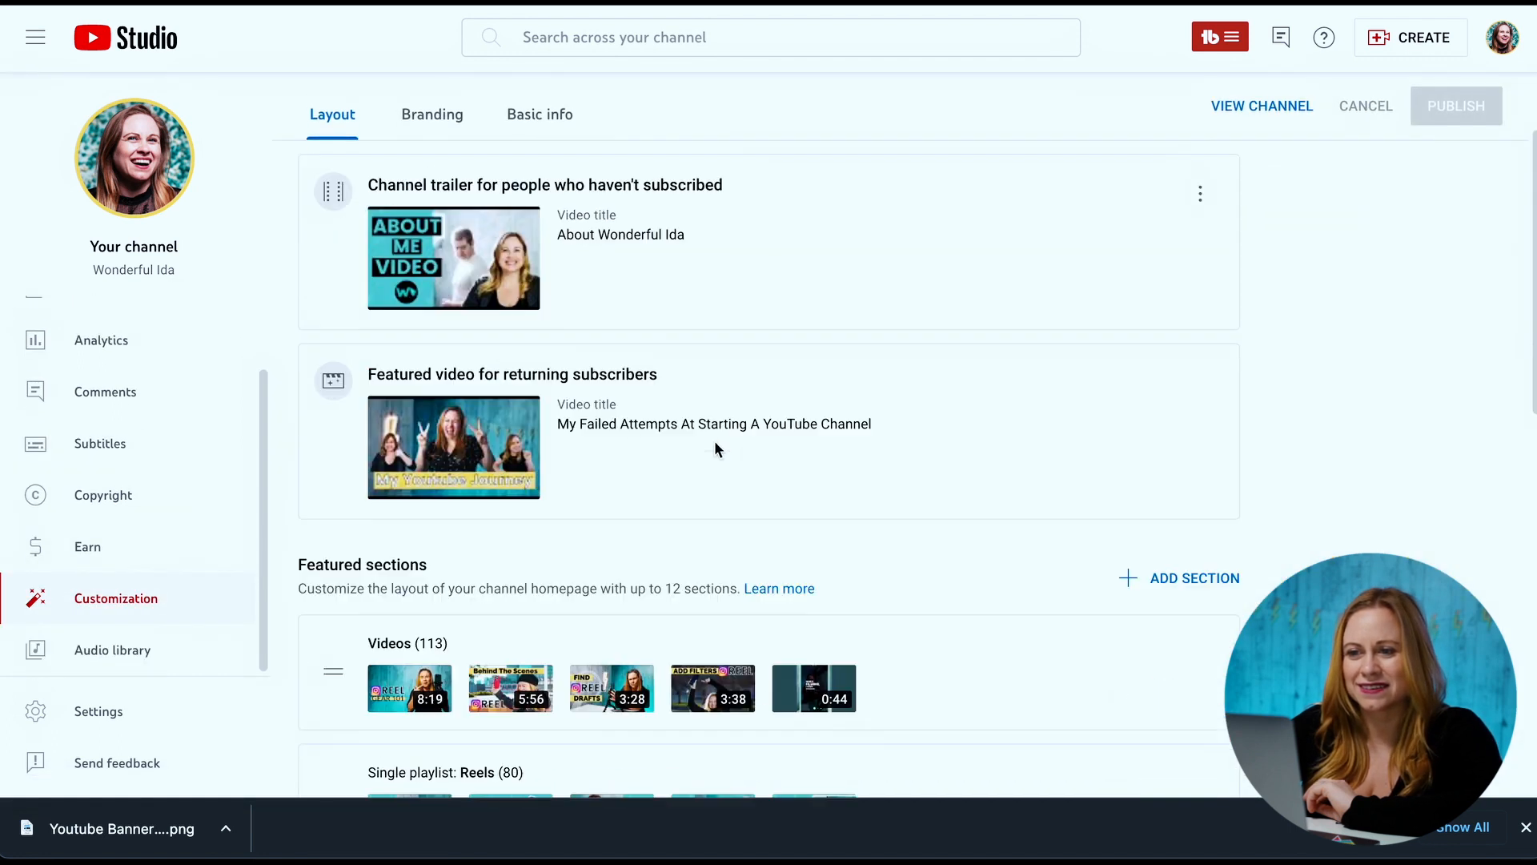
scroll(714, 440, up, 6)
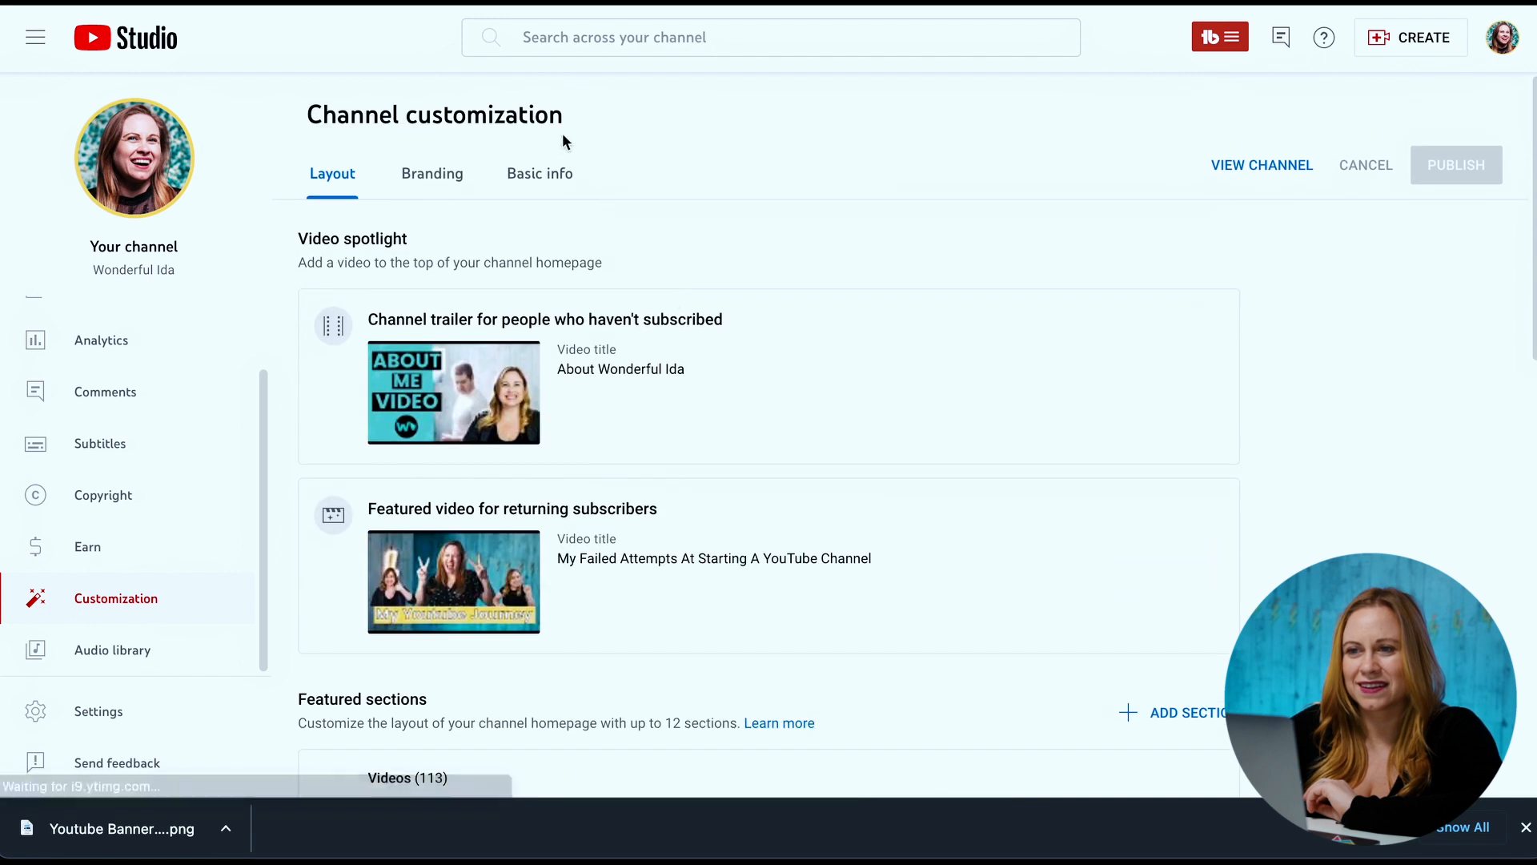
click(418, 176)
Replace the channel's banner image with the downloaded Youtube Banner Template 2023 PNG and accept the default banner crop
scroll(862, 443, down, 4)
click(662, 417)
click(668, 293)
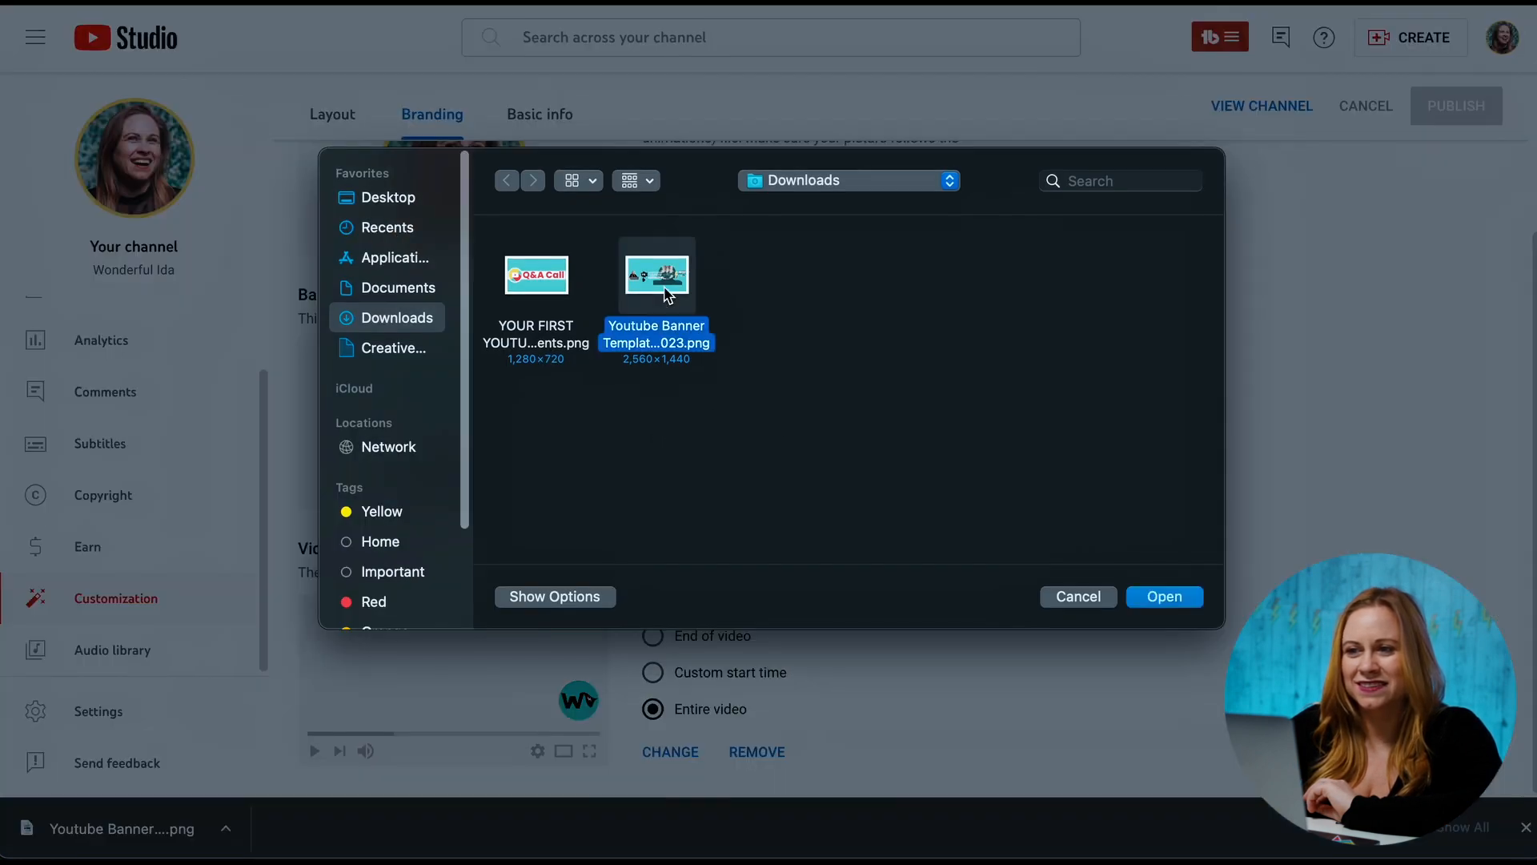
click(1185, 597)
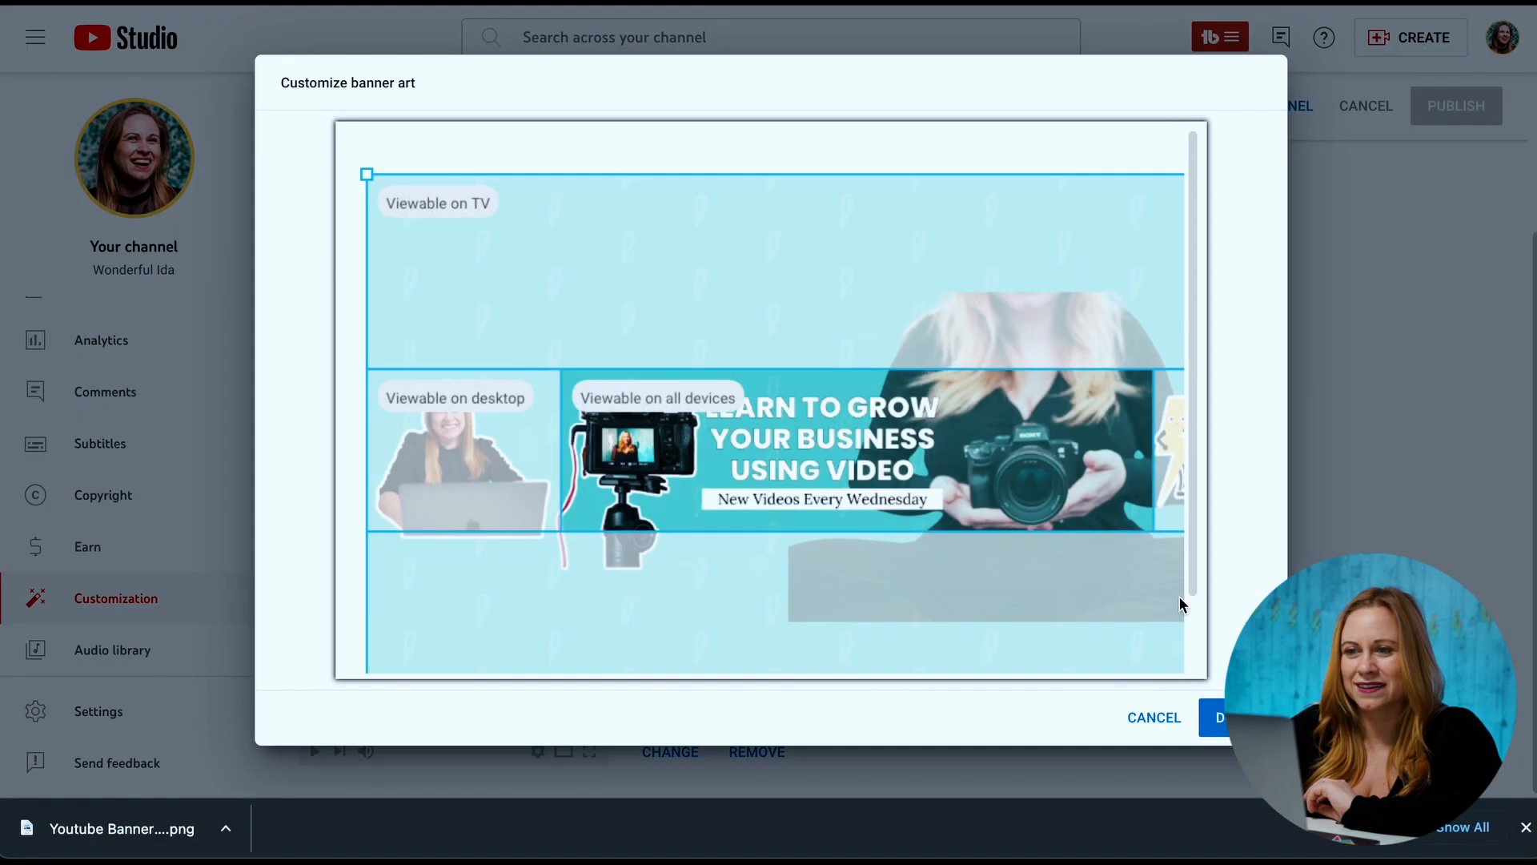
click(1205, 715)
Publish the branding changes and open the channel page to check the new banner
scroll(1108, 560, up, 3)
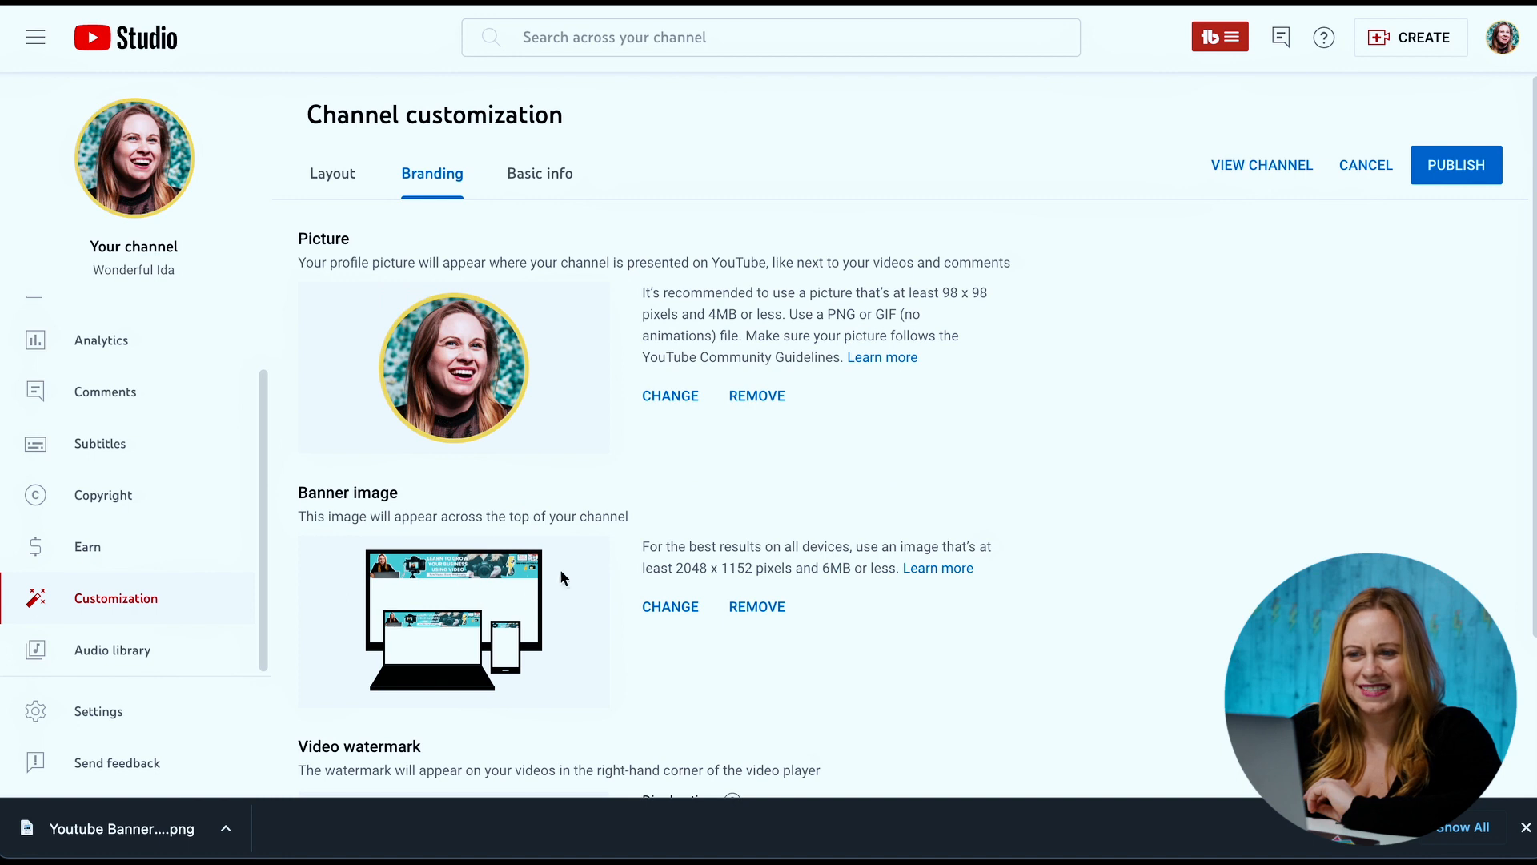
click(1451, 171)
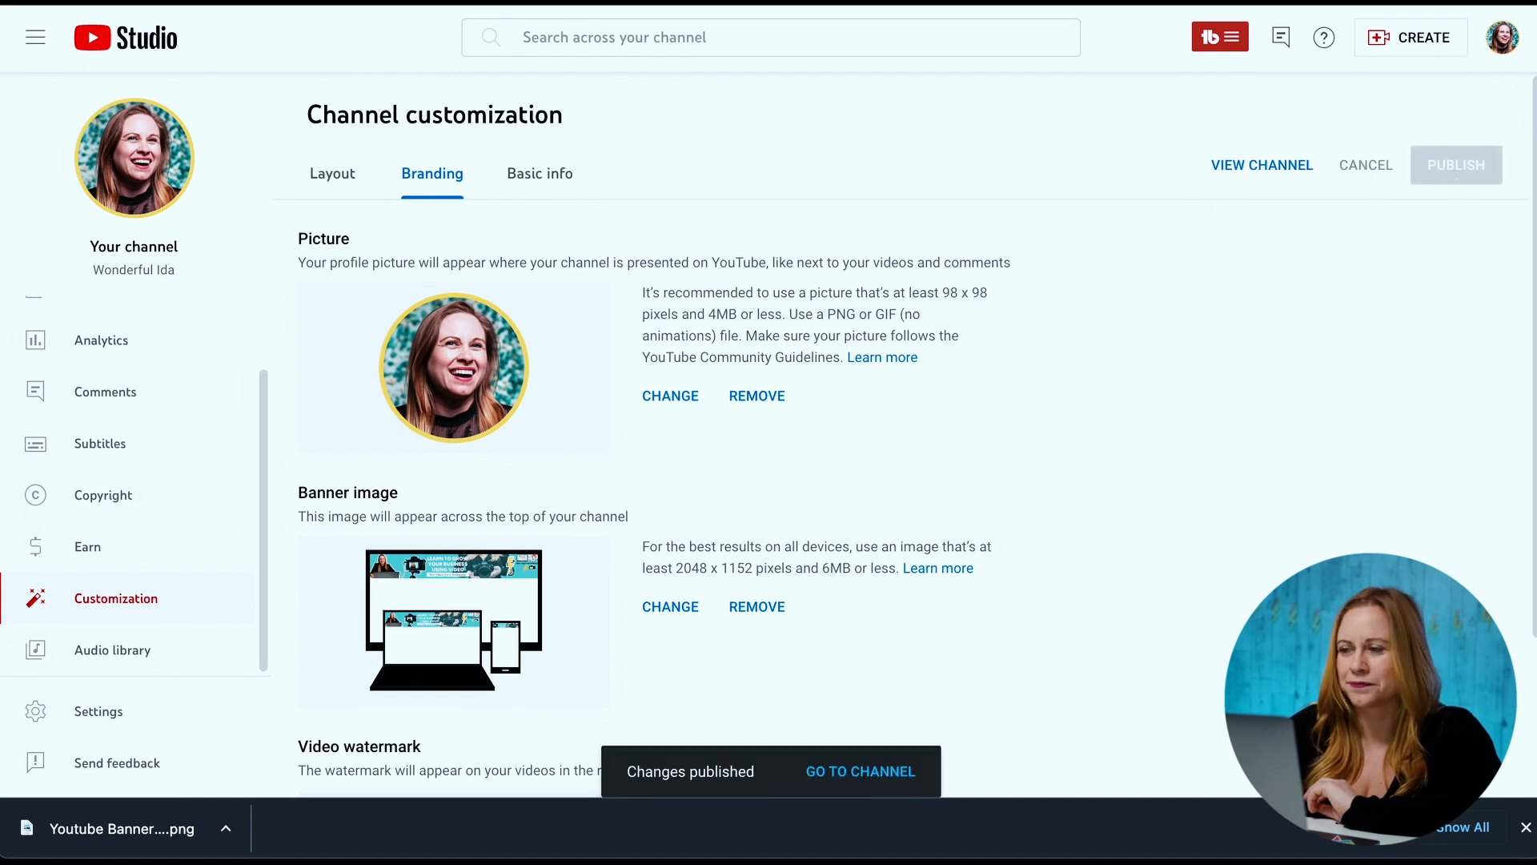
click(1499, 42)
click(1309, 164)
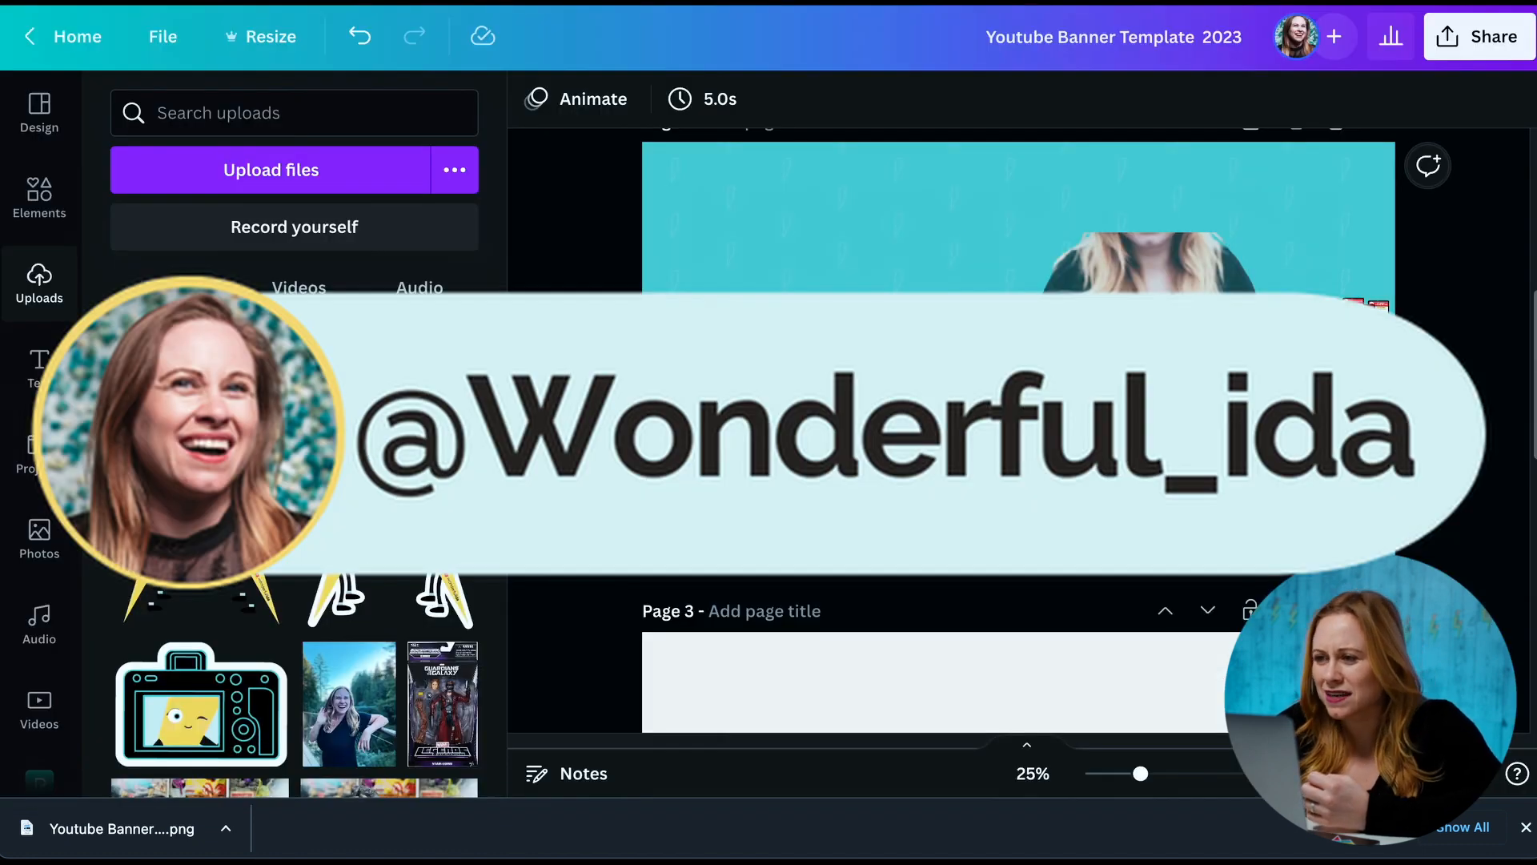
Switch back to Canva and nudge the yellow lightning bolt character up slightly on the banner
click(1269, 360)
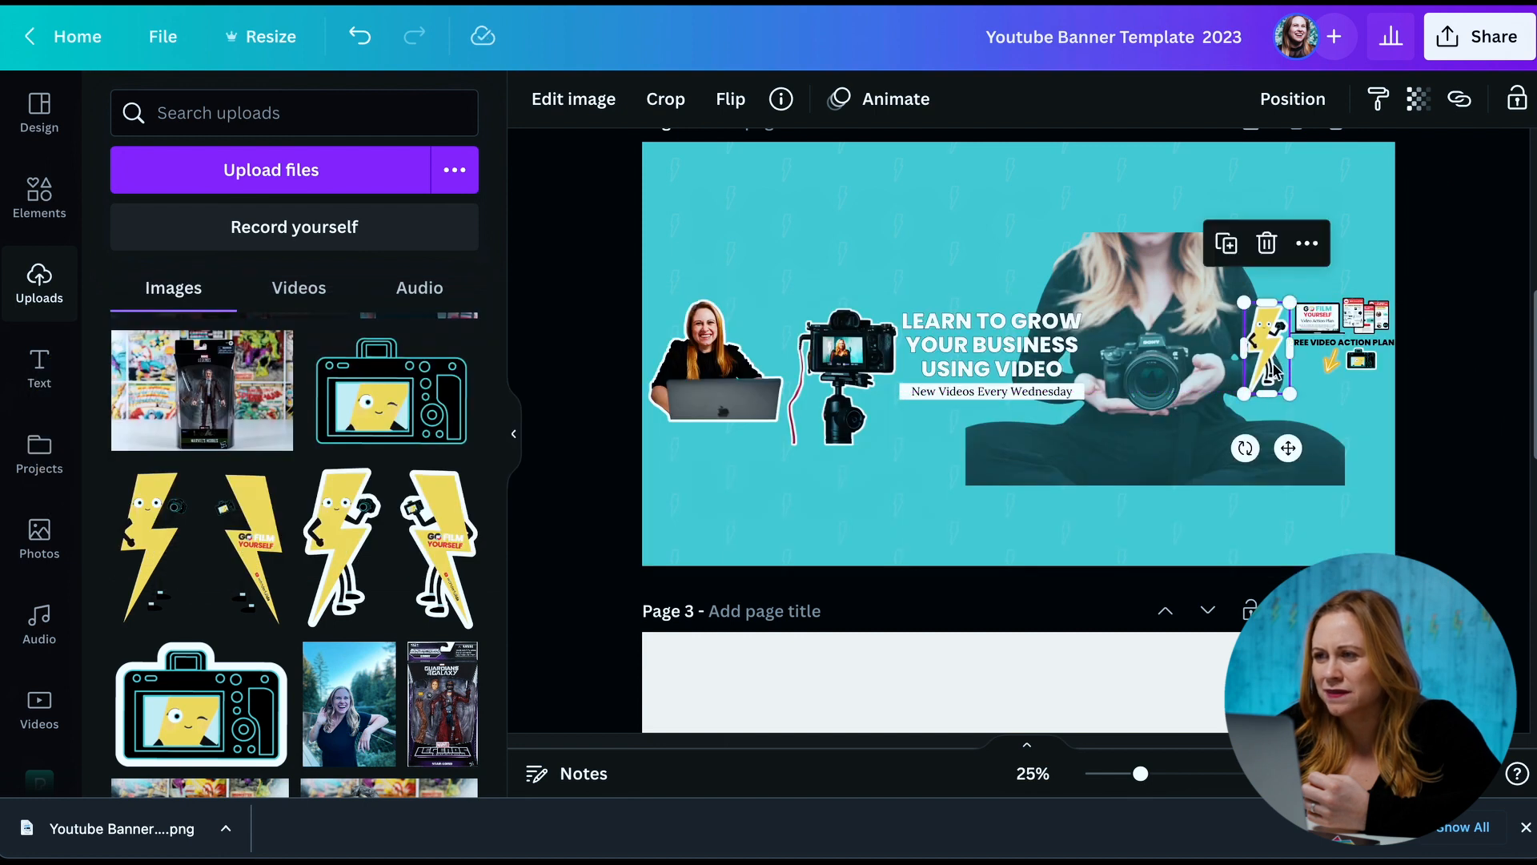
click(1480, 37)
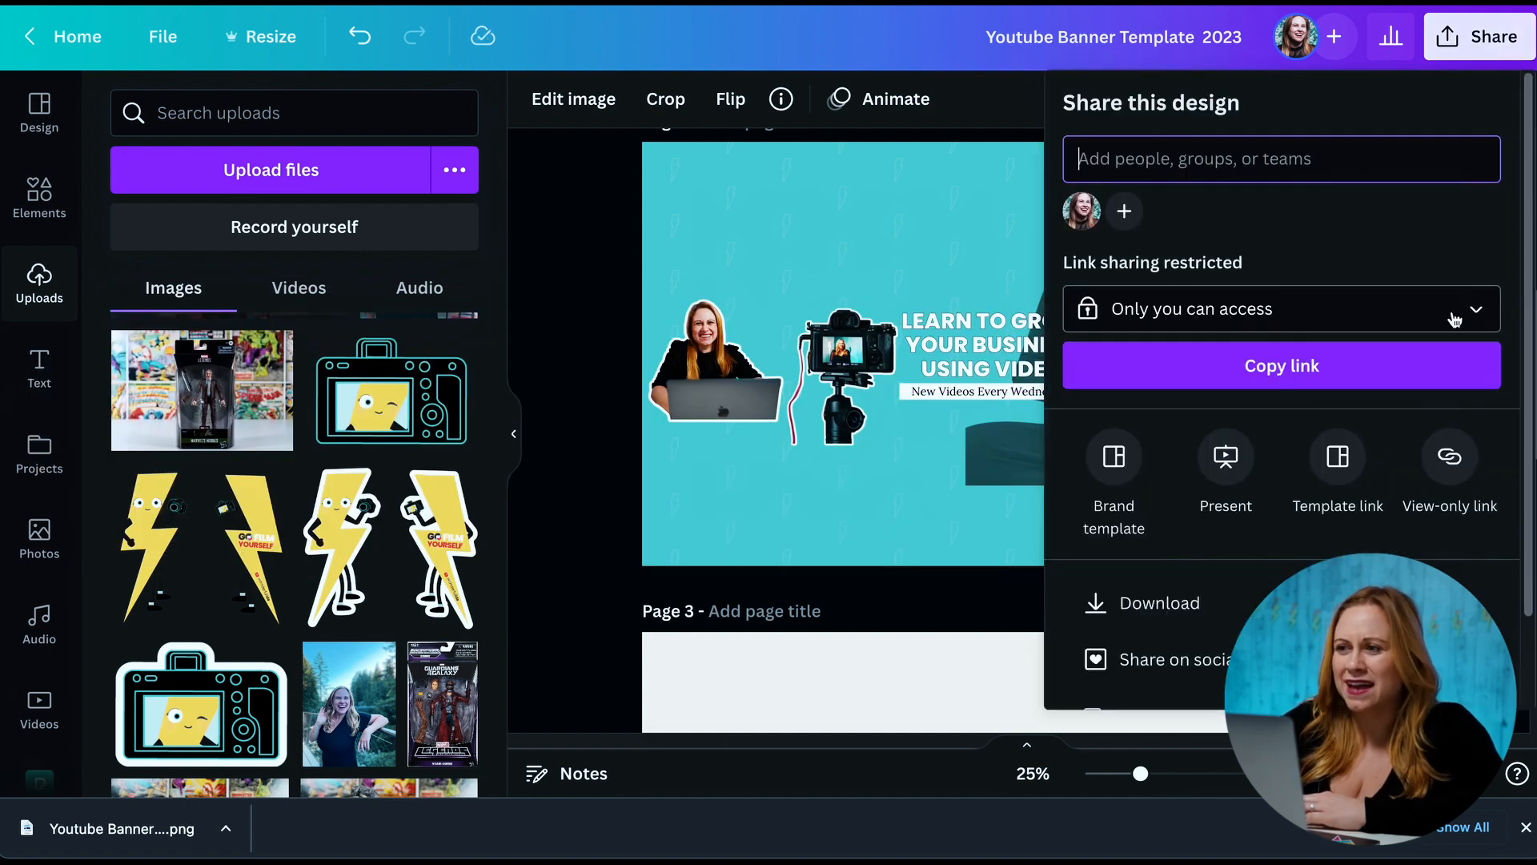
click(518, 200)
Download the adjusted banner again as a PNG, including only page 2
click(1491, 47)
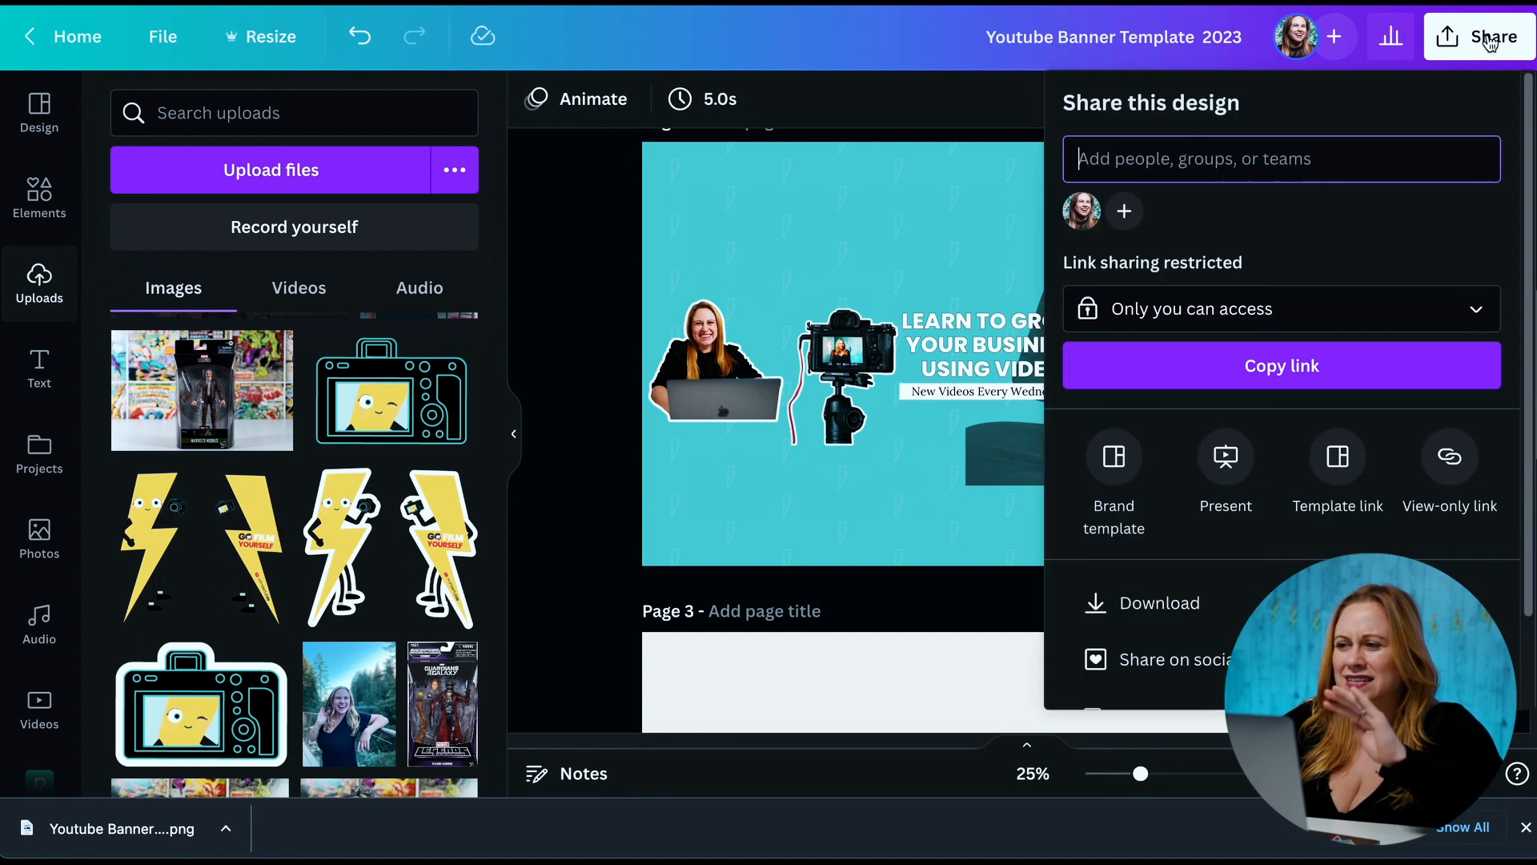
click(1101, 600)
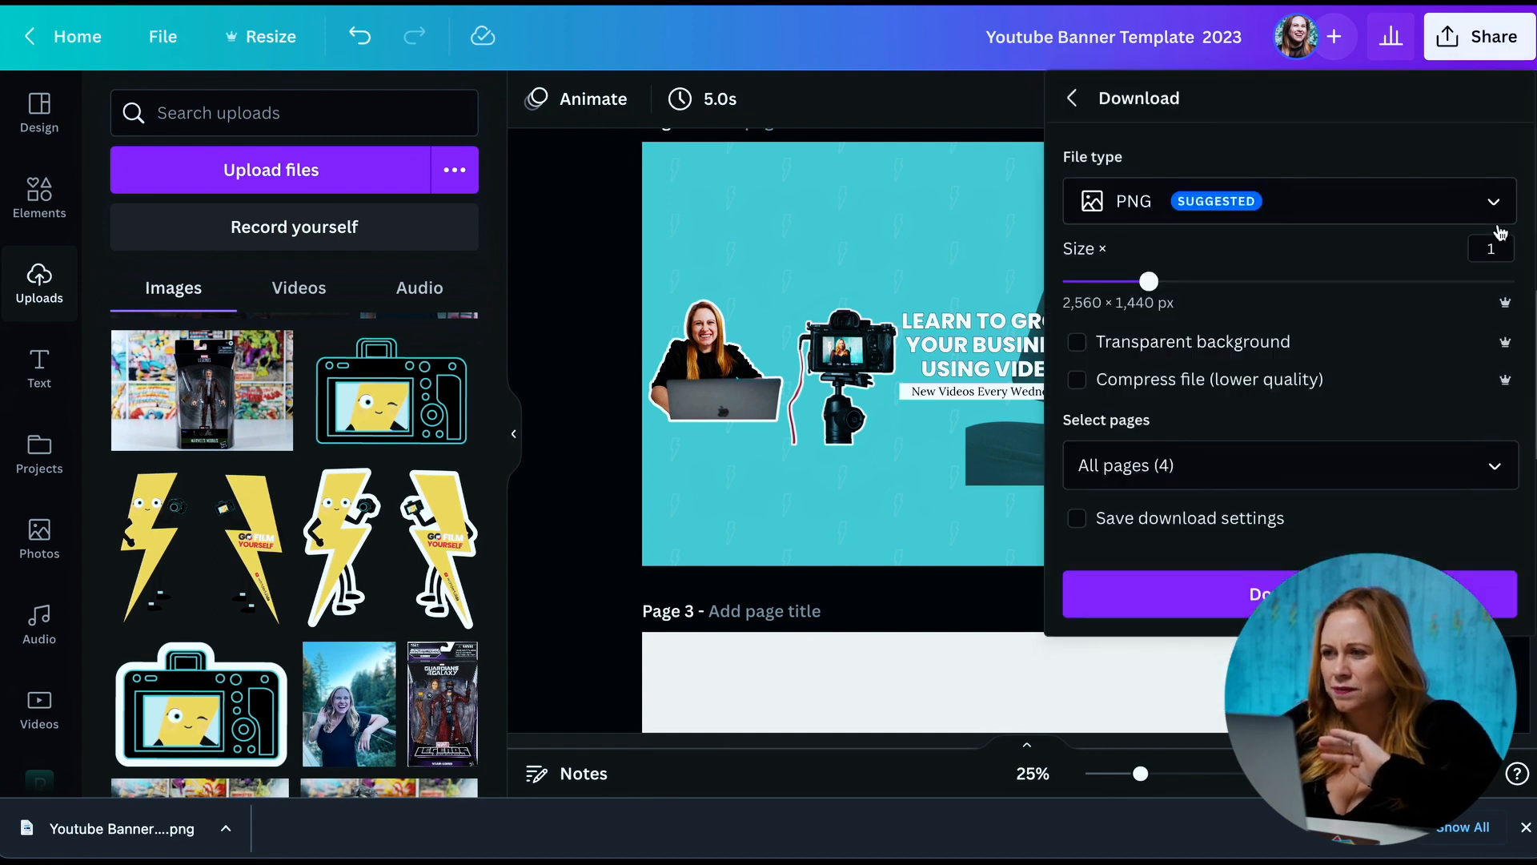
click(1496, 480)
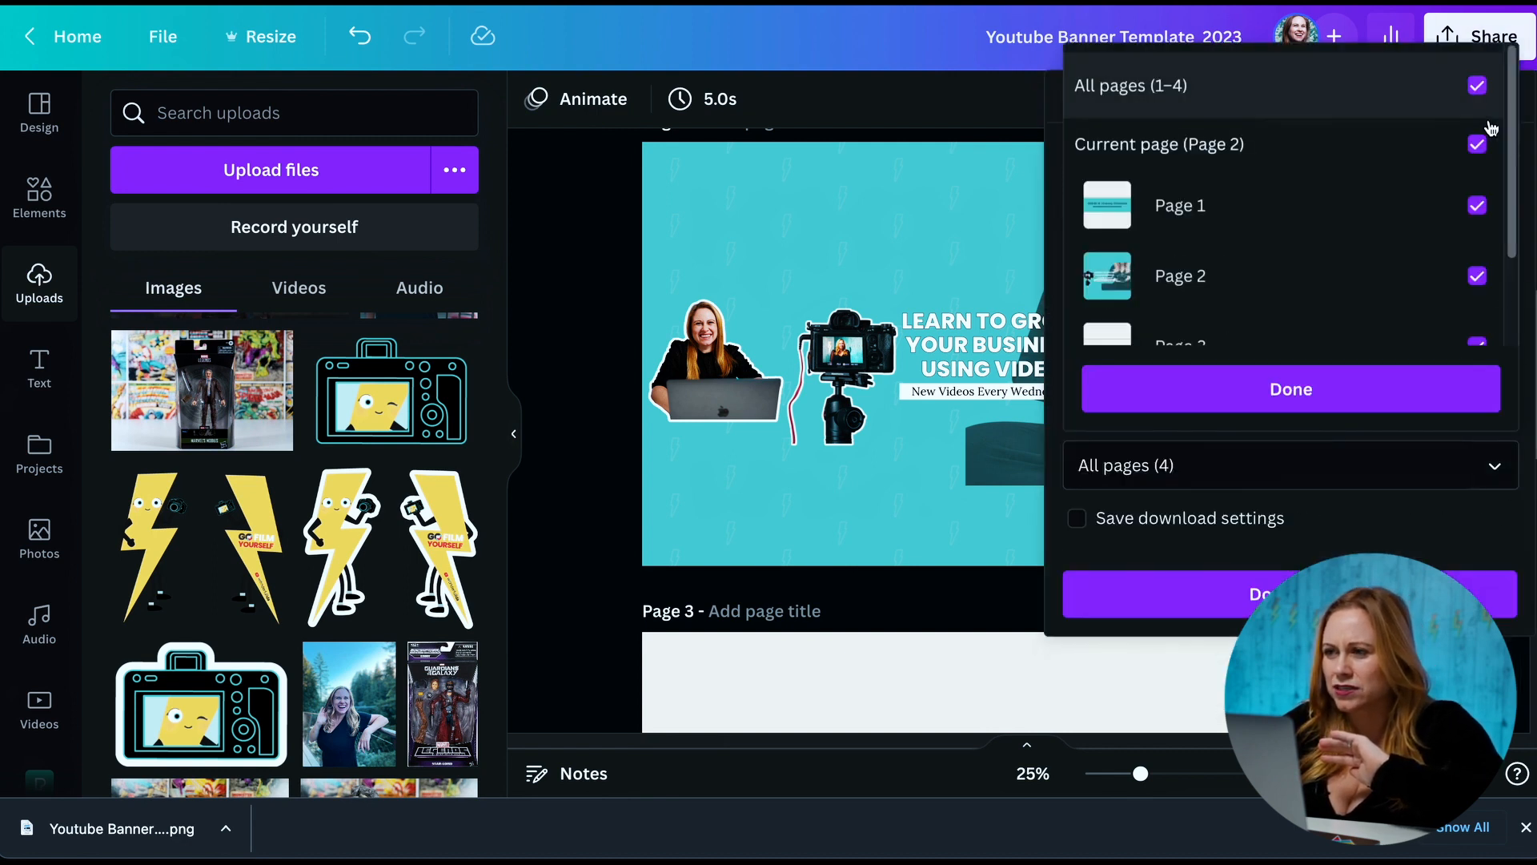
click(1477, 86)
click(1477, 275)
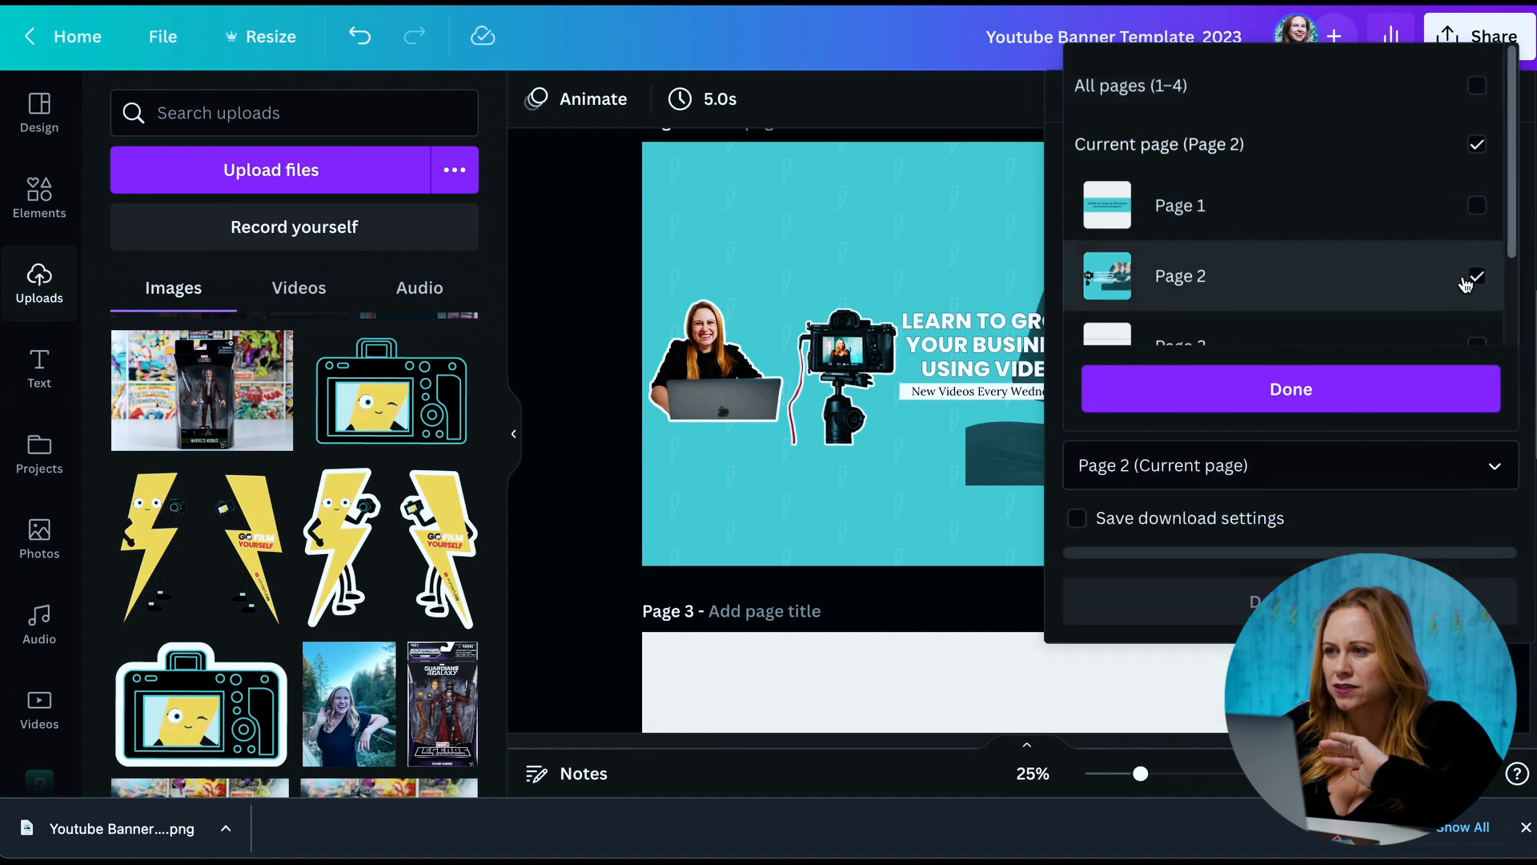
click(1325, 393)
click(1335, 595)
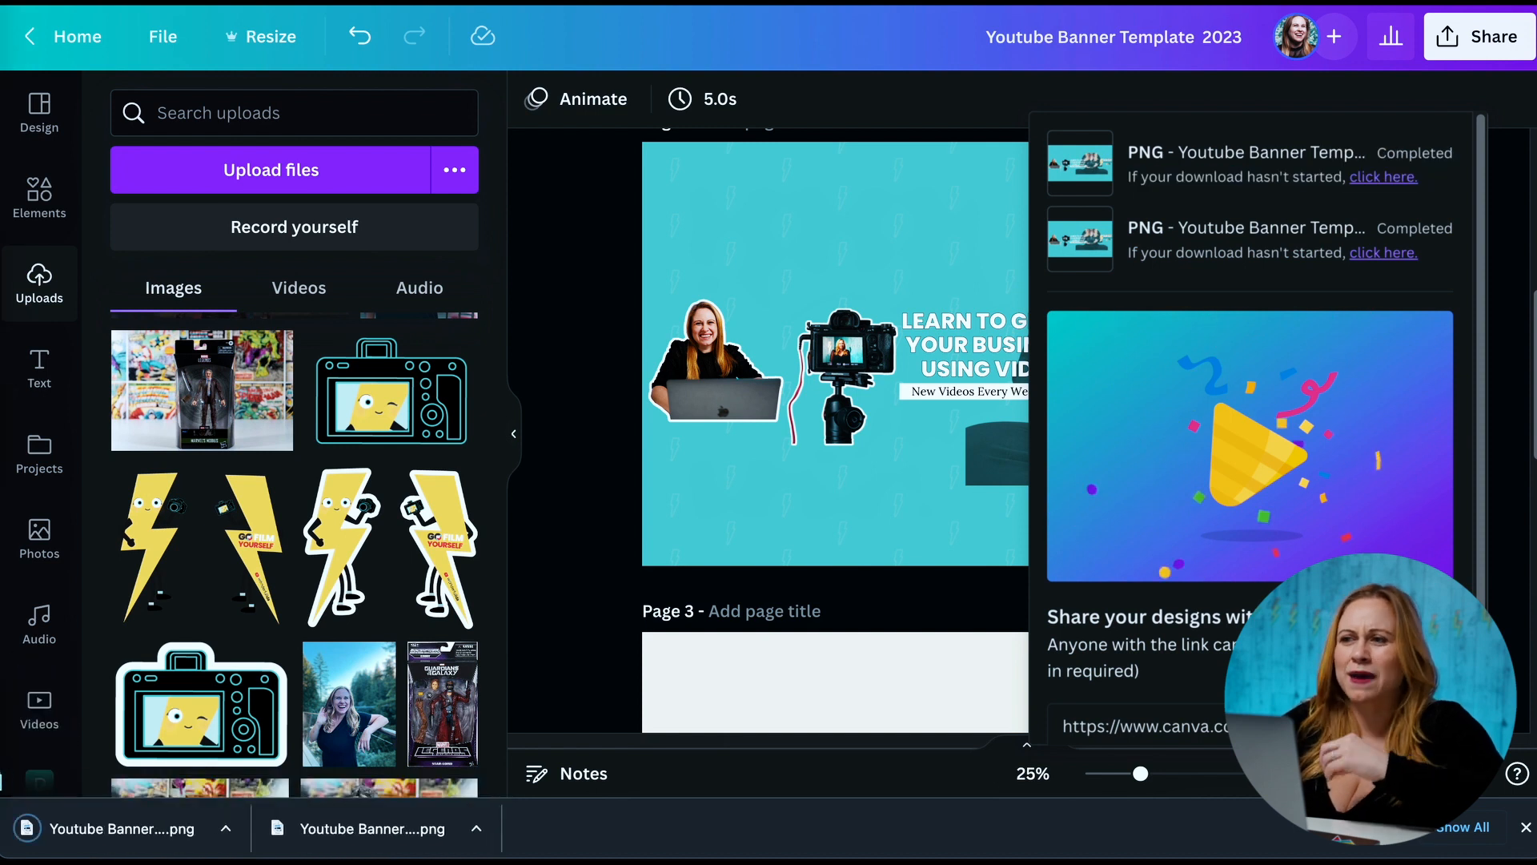
Return to the YouTube channel page and reopen its branding customization
click(1087, 2)
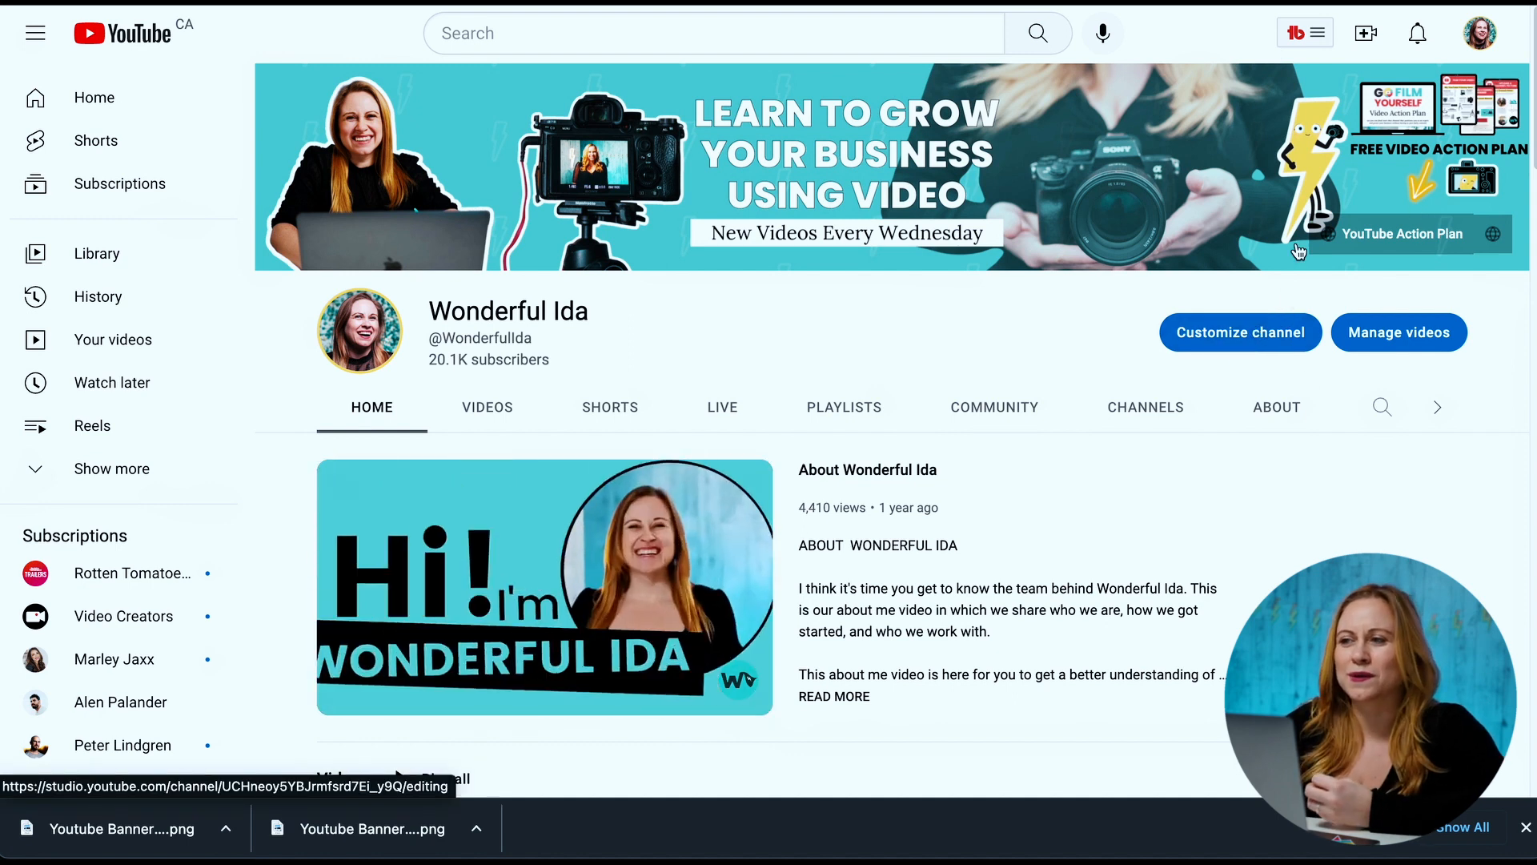
click(1253, 336)
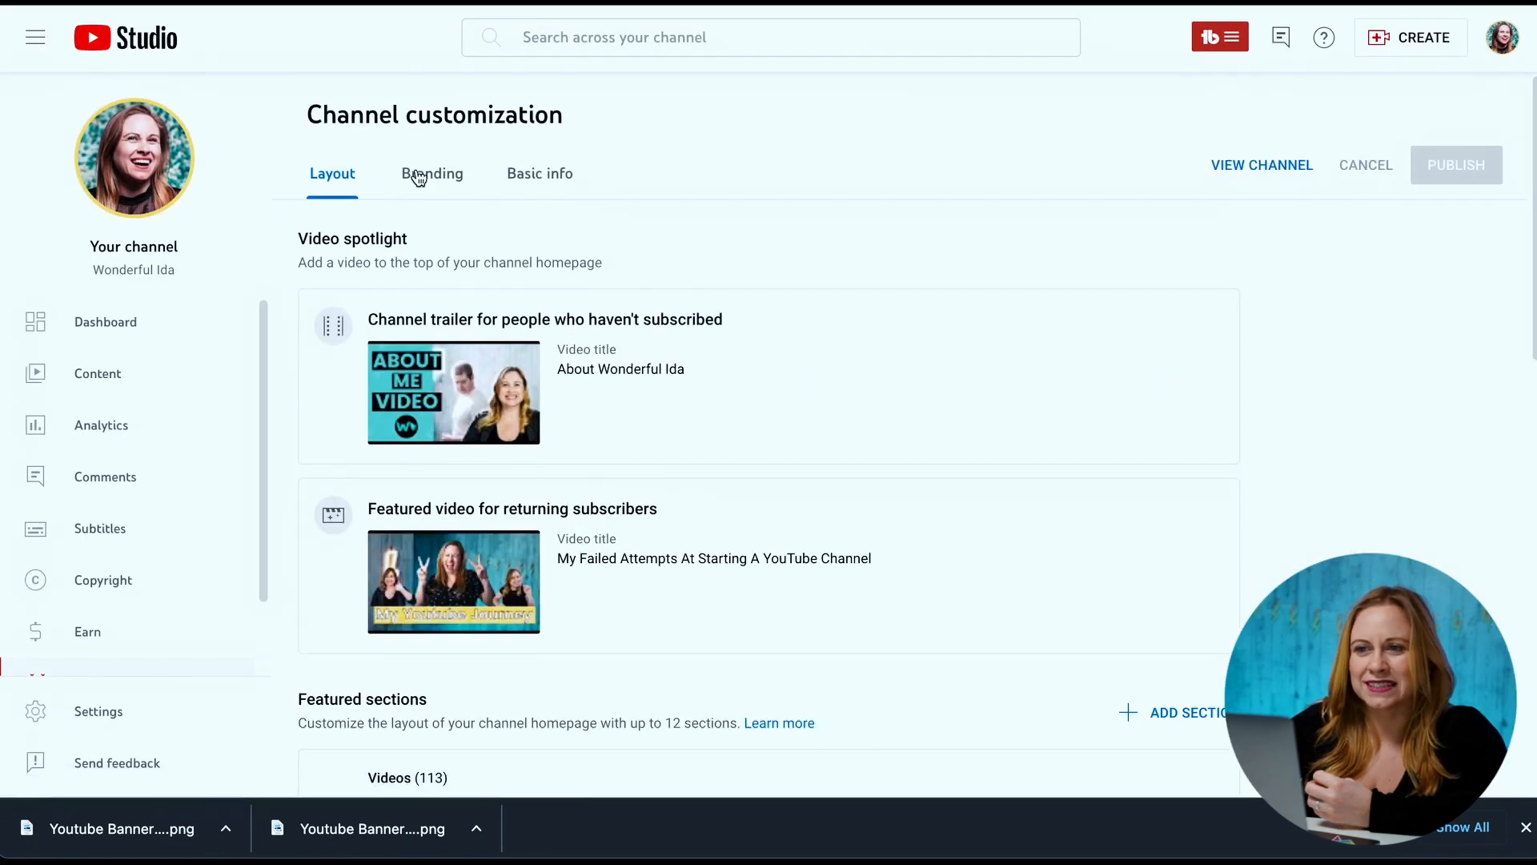
click(421, 184)
Replace the banner image with the newer download, the Youtube Banner Template file ending in (1).png, and publish the change
scroll(748, 528, down, 1)
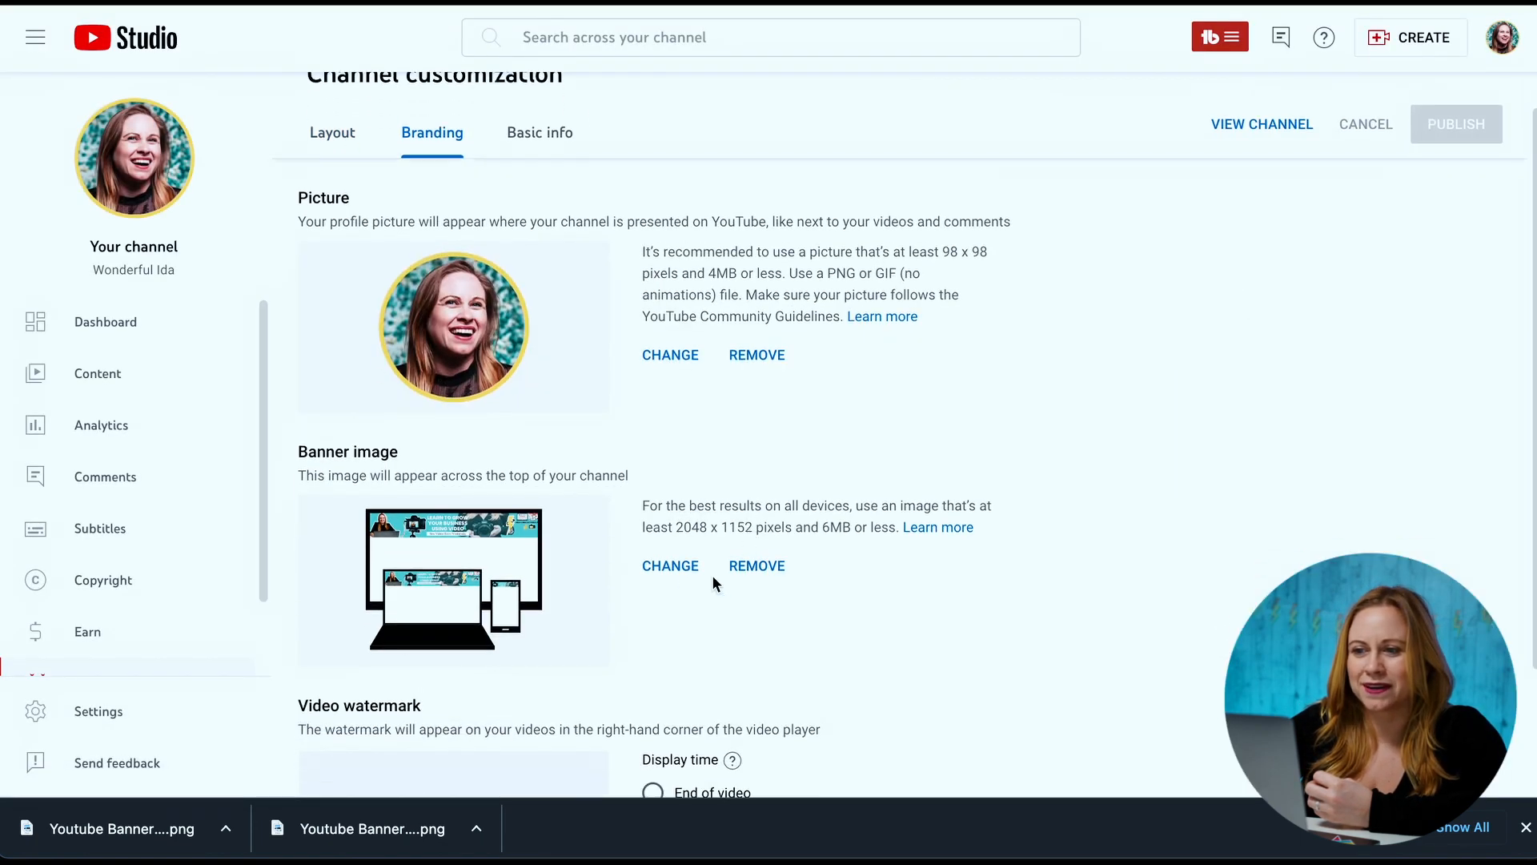
click(673, 566)
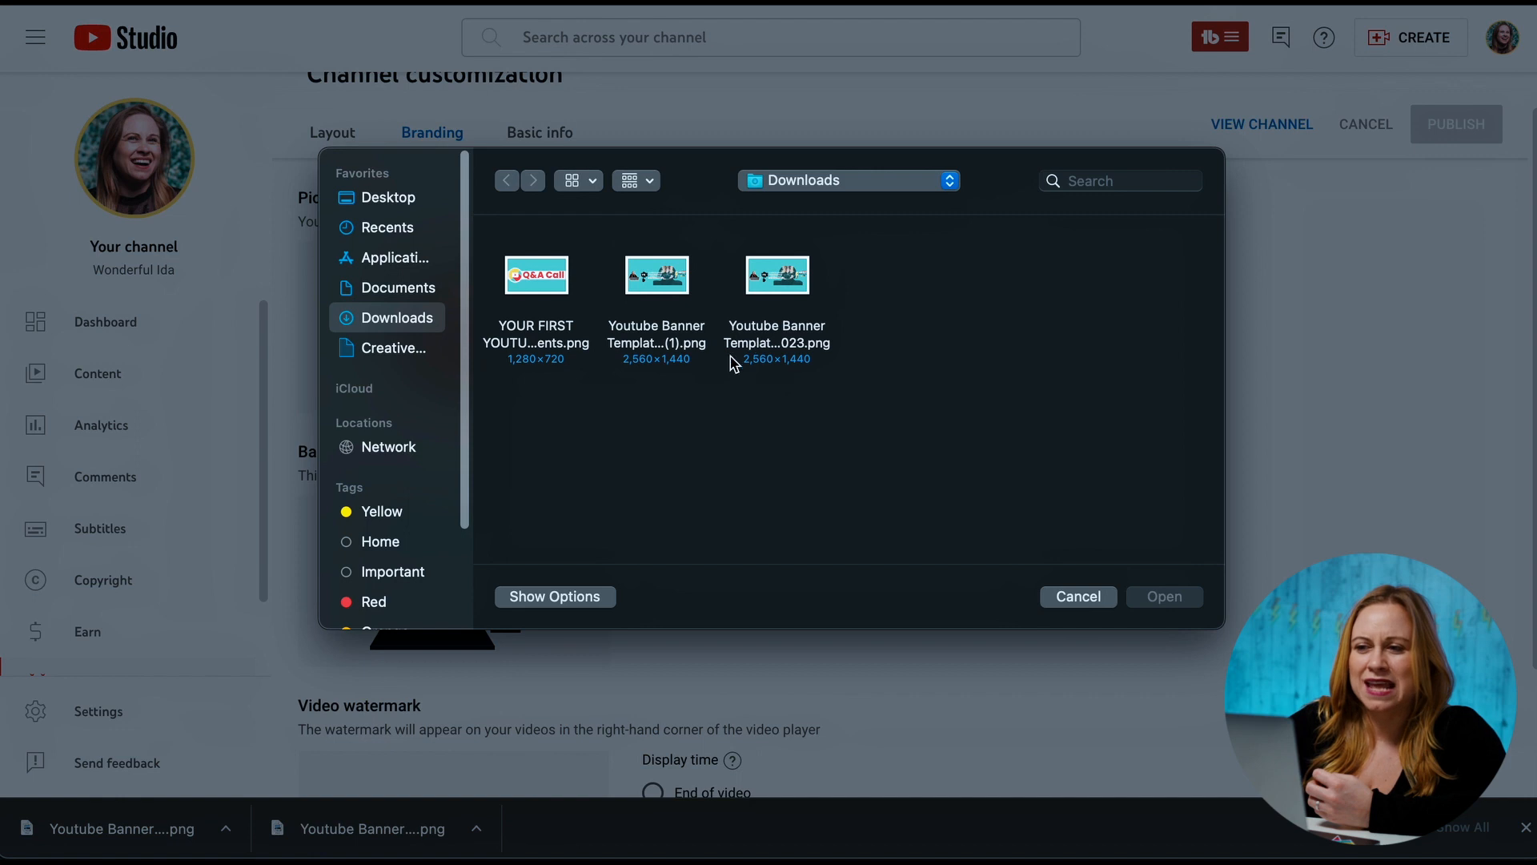
click(658, 332)
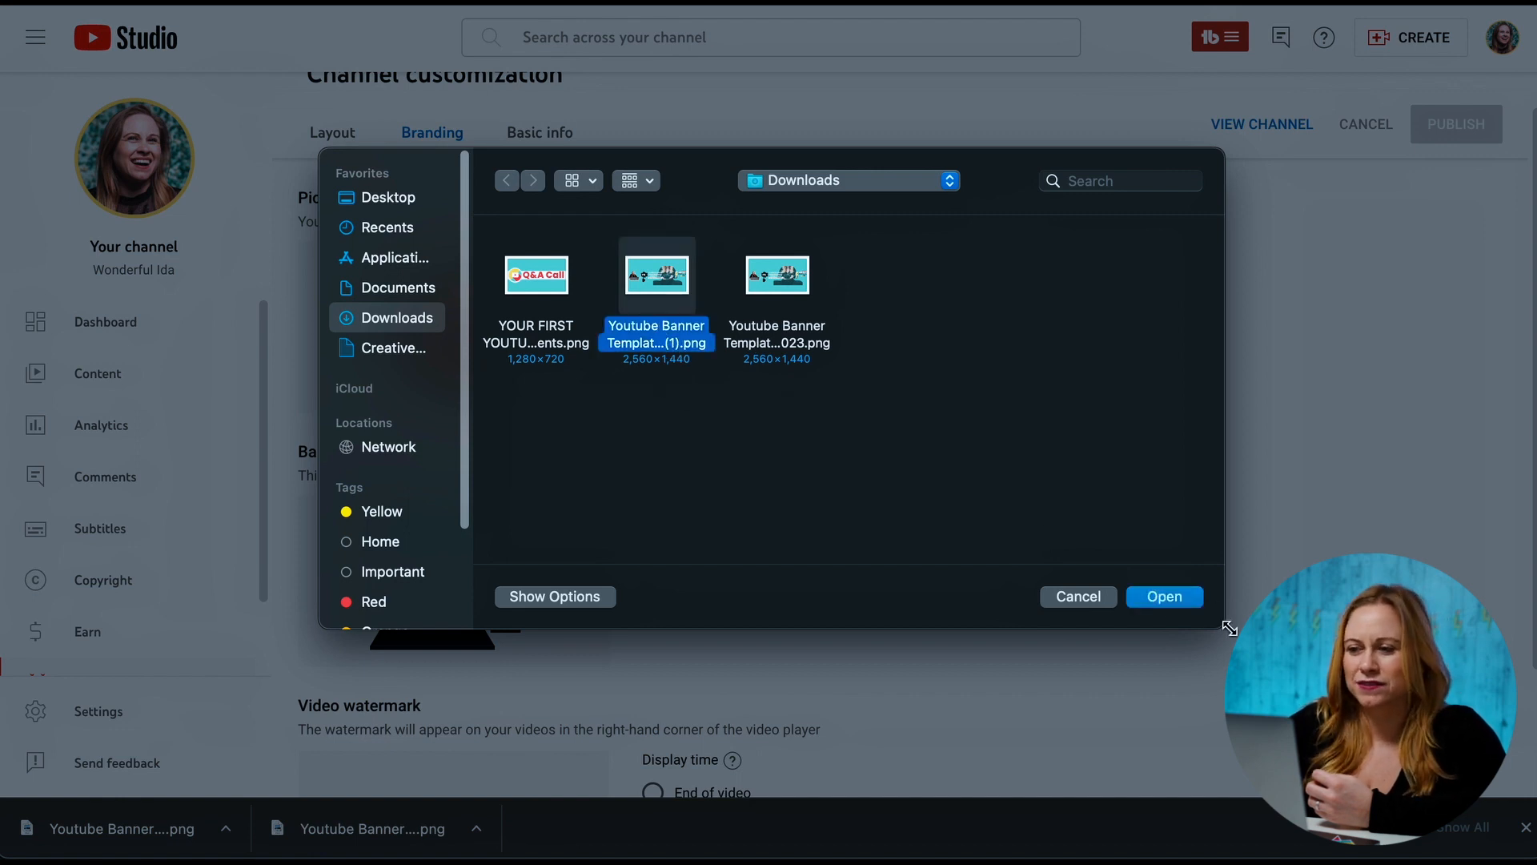
click(1165, 596)
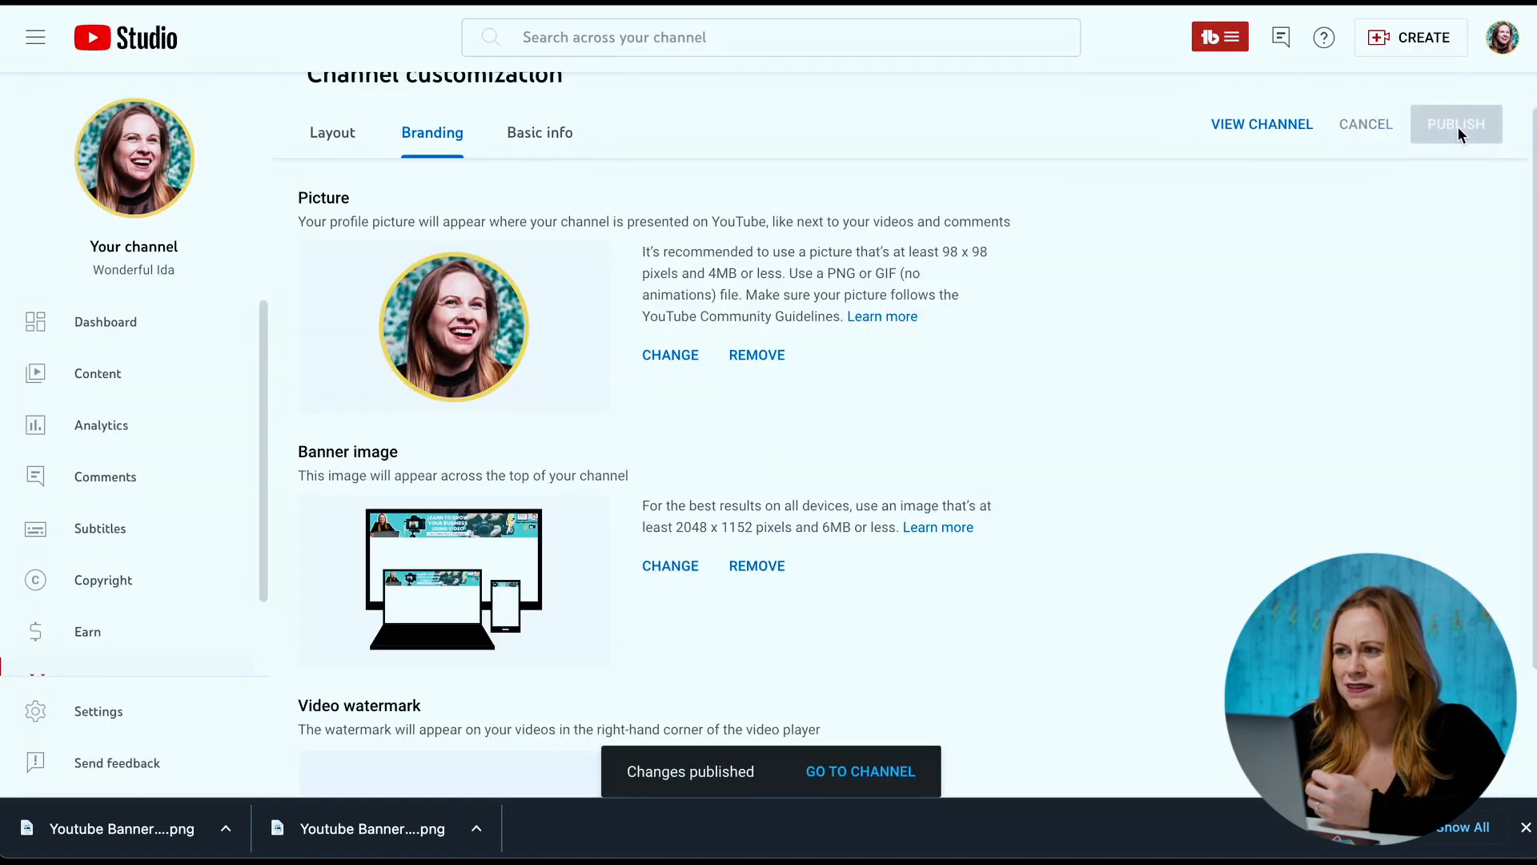
Open the channel page to check the position of the lightning bolt character relative to the channel link
click(1501, 40)
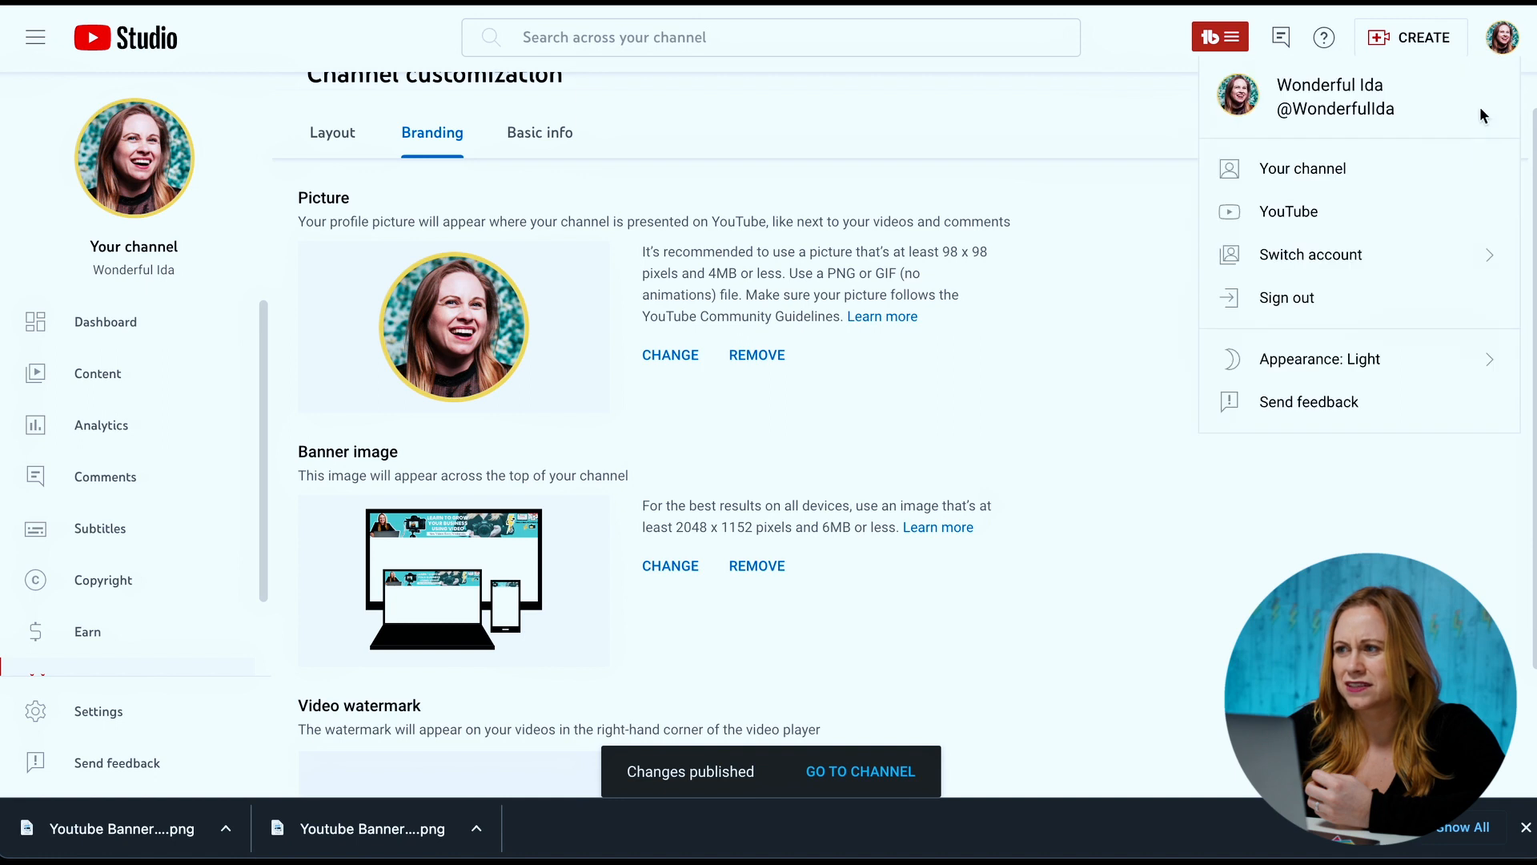
click(1382, 184)
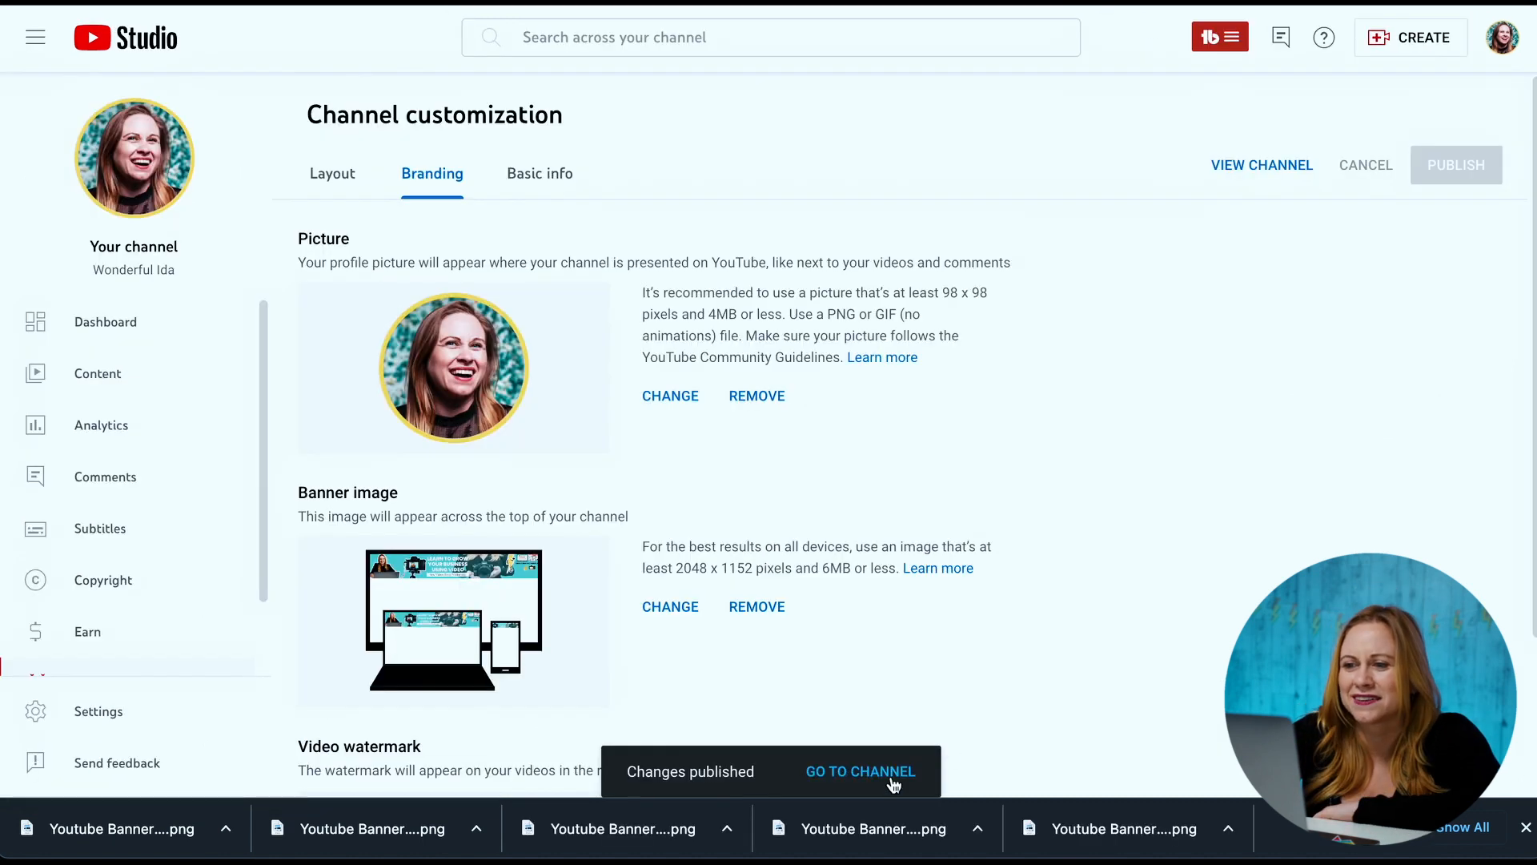
click(861, 772)
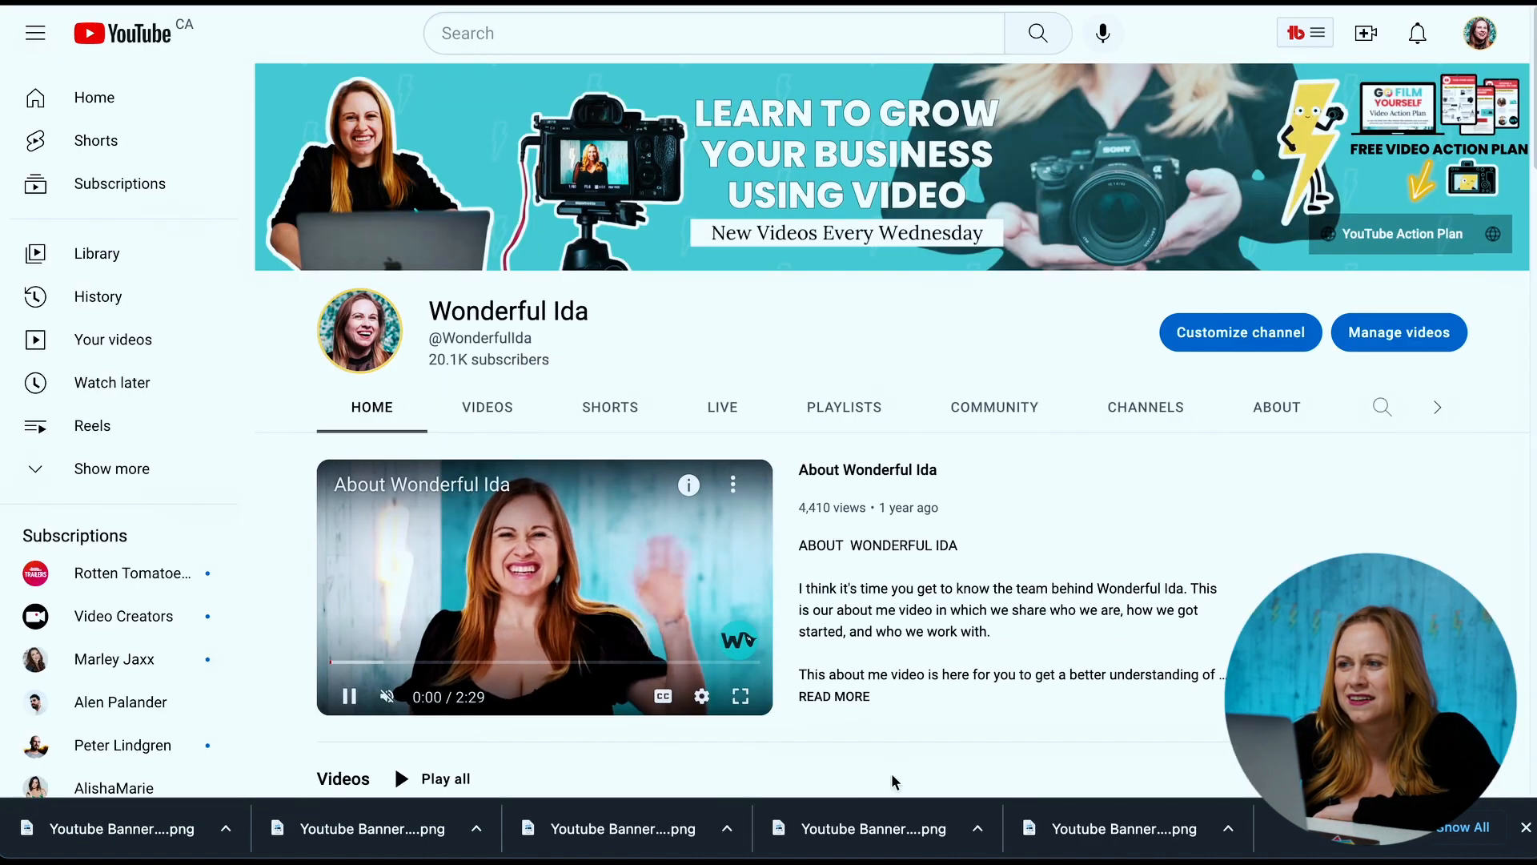